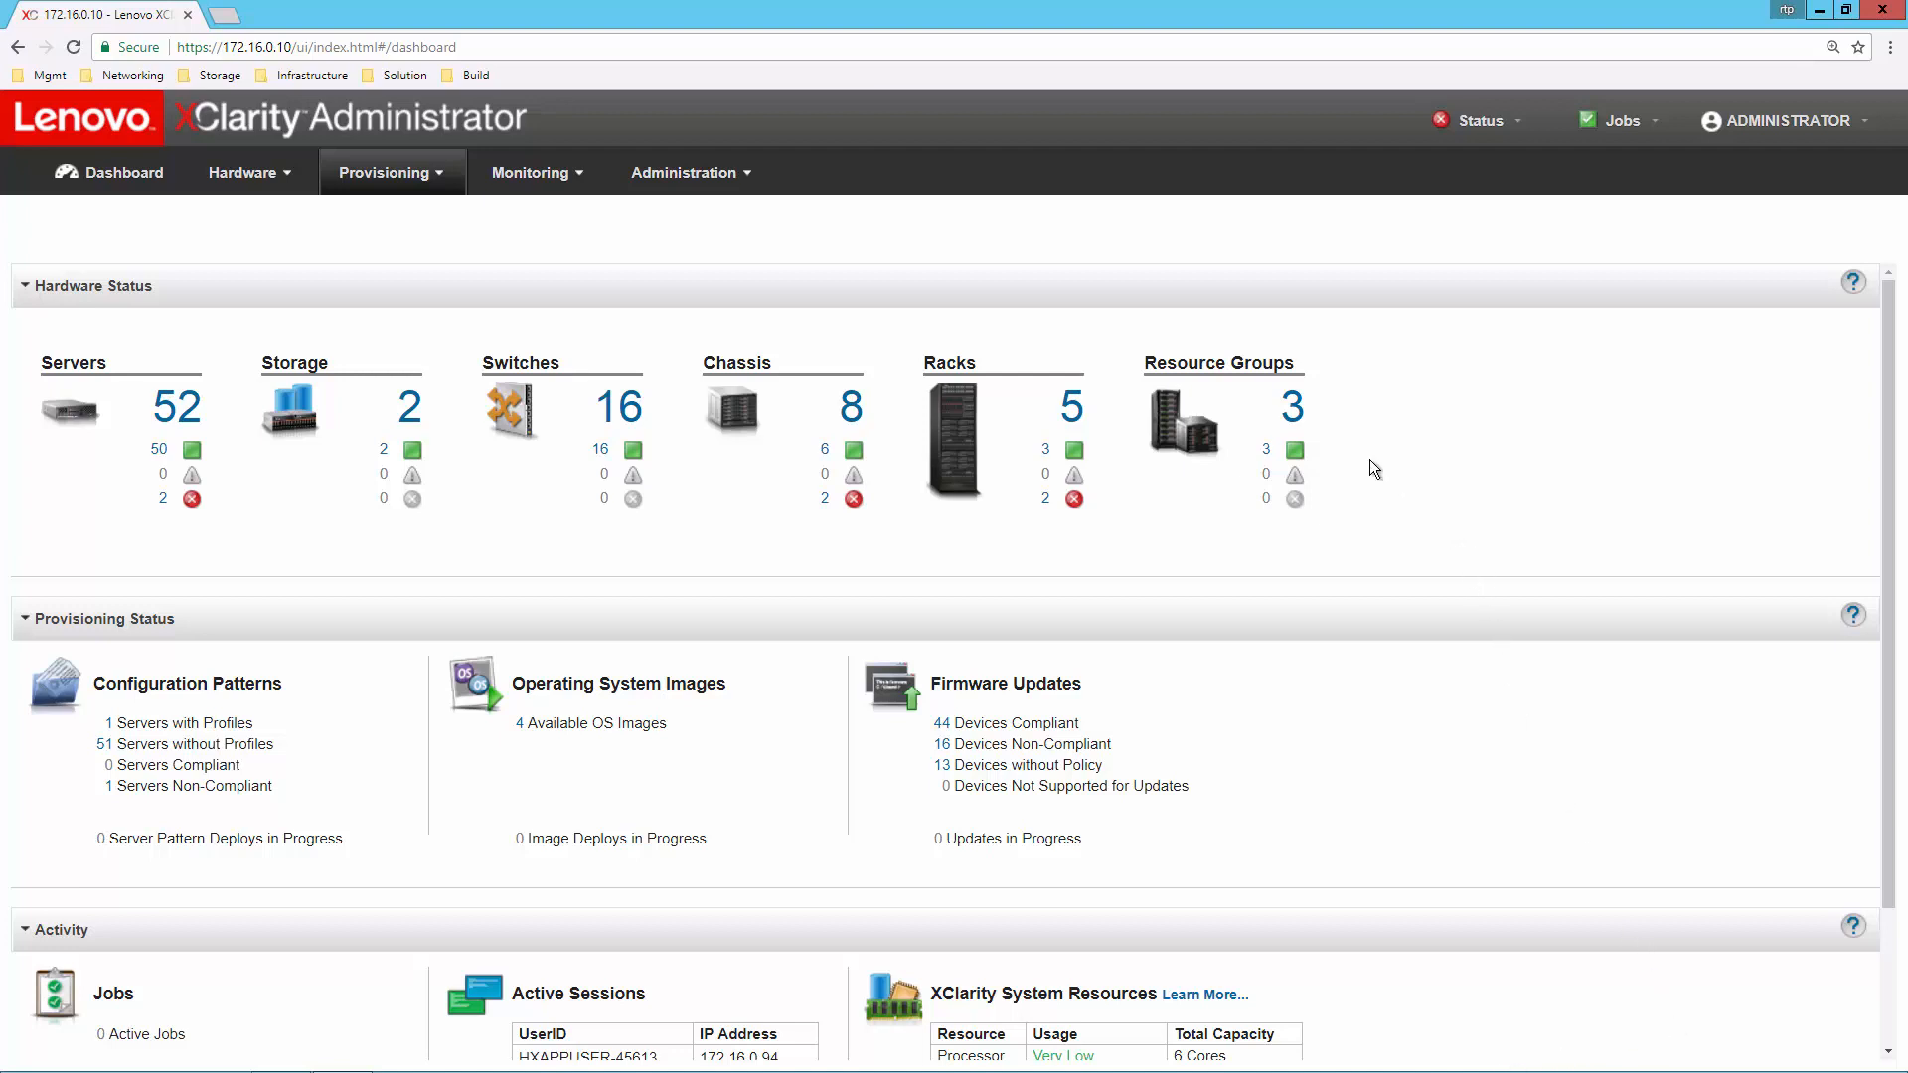
# - Add the servers hpc-rhel-15c and hpc-rhel-16c to the static demo resource group and return to the list of all resource groups
pyautogui.click(1293, 410)
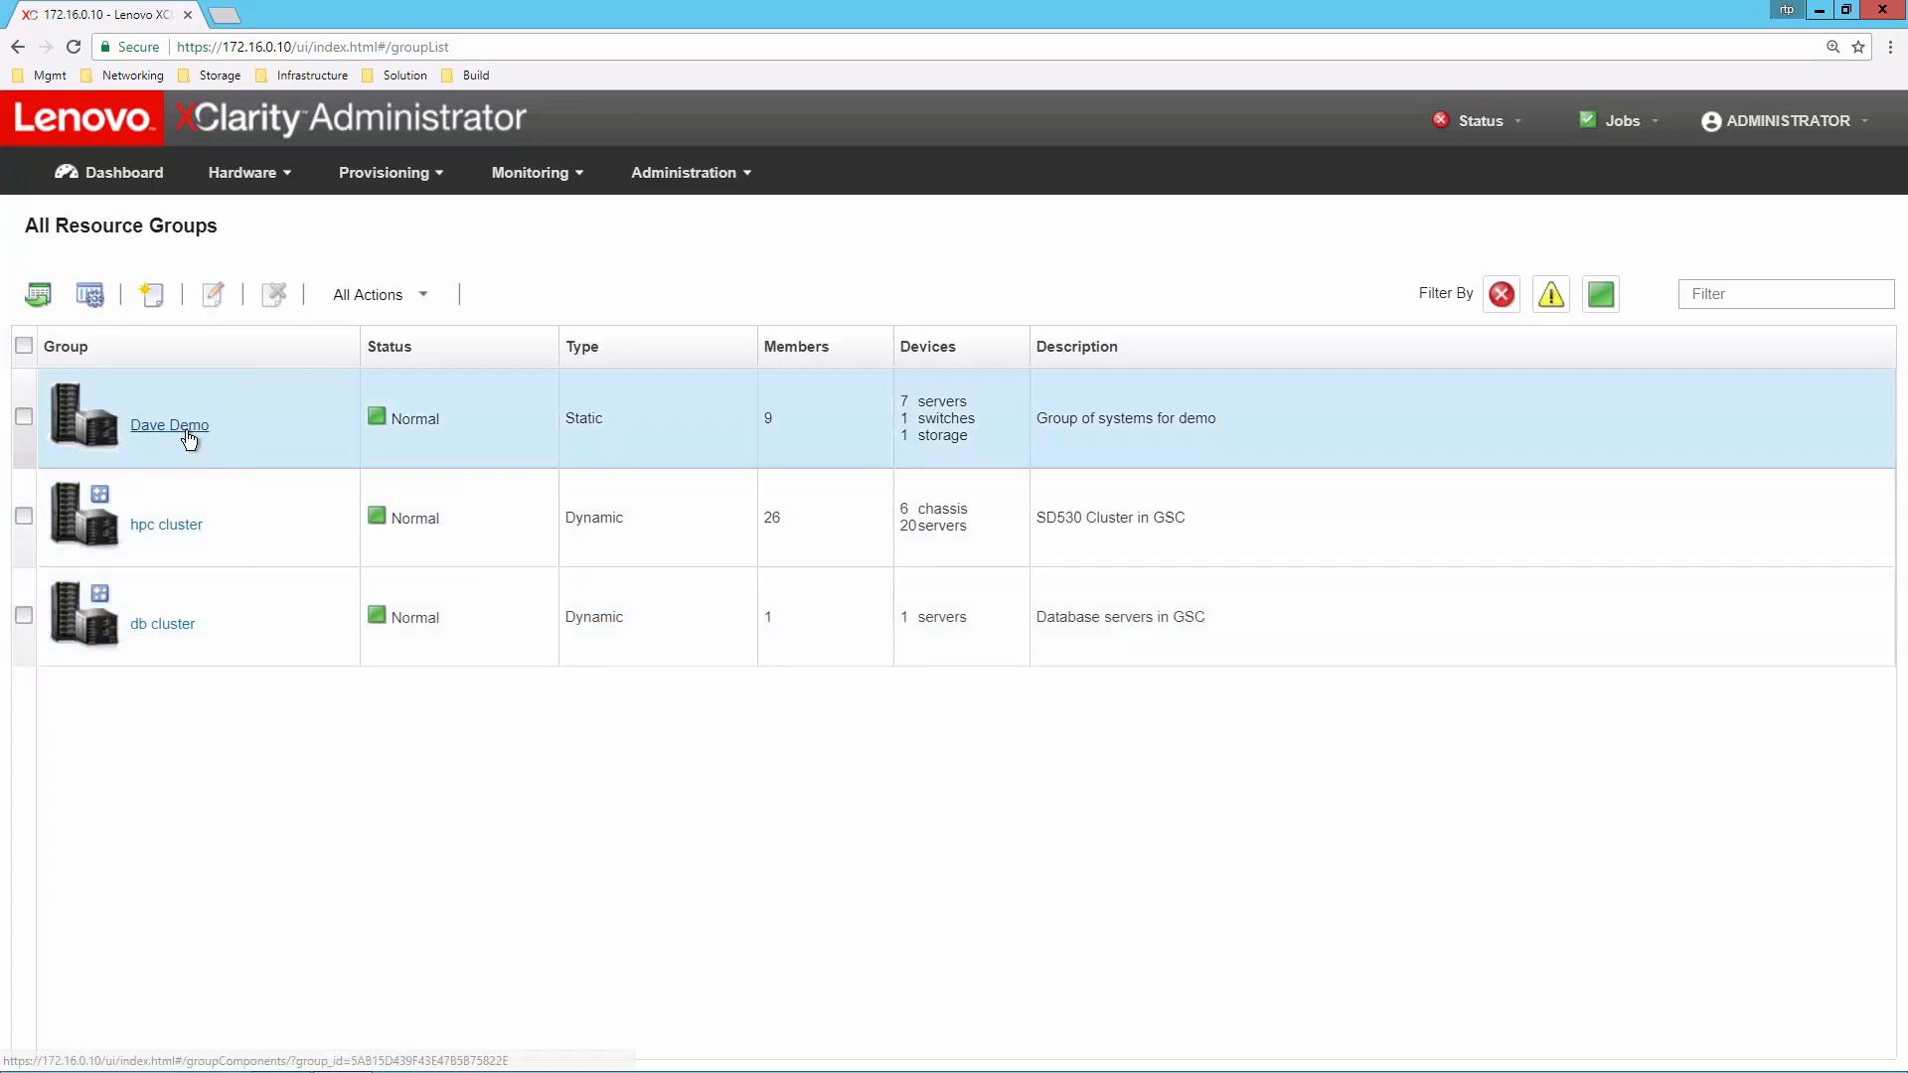
pyautogui.click(184, 429)
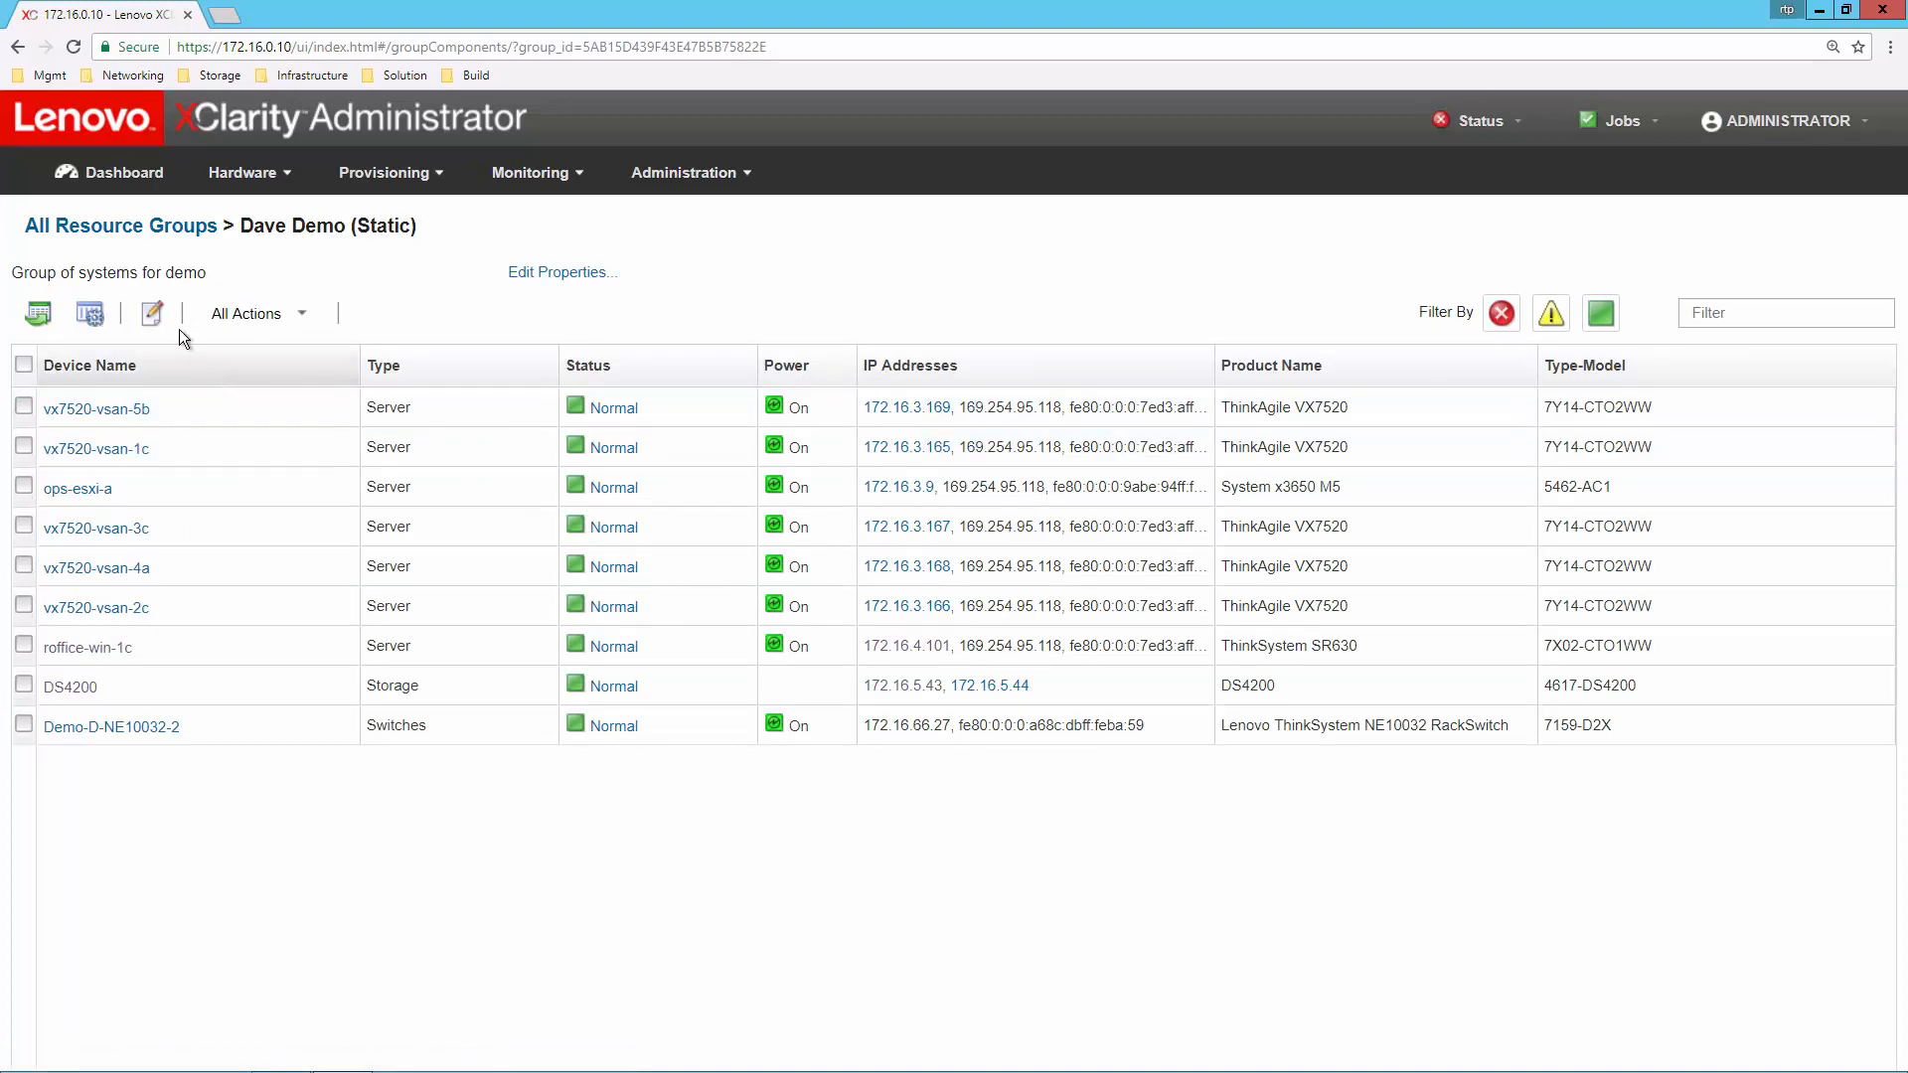
pyautogui.click(153, 316)
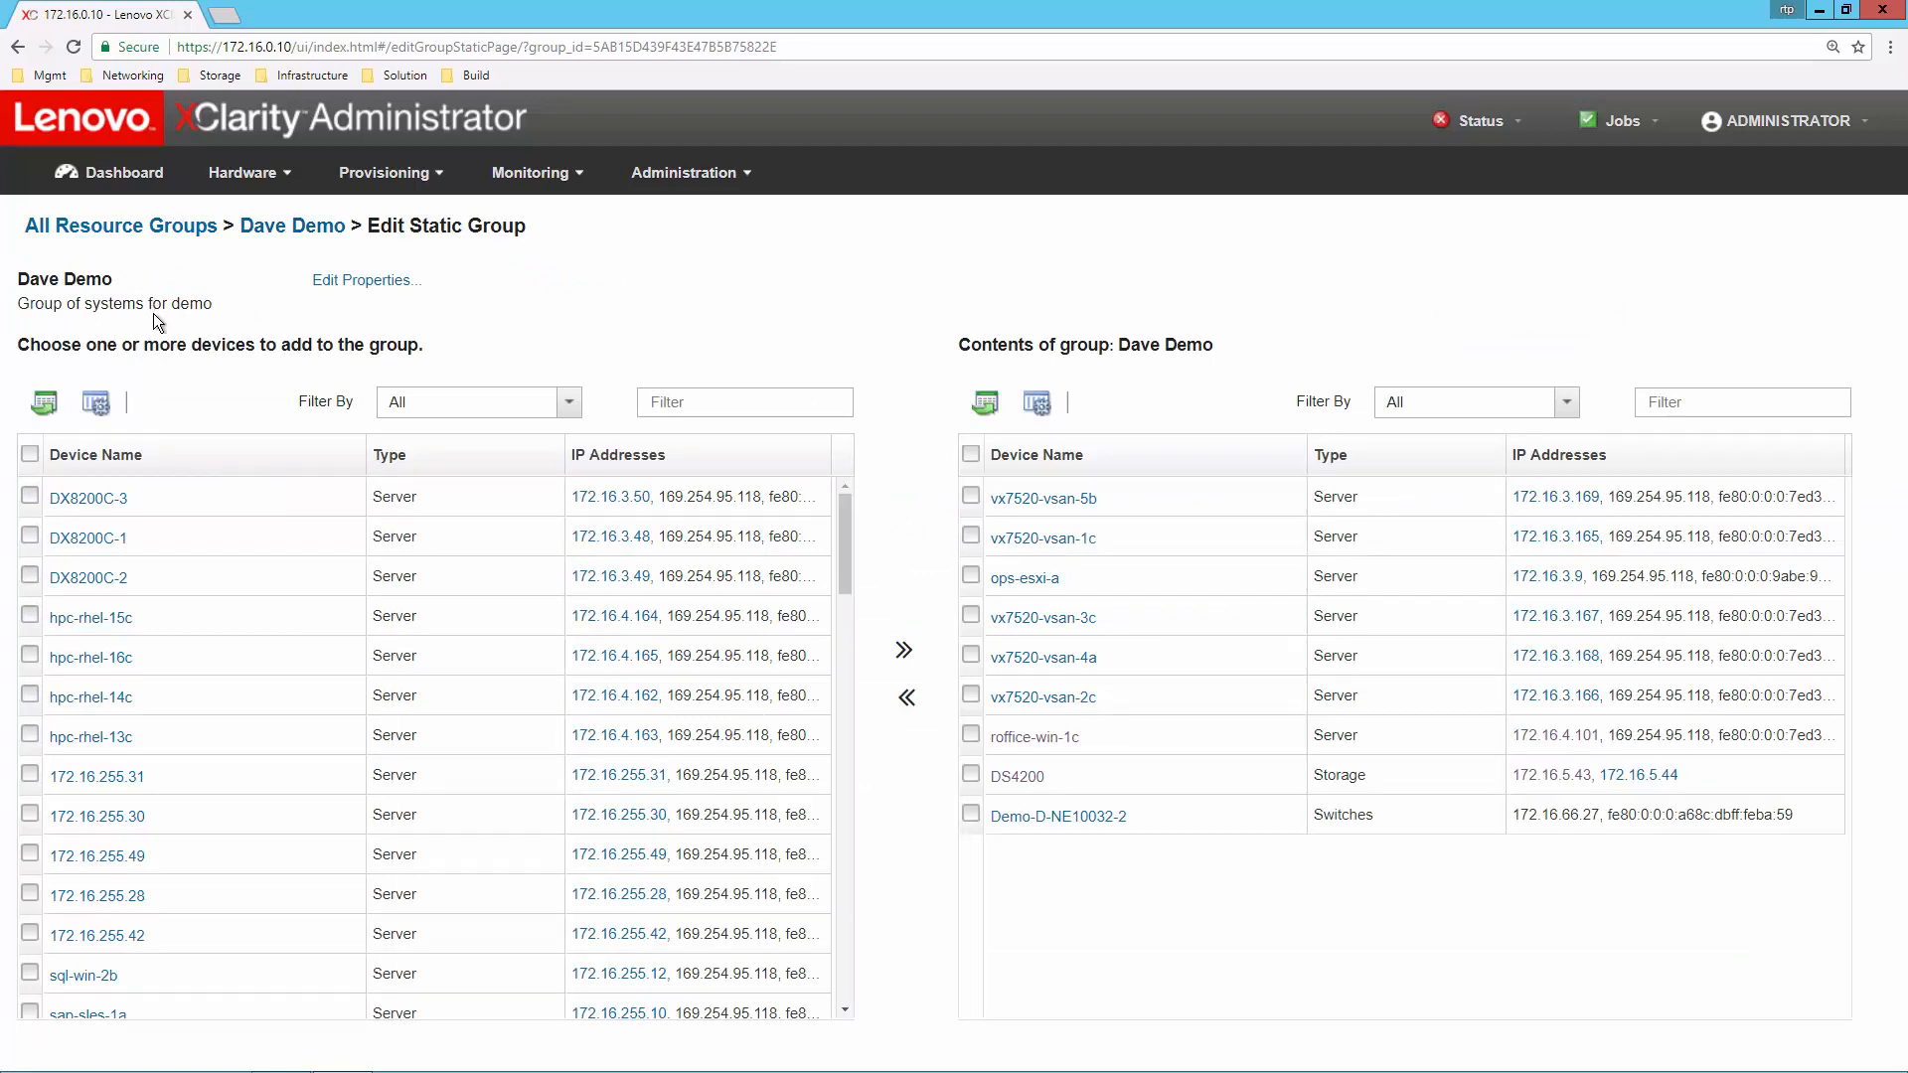
pyautogui.click(31, 616)
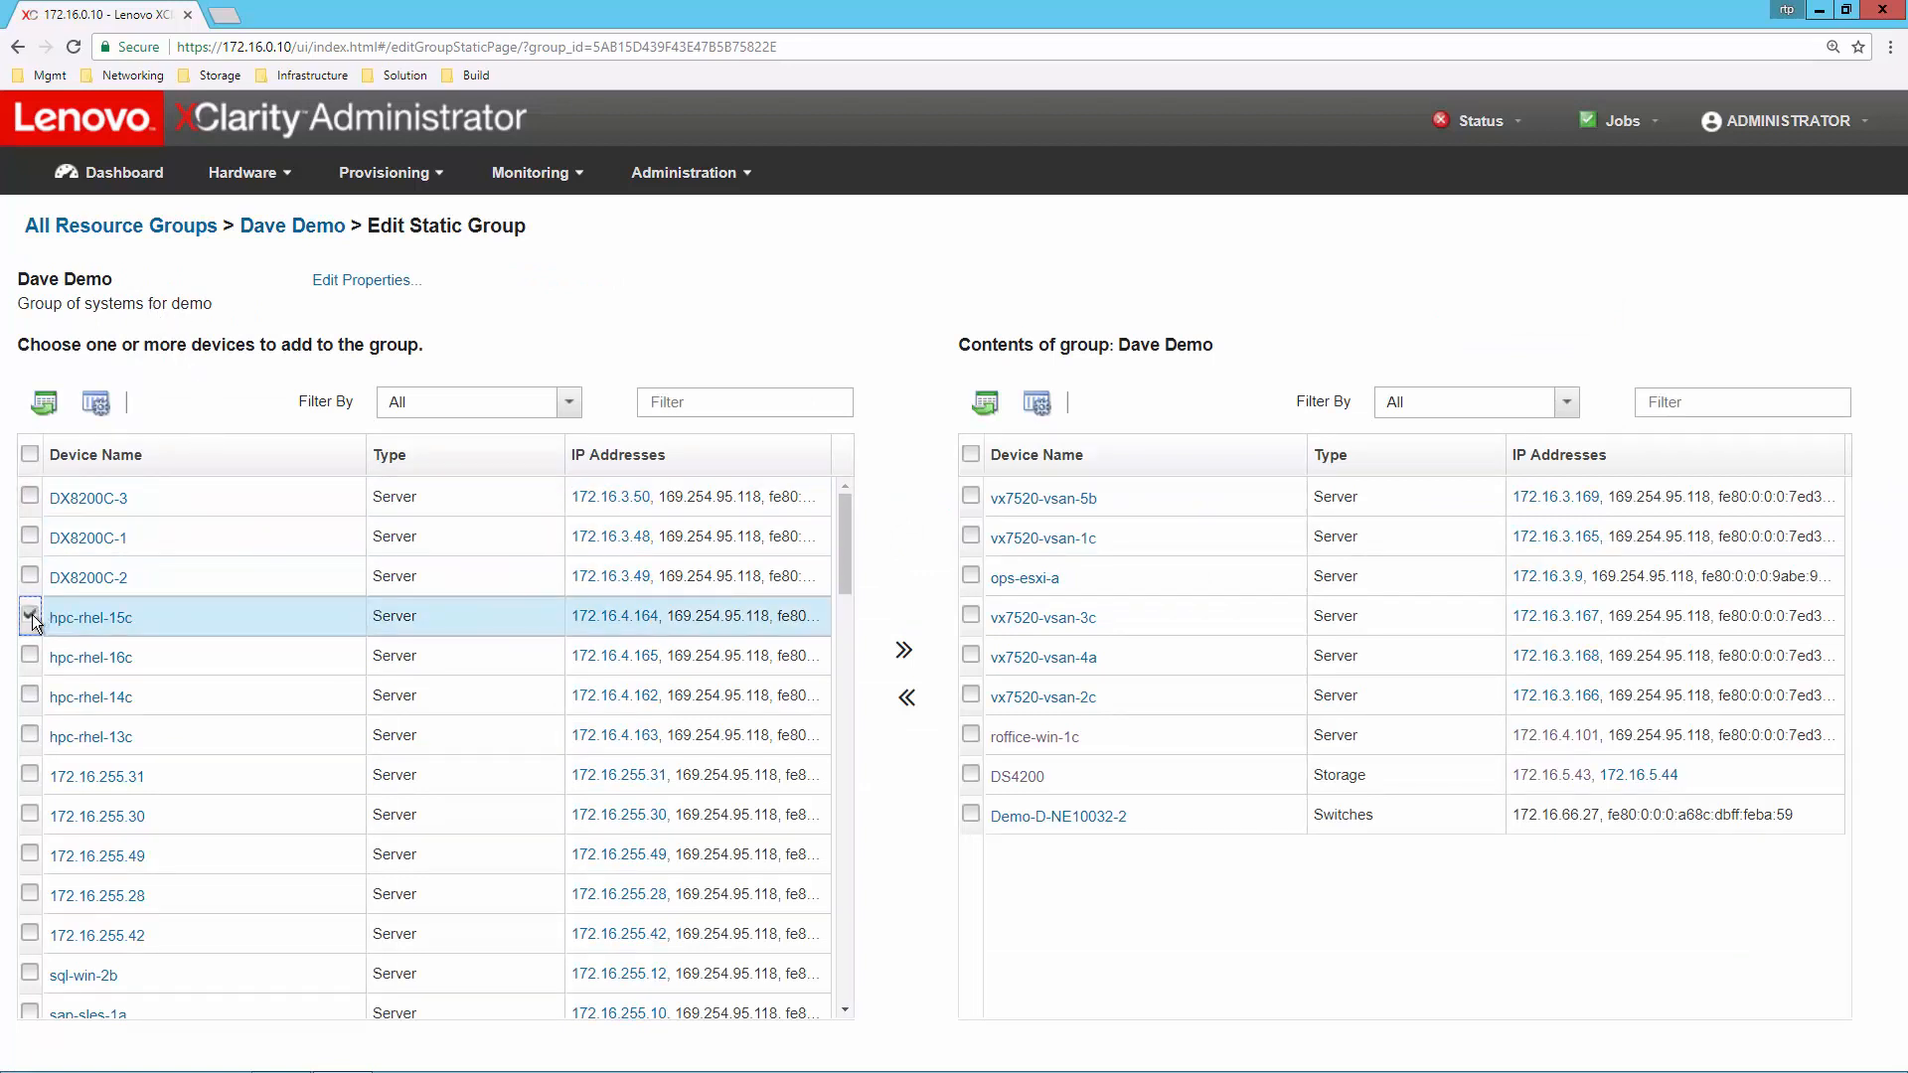
pyautogui.click(31, 656)
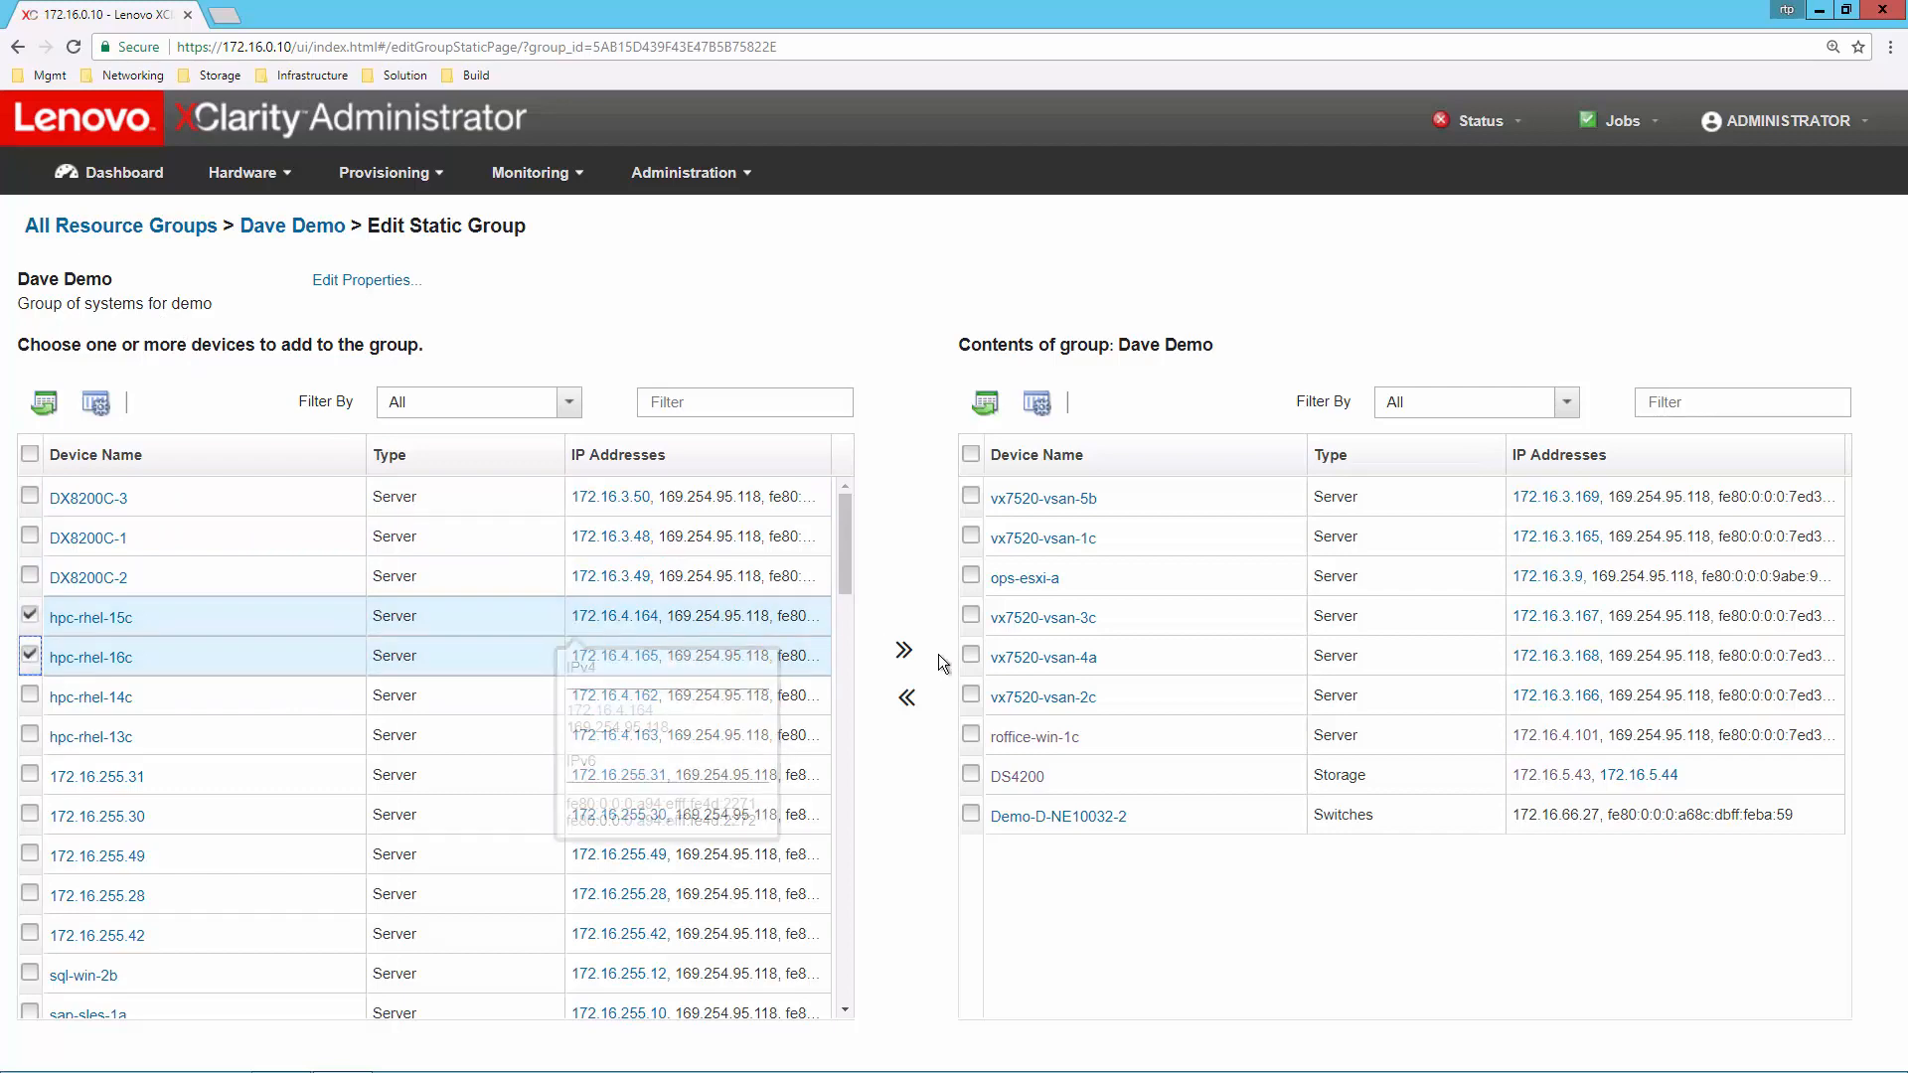
pyautogui.click(904, 652)
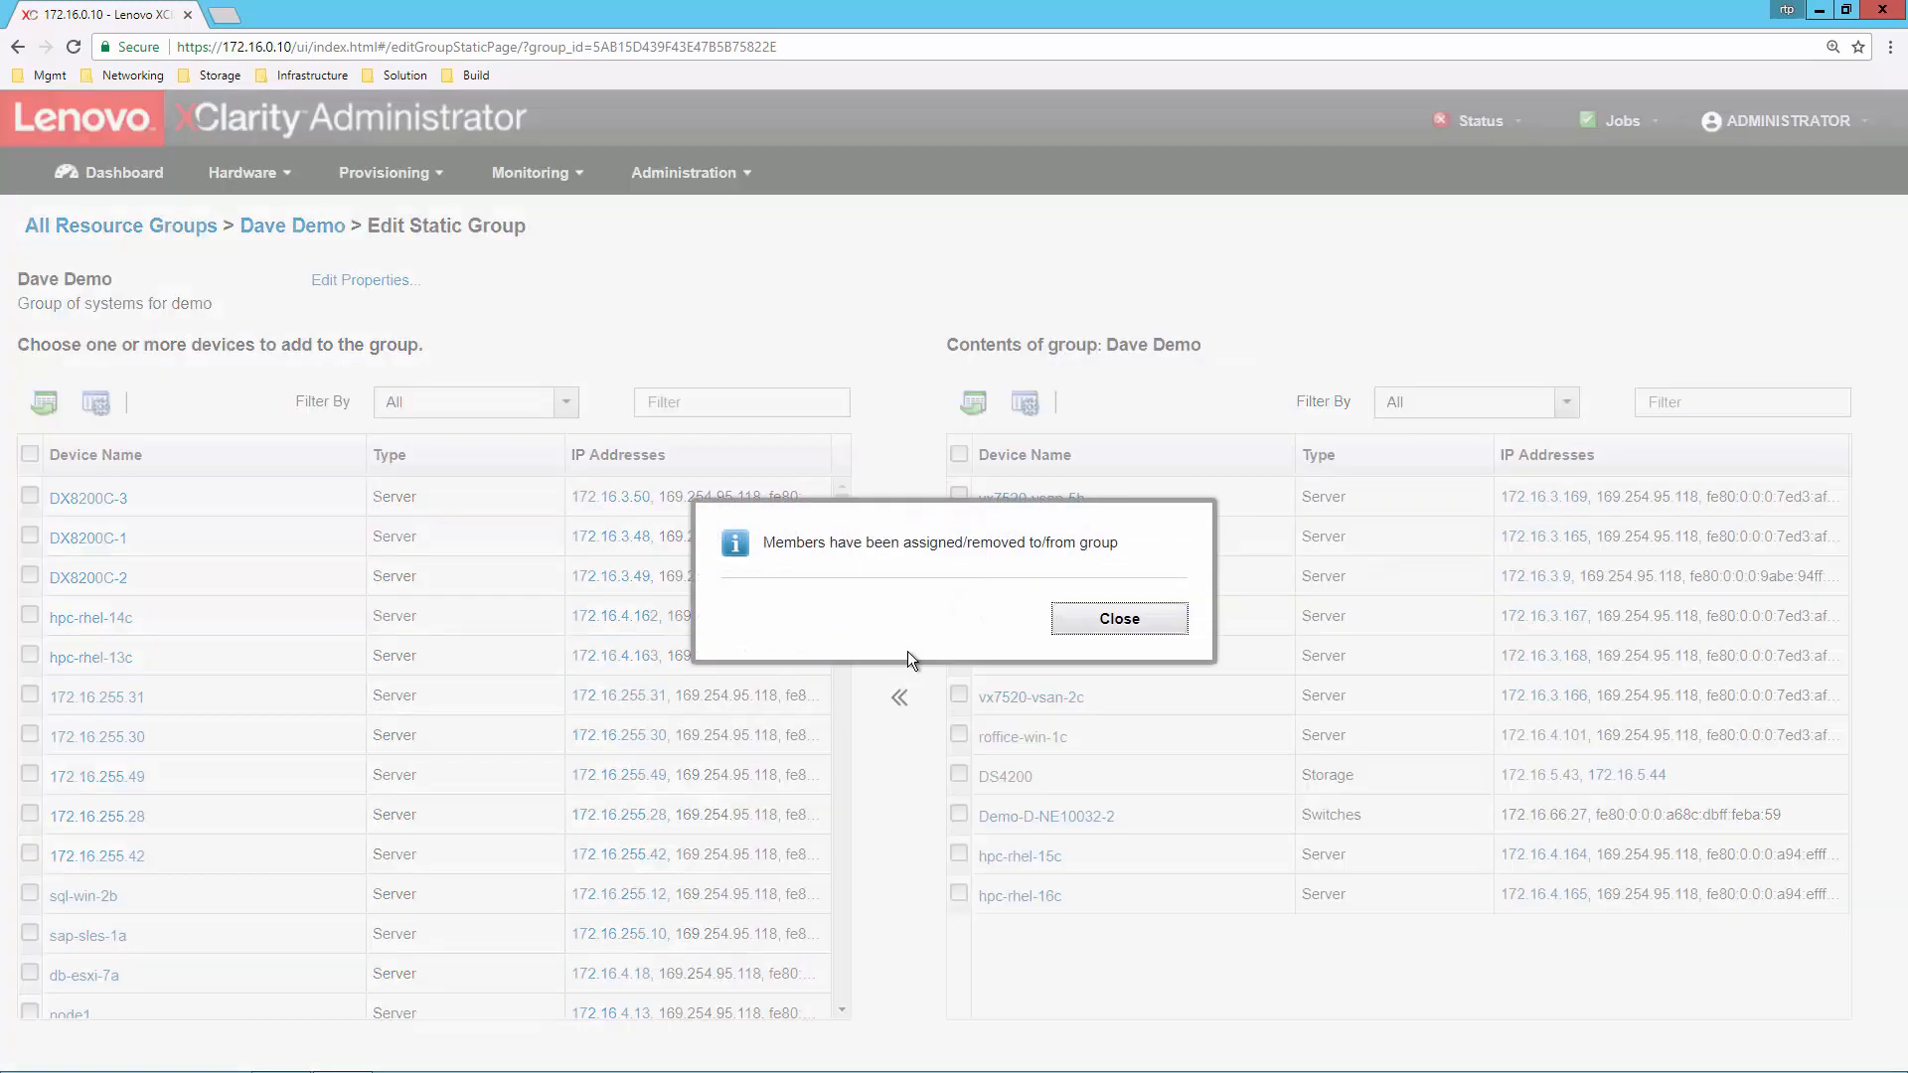
pyautogui.click(1099, 630)
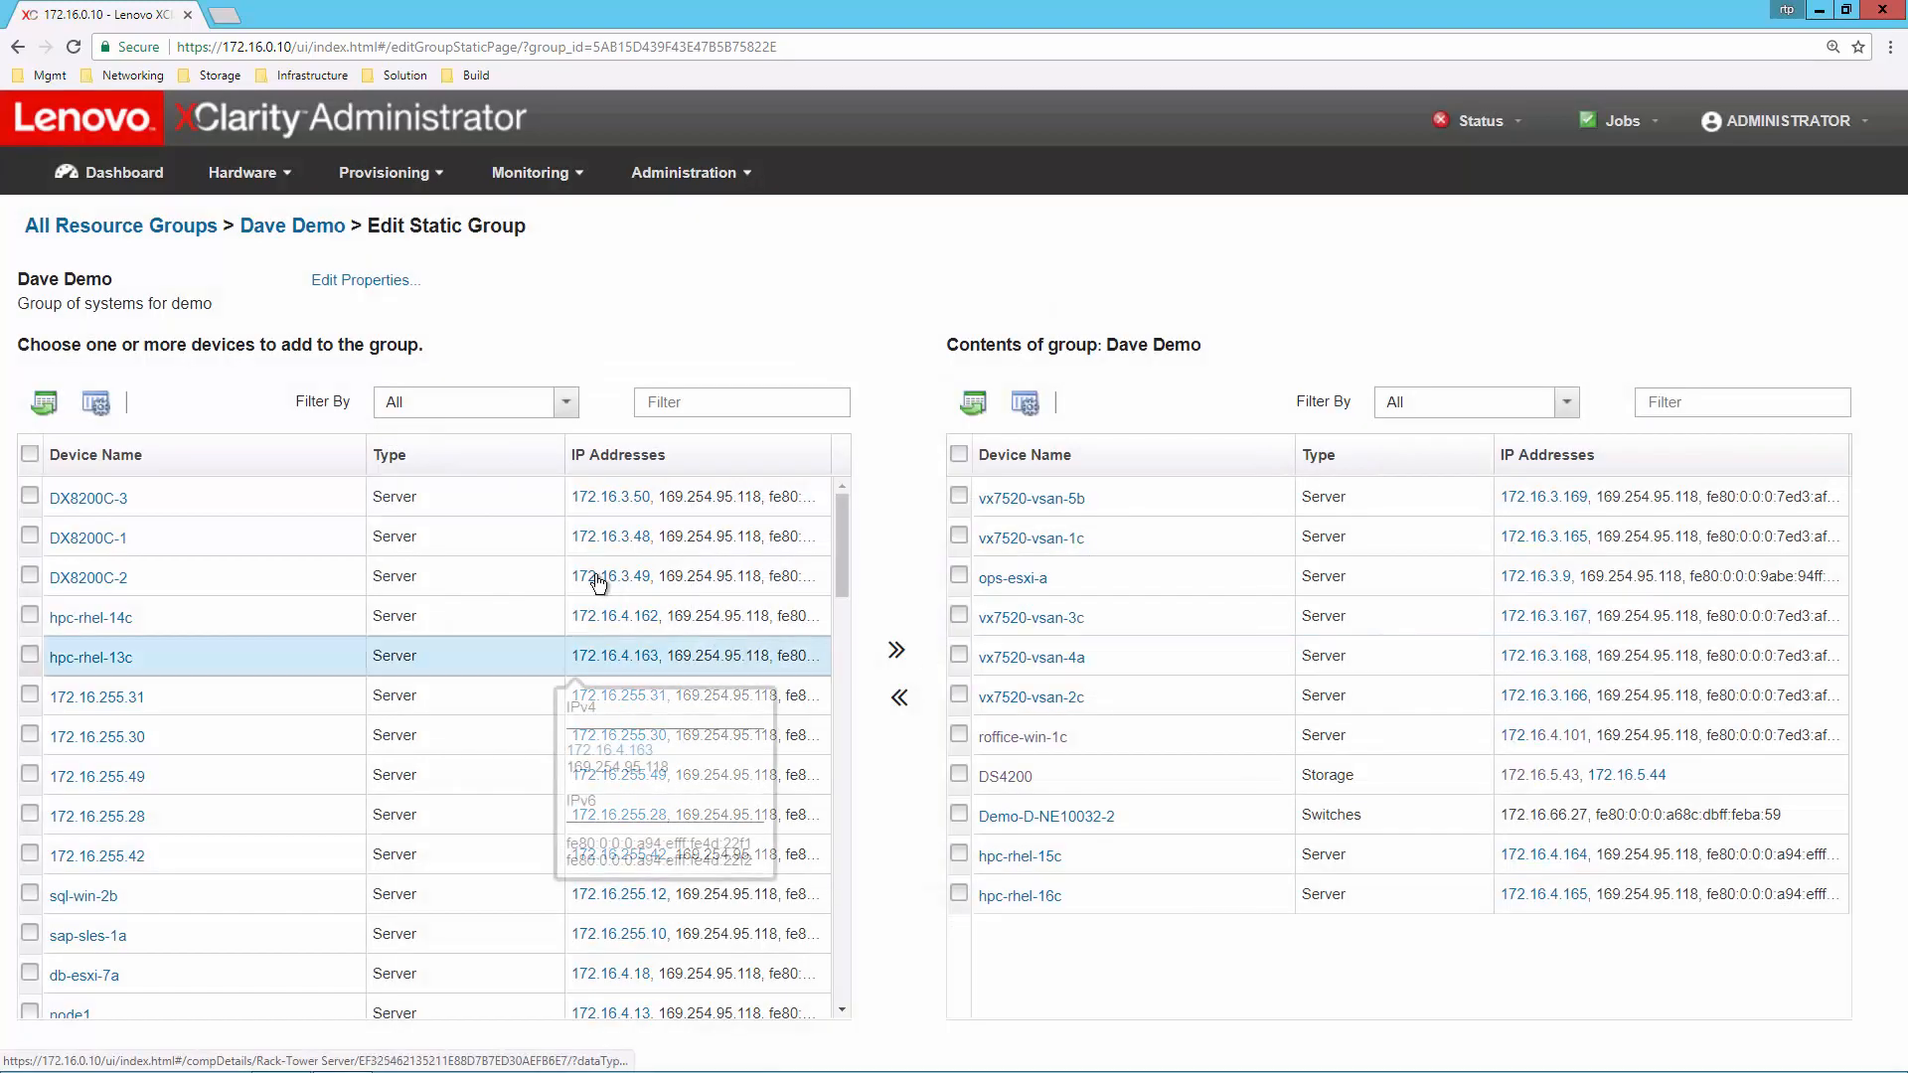
pyautogui.click(293, 227)
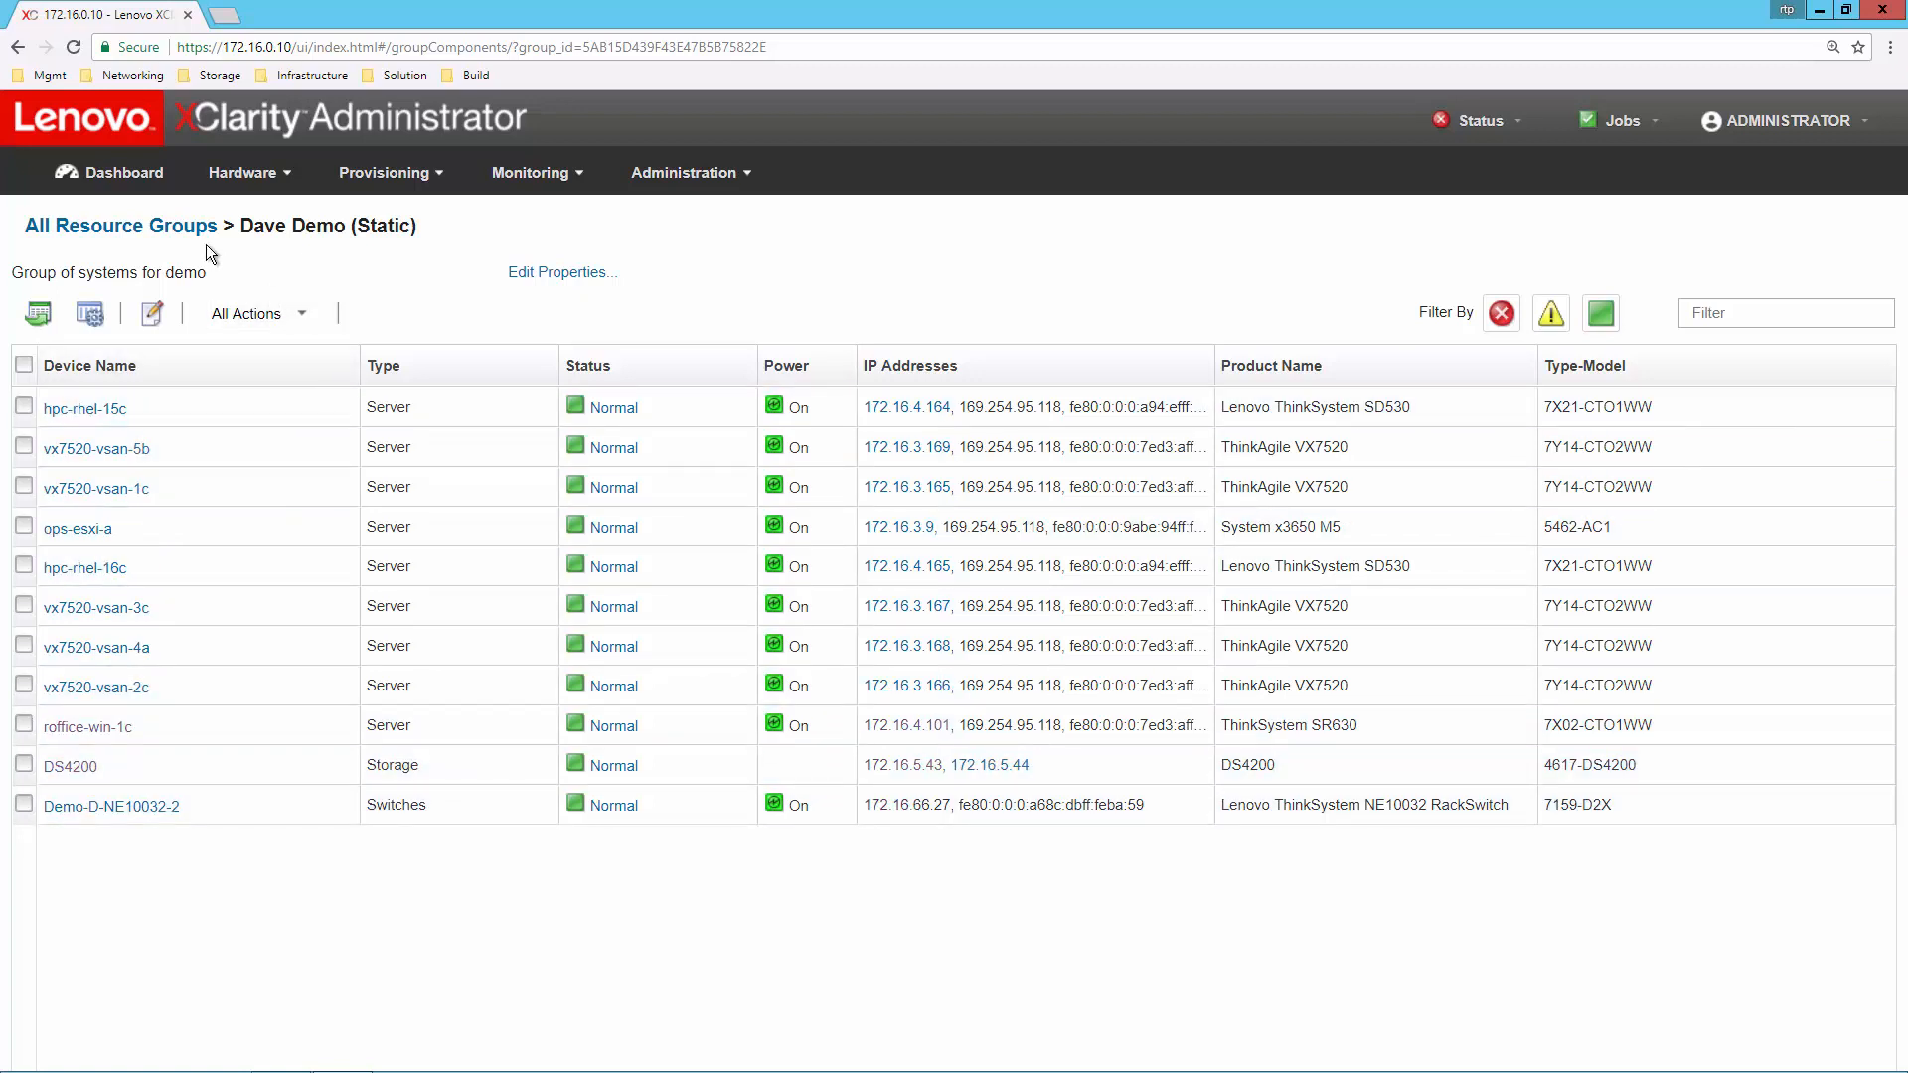
pyautogui.click(169, 232)
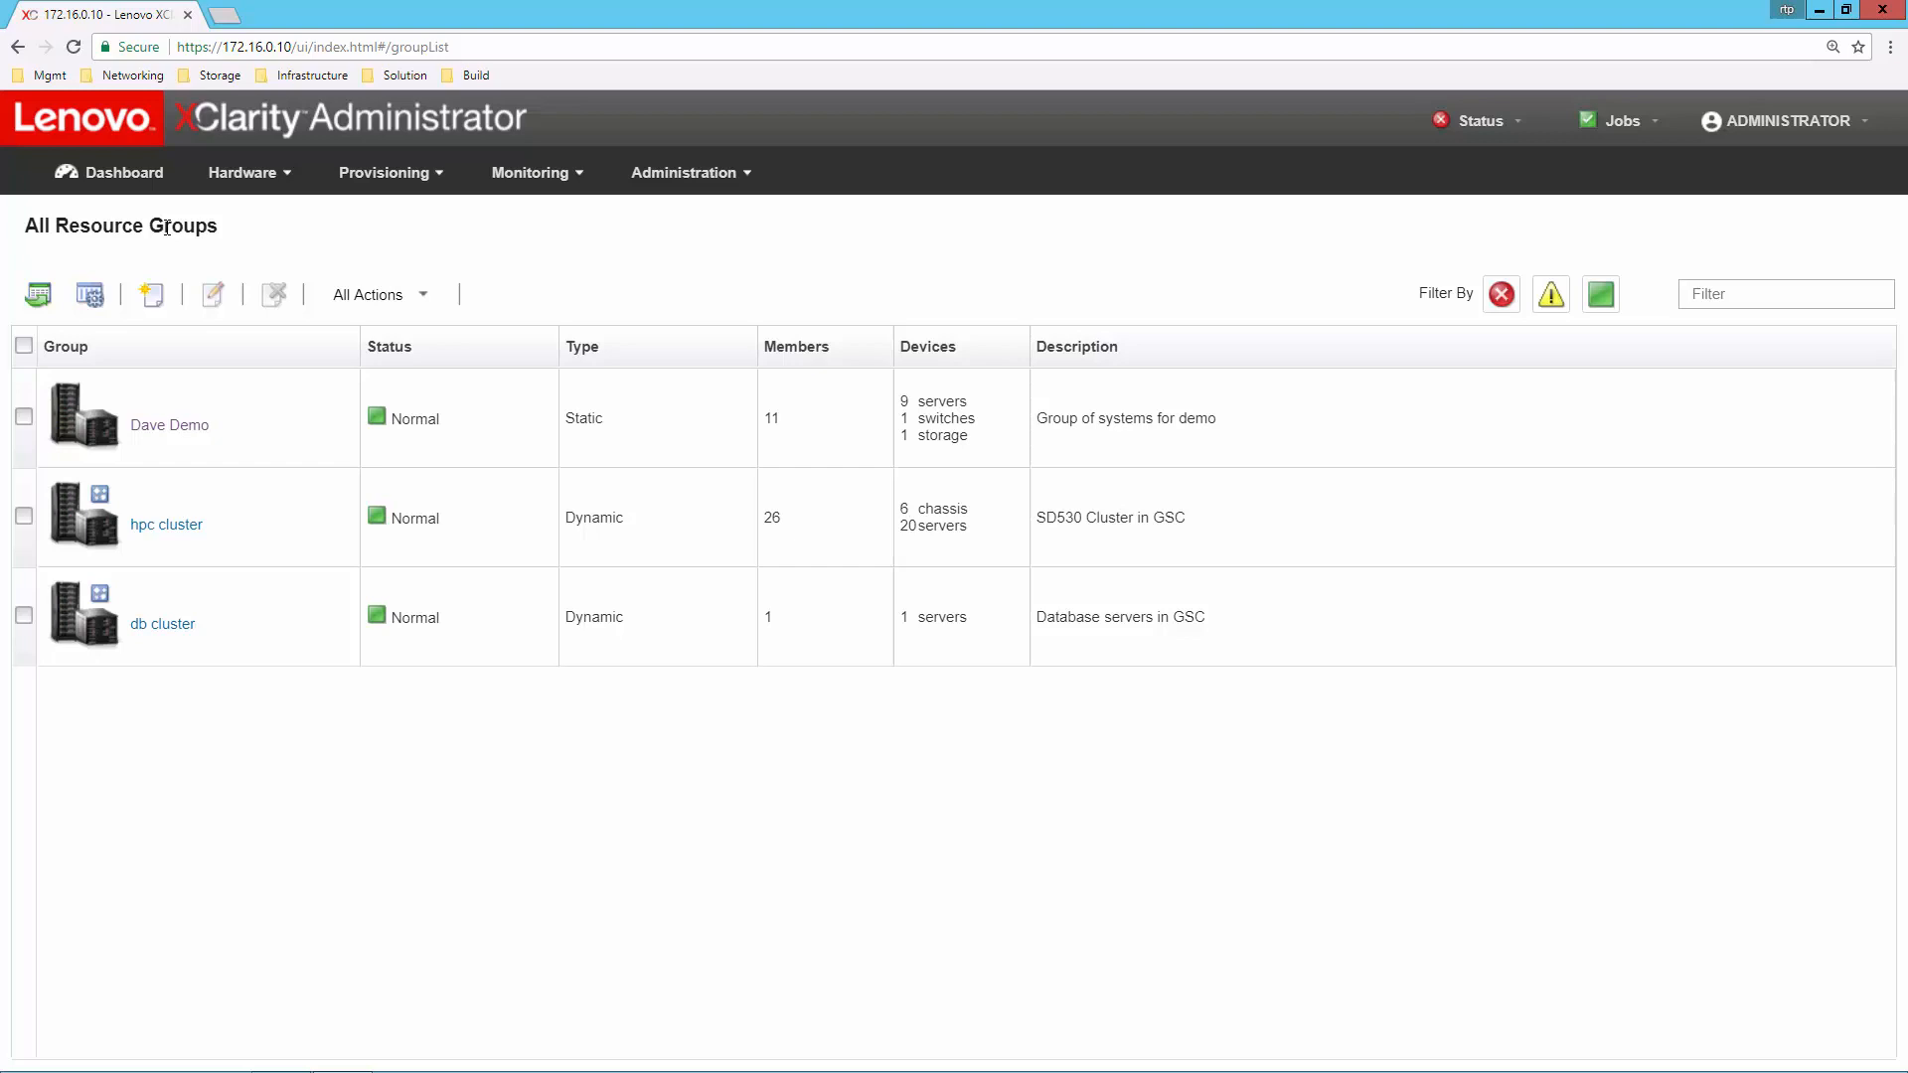
# - Open the page for applying and activating firmware updates and show only the devices of the static demo group
pyautogui.click(393, 189)
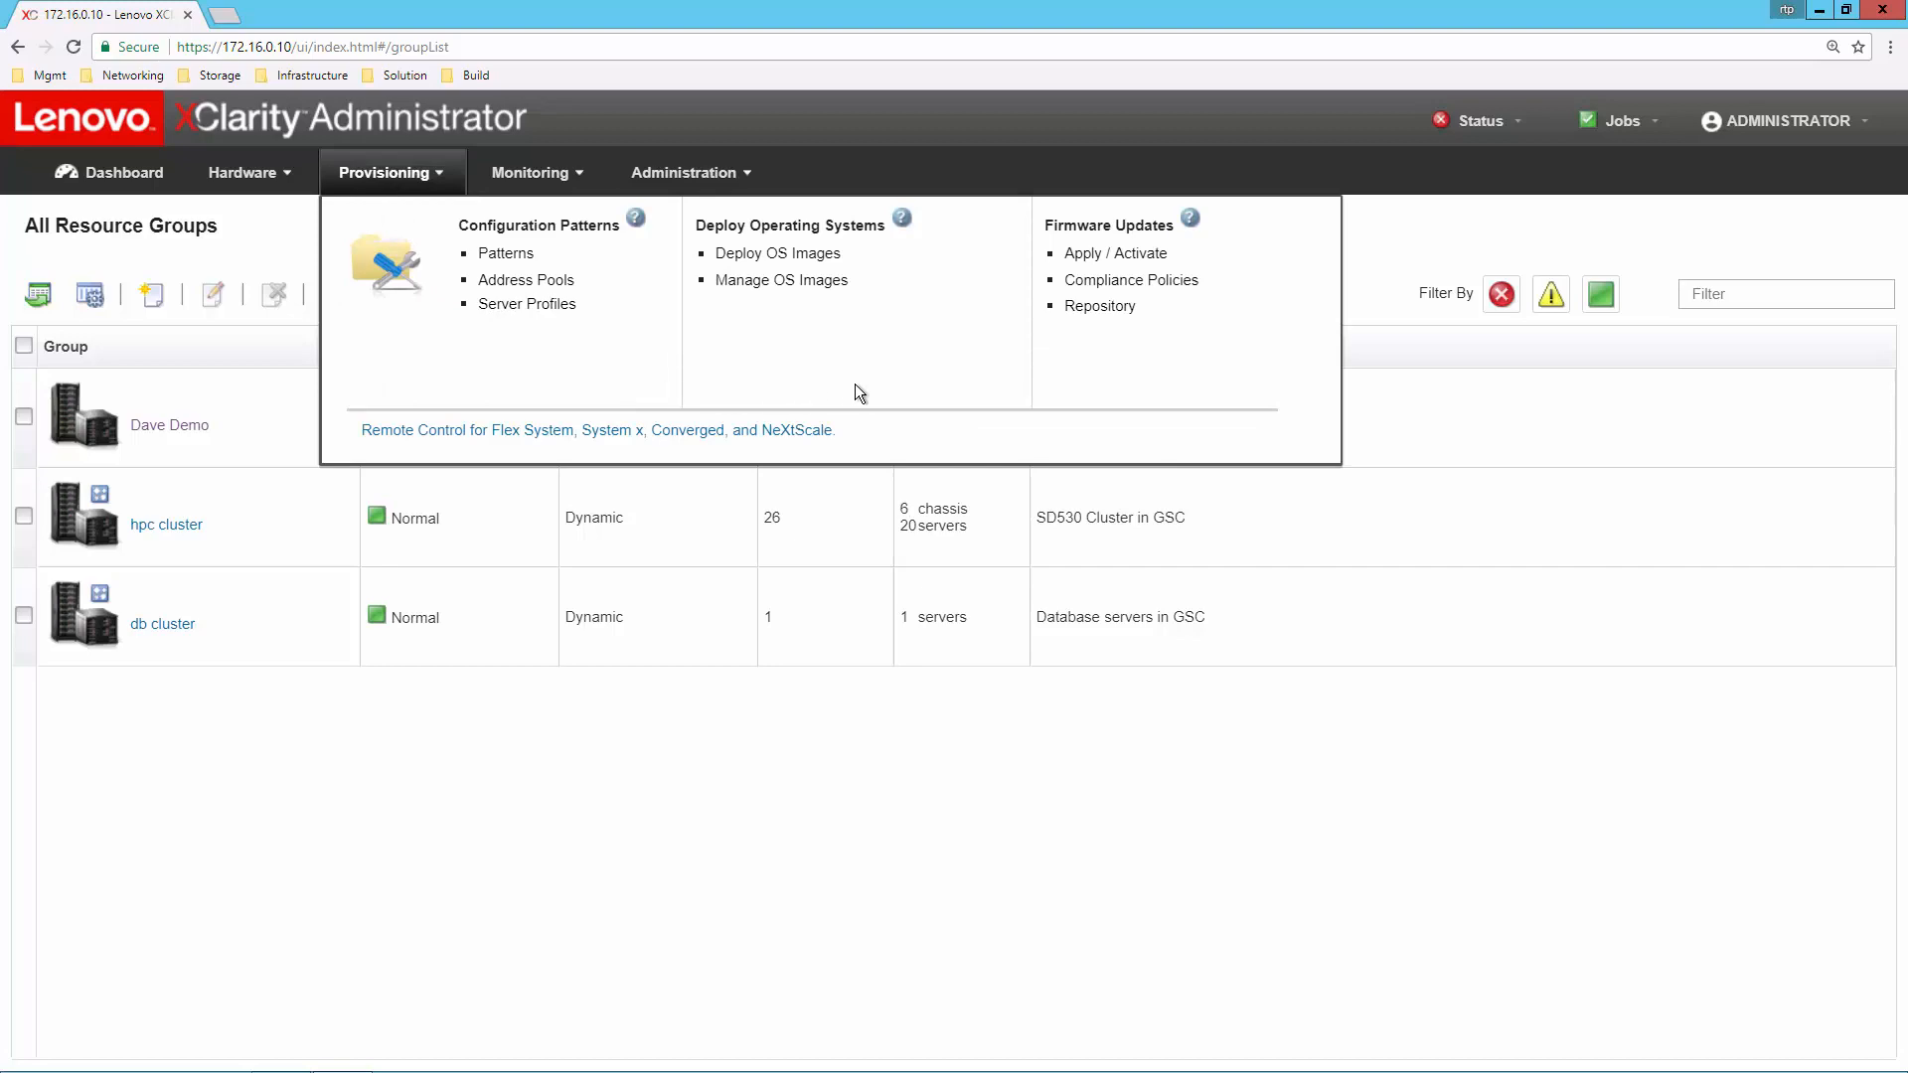
pyautogui.click(1143, 260)
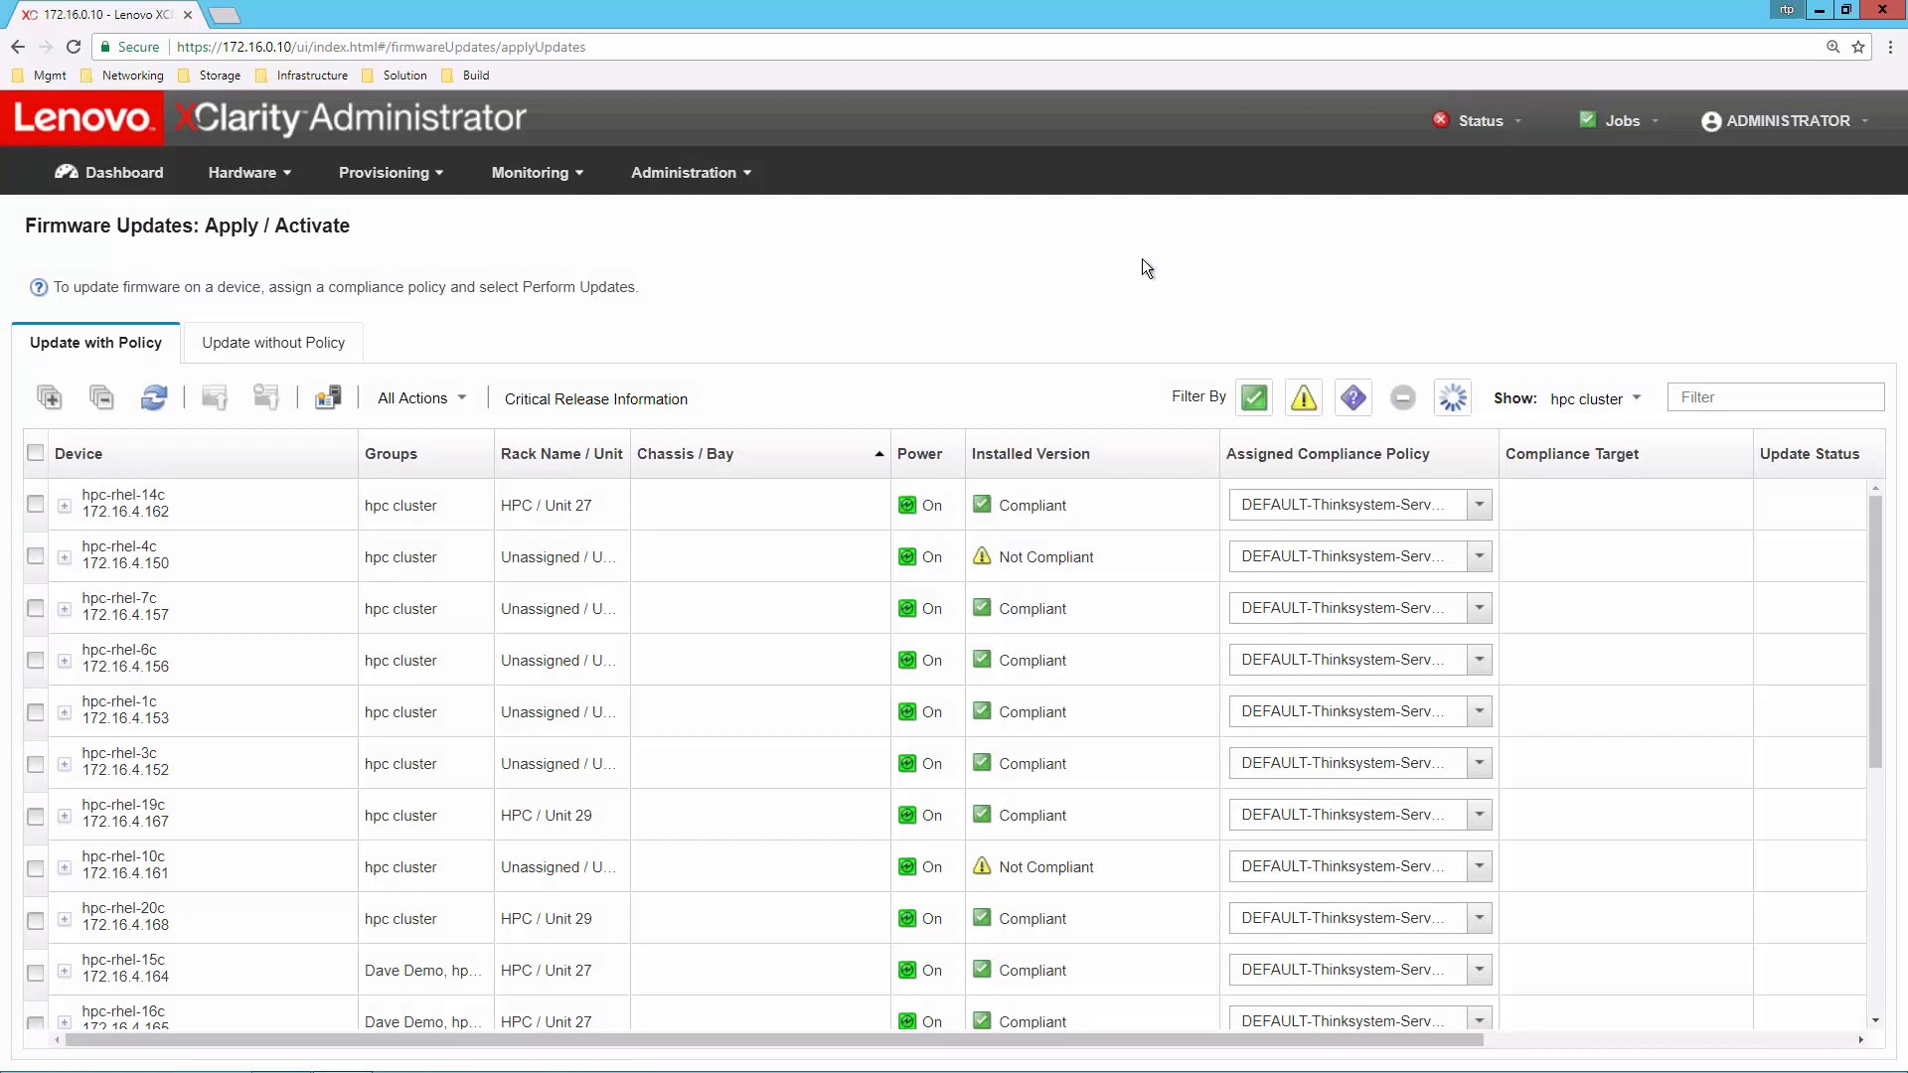
pyautogui.click(1632, 398)
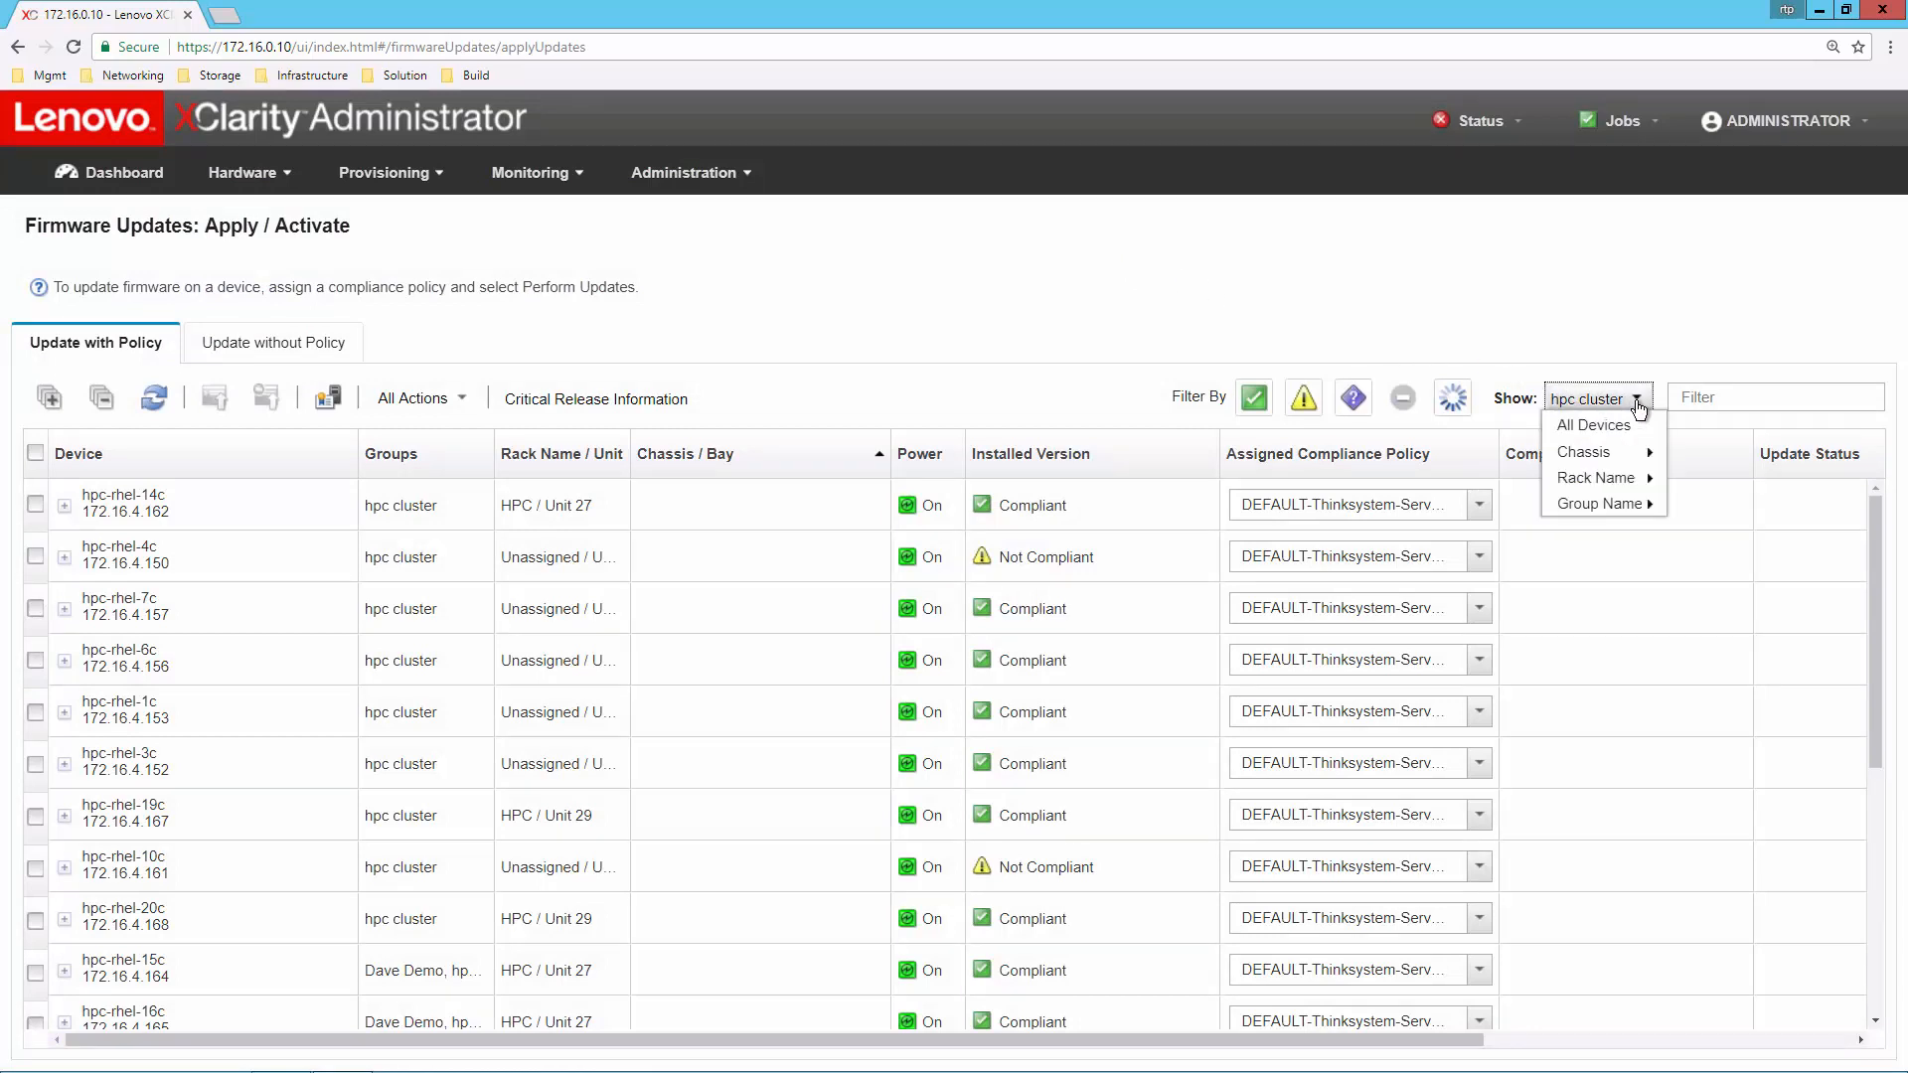
pyautogui.moveTo(1608, 504)
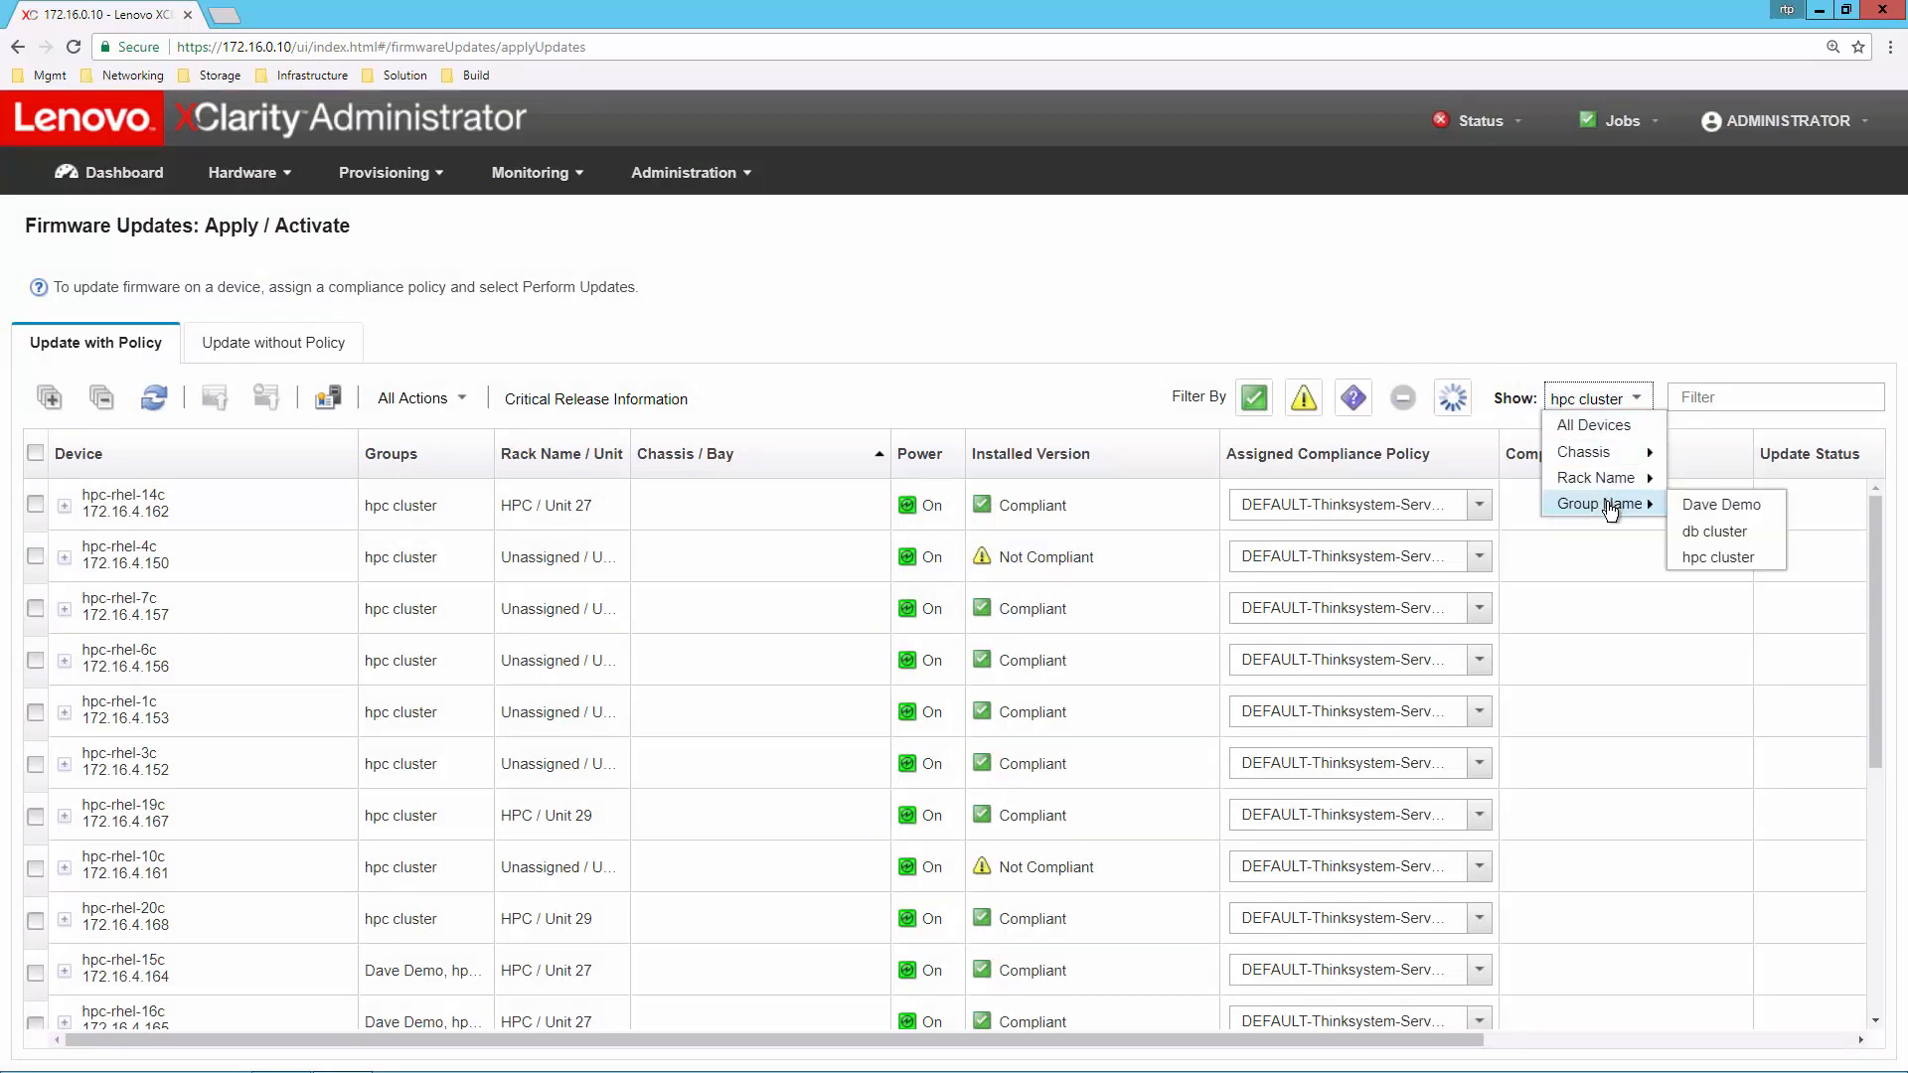
pyautogui.click(1703, 507)
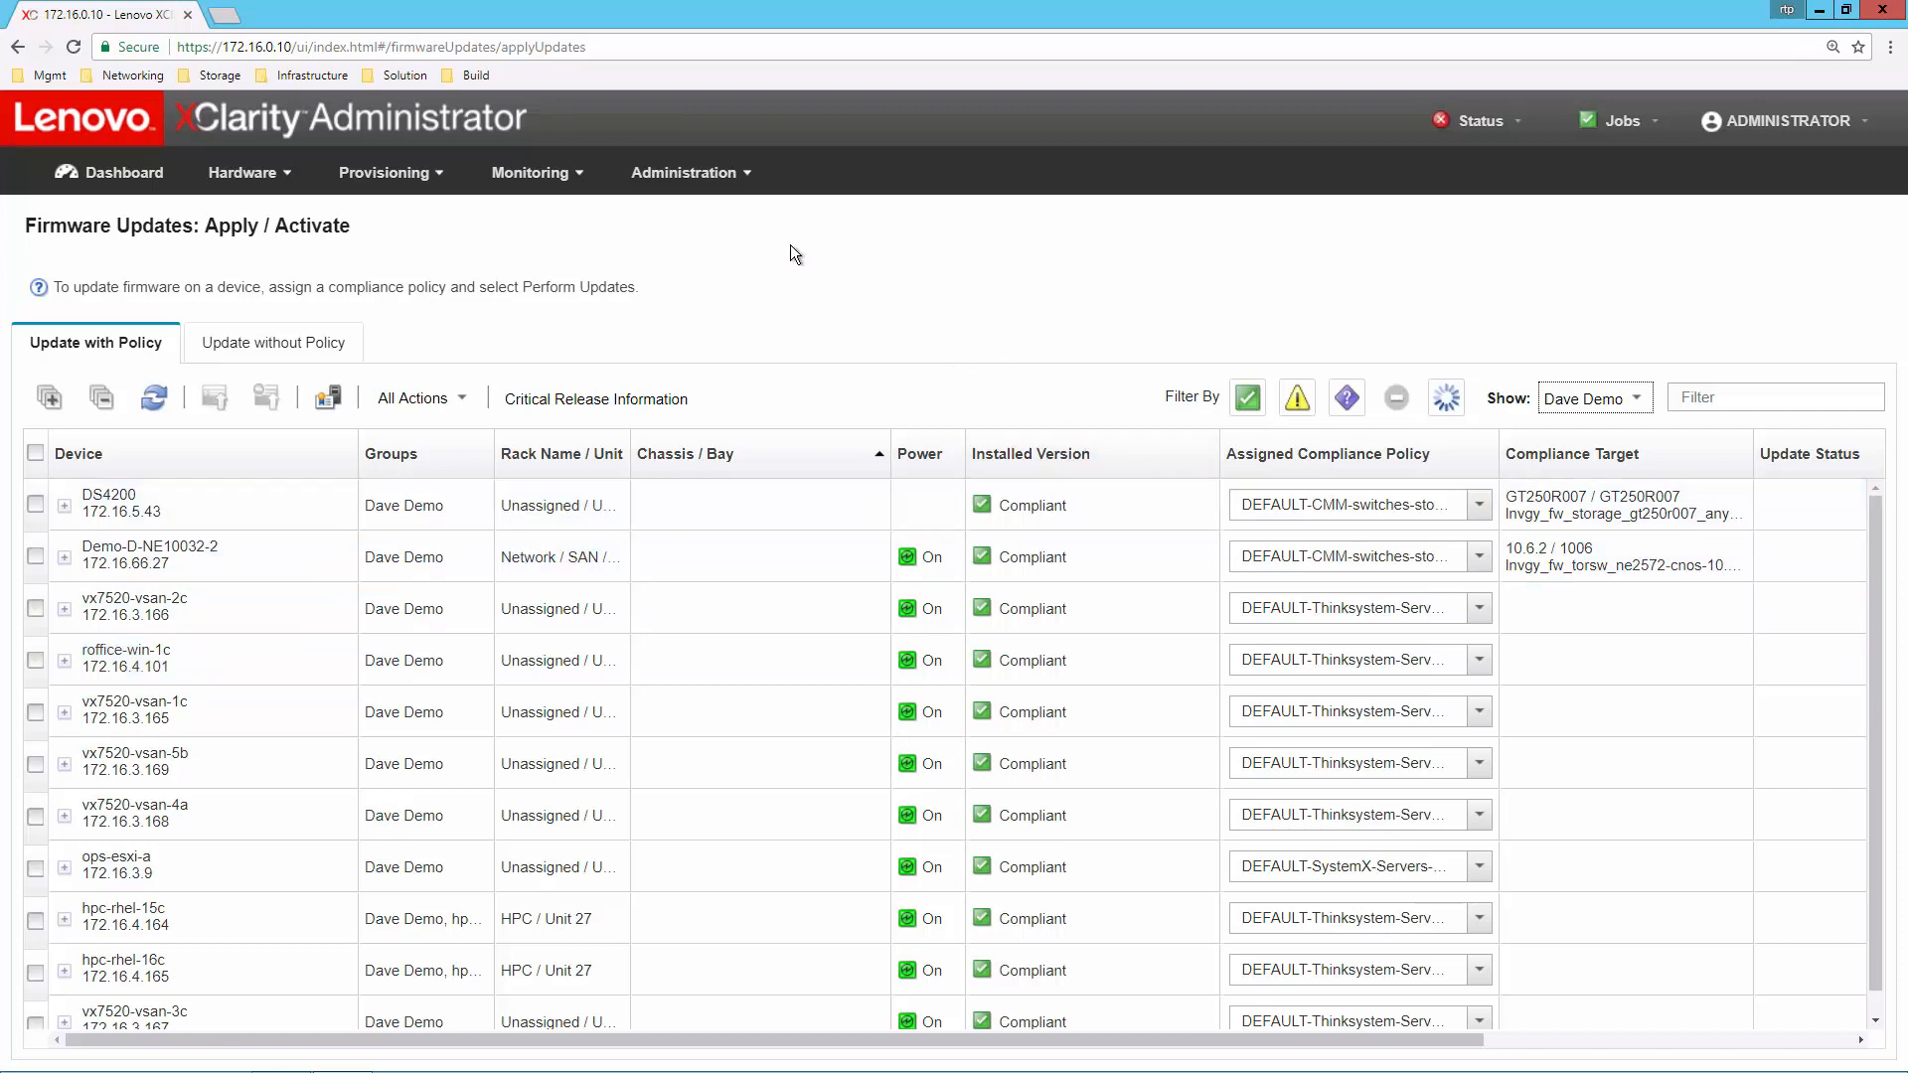
# - Open the security settings' access control Resources View and limit its list to the hpc cluster resource group
pyautogui.click(713, 189)
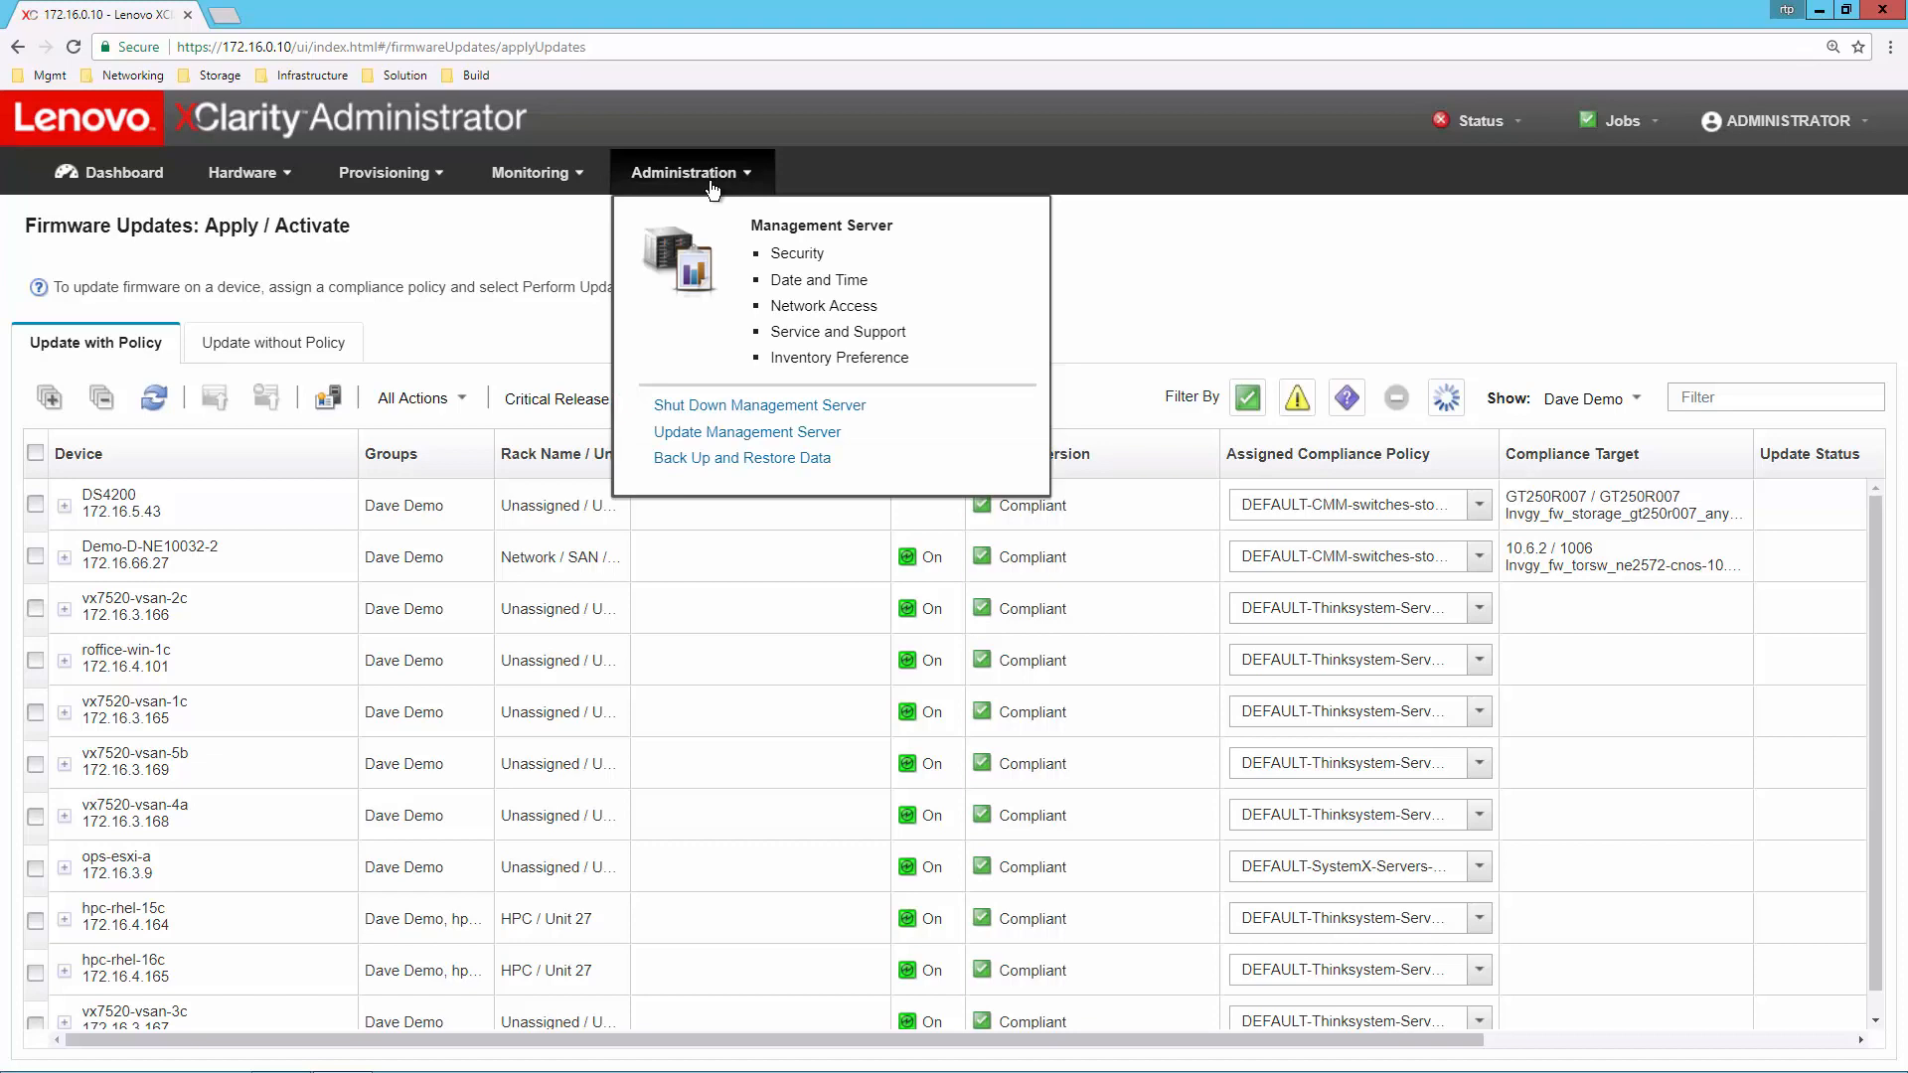
pyautogui.click(795, 254)
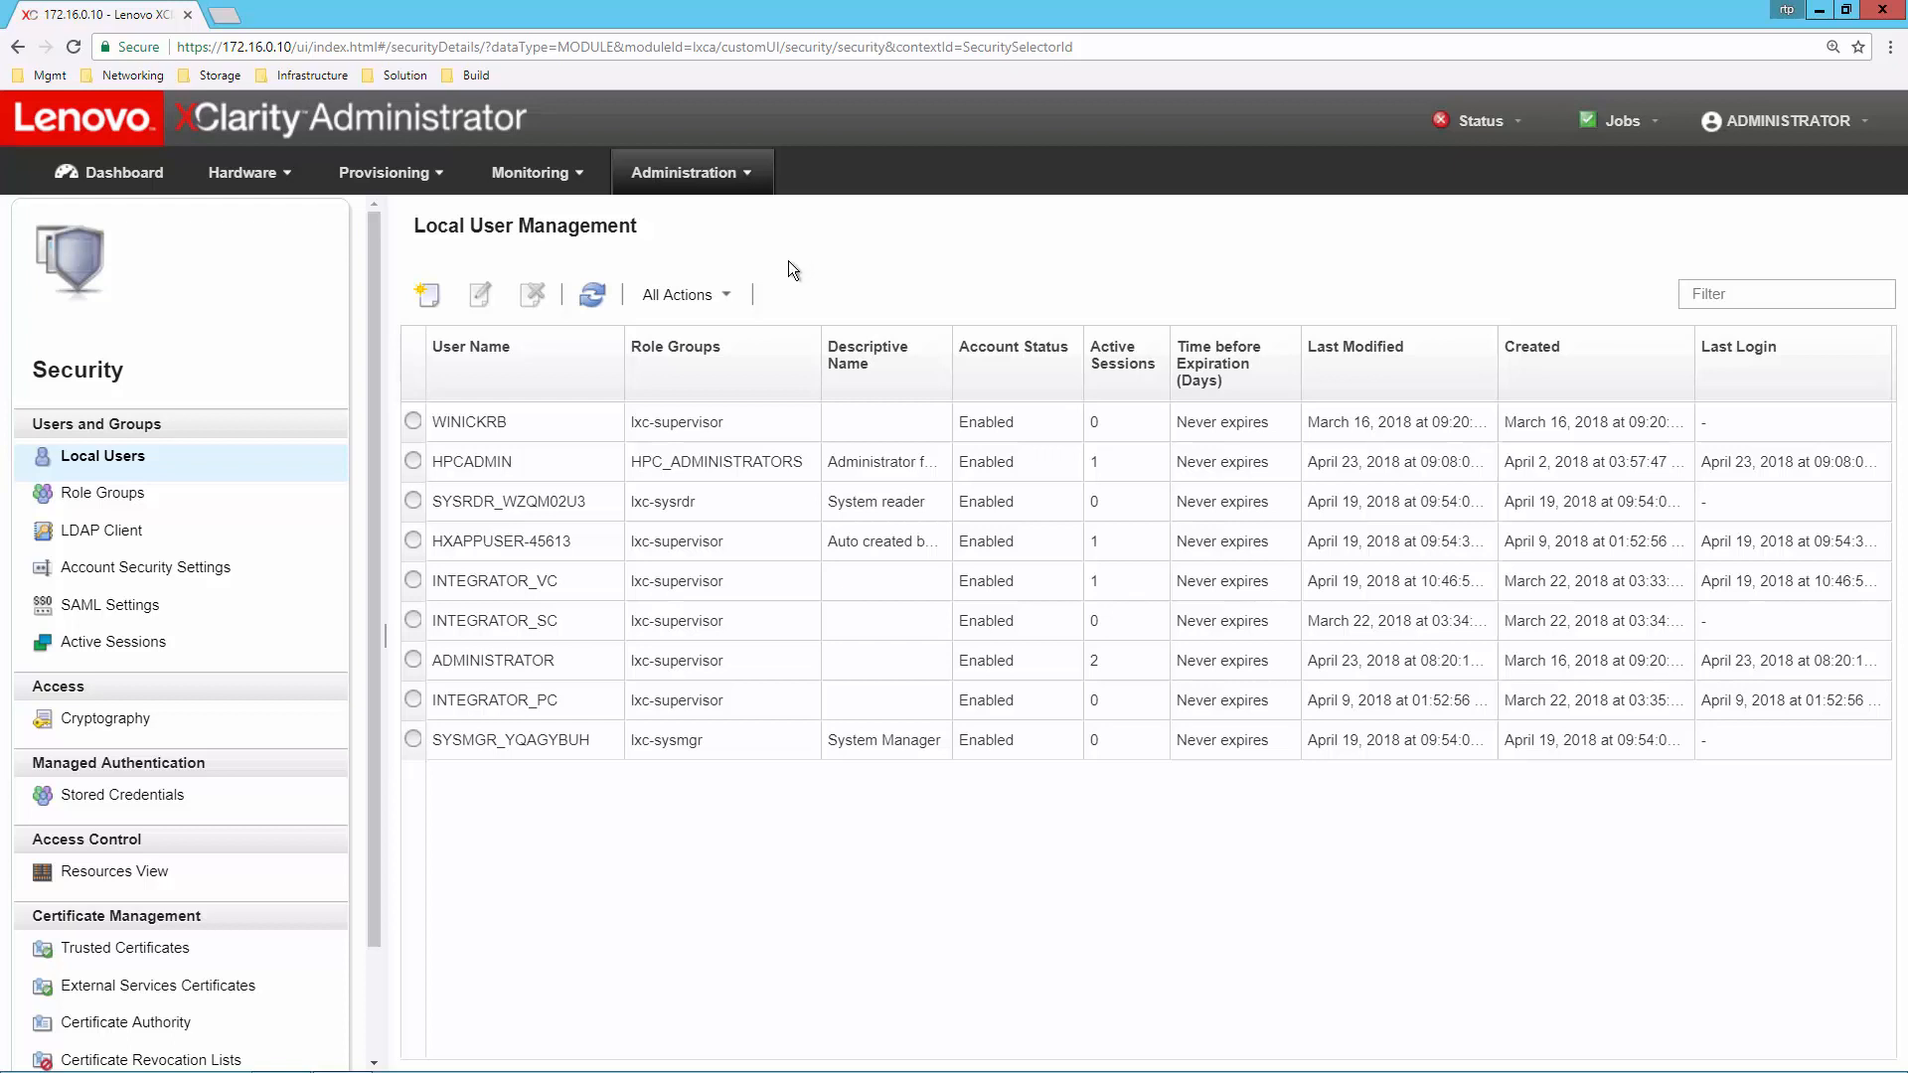
pyautogui.click(125, 870)
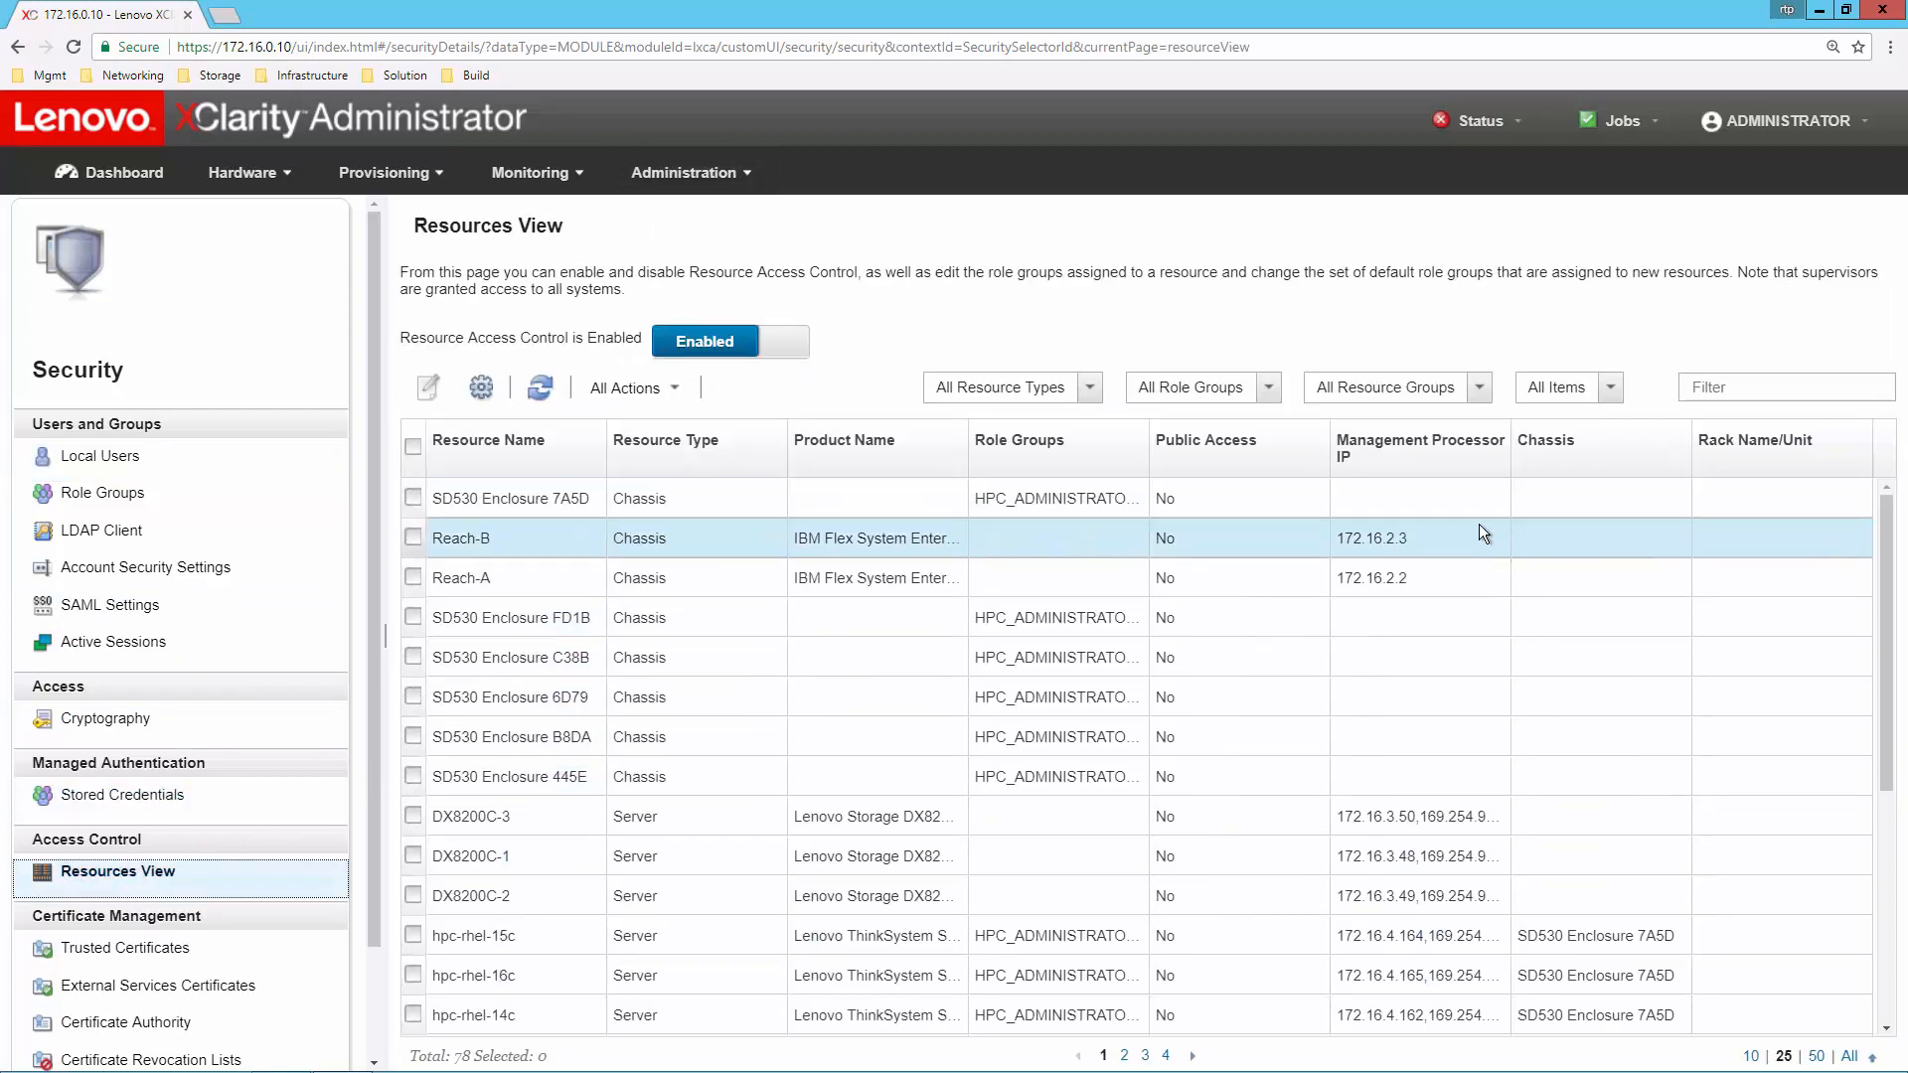
pyautogui.click(1479, 386)
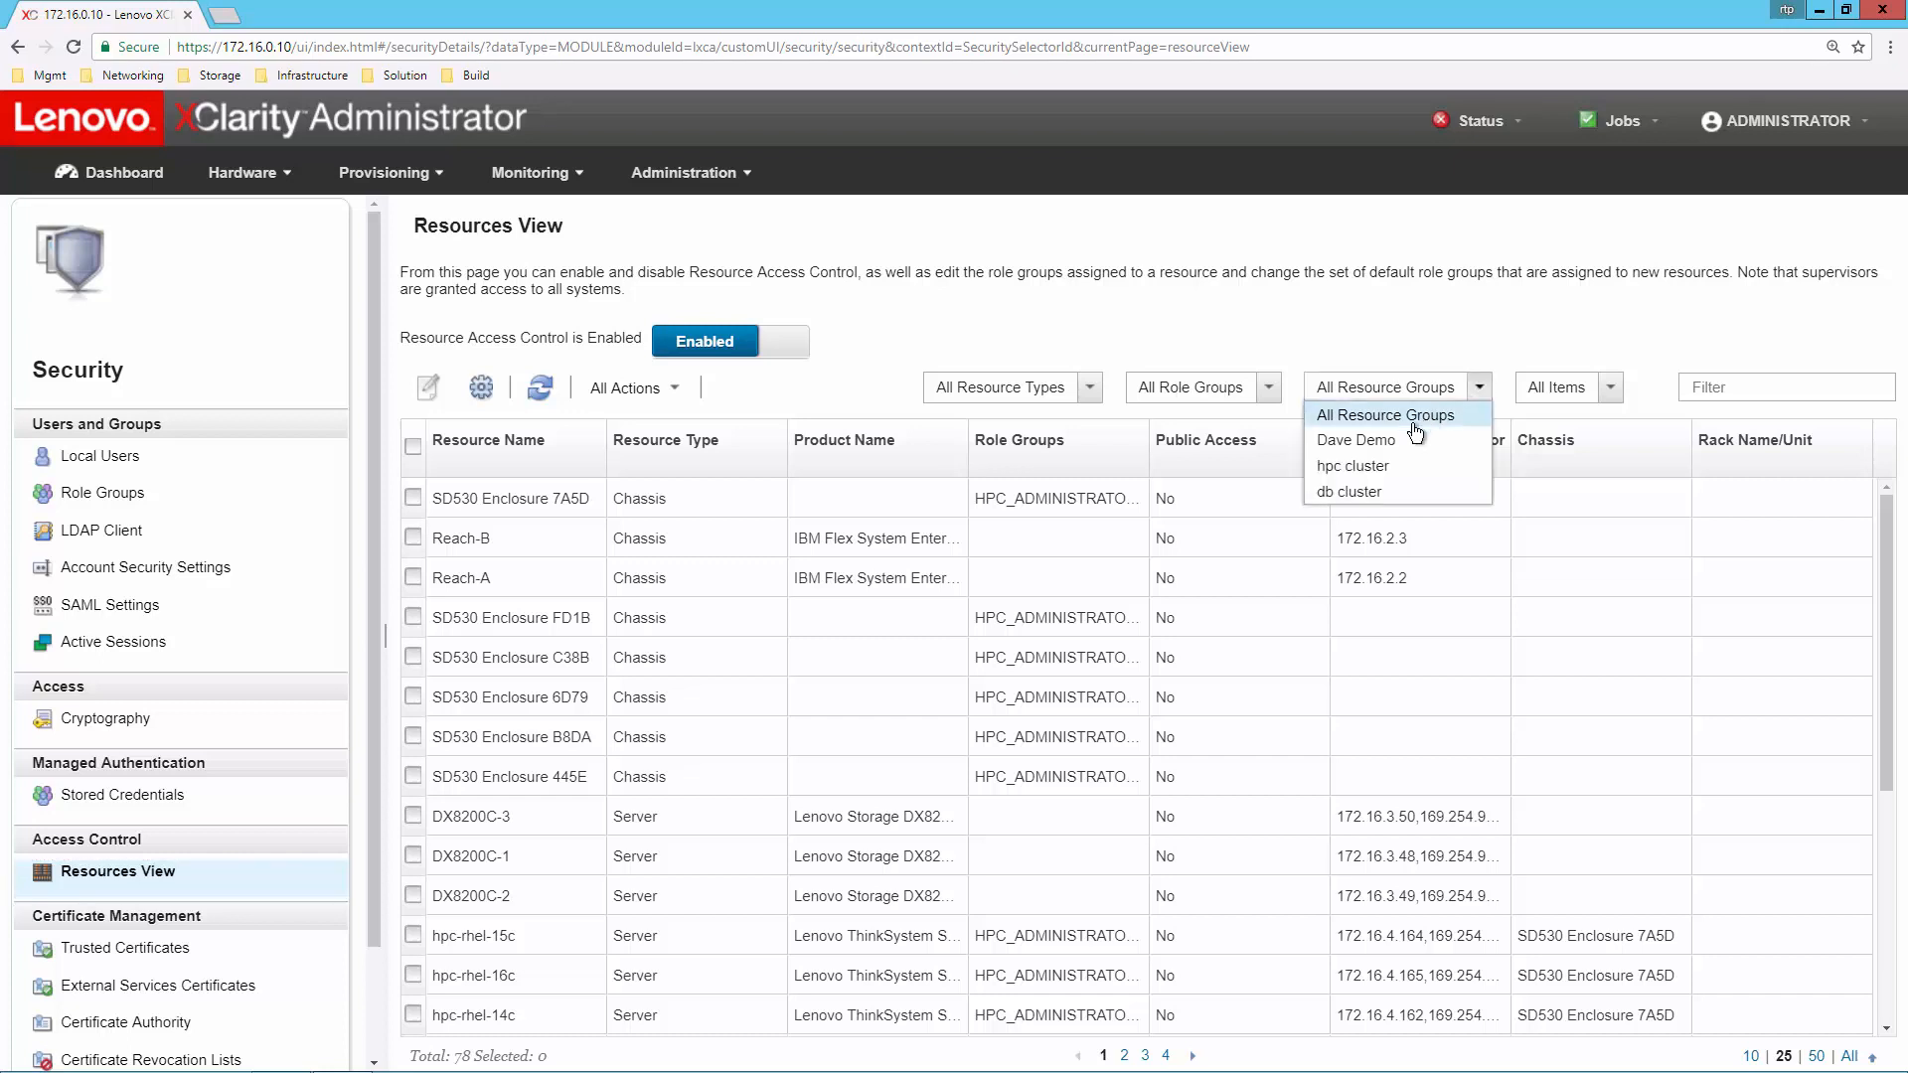
pyautogui.click(1368, 465)
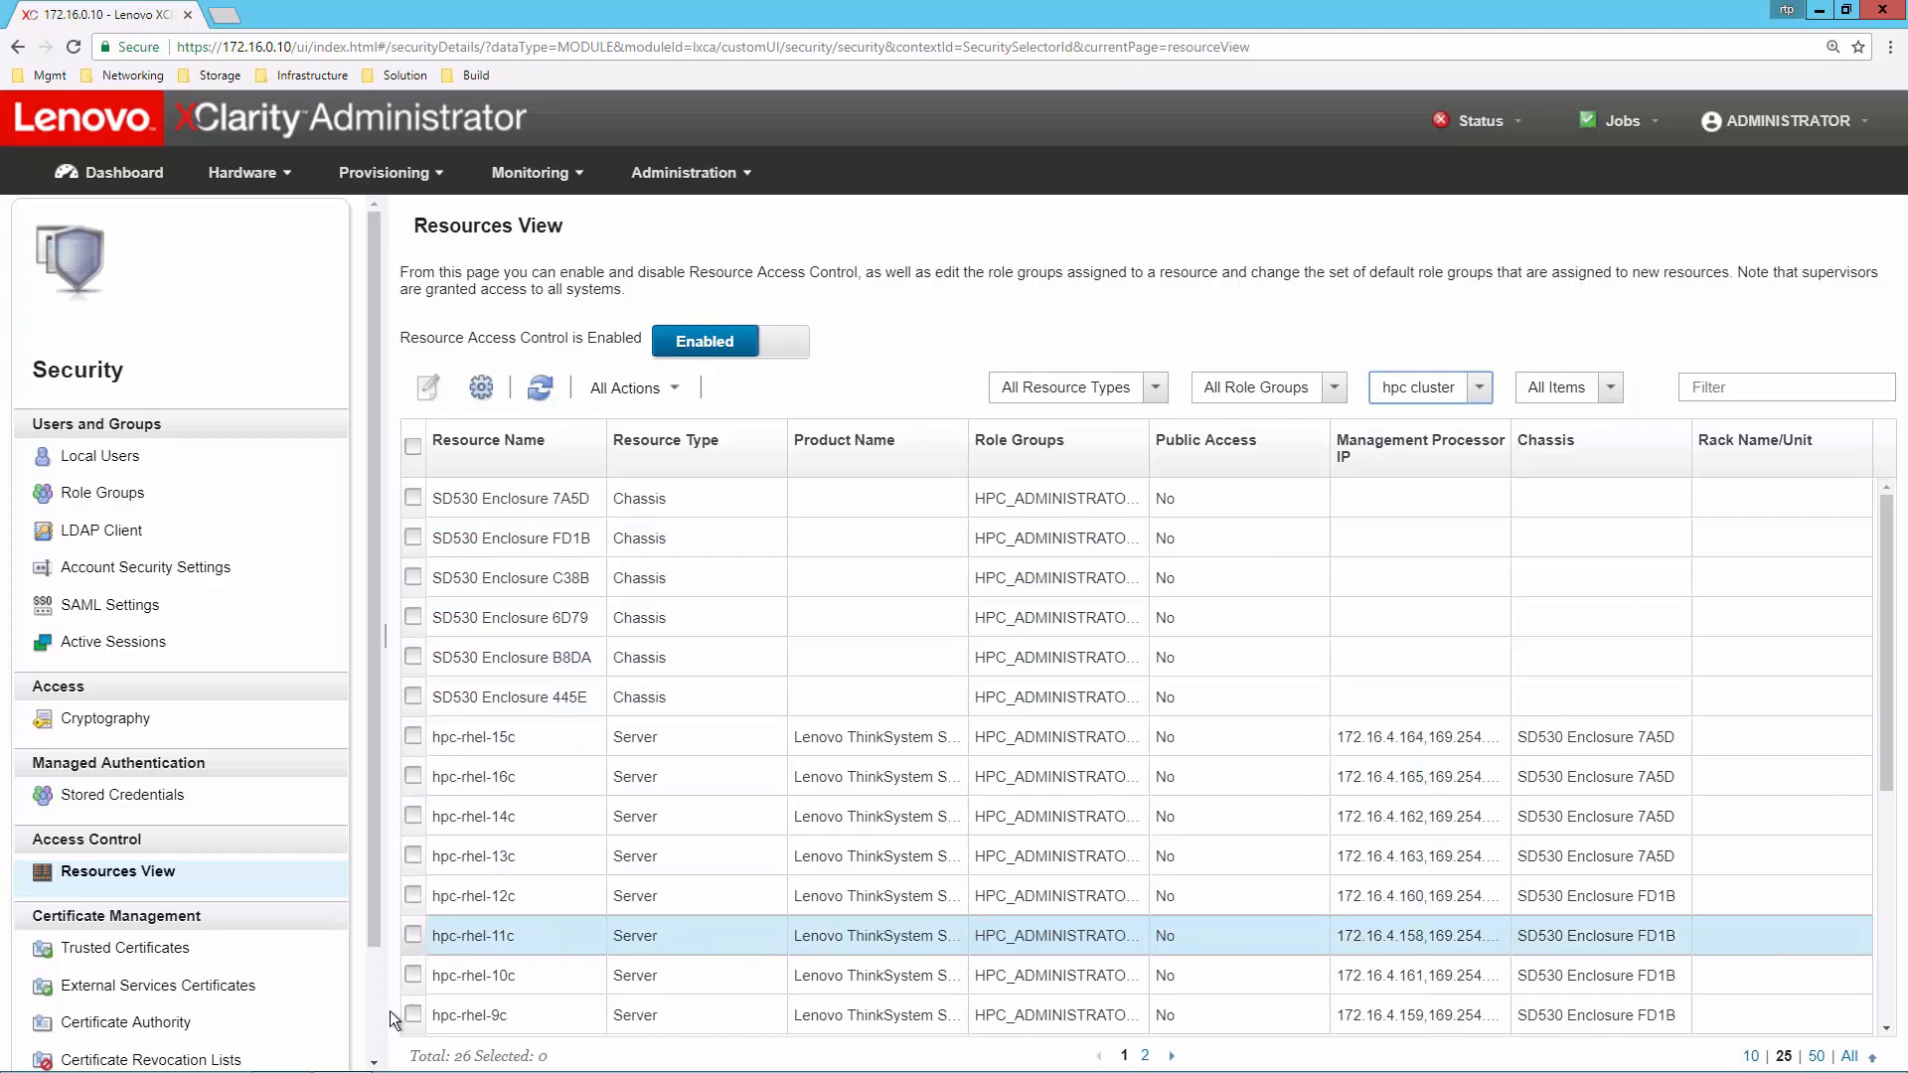
# - Switch to the HPC administrator's browser session, examine the power actions offered for server hpc-rhel-16c, and return to the main session
pyautogui.moveTo(346, 1071)
pyautogui.click(286, 1057)
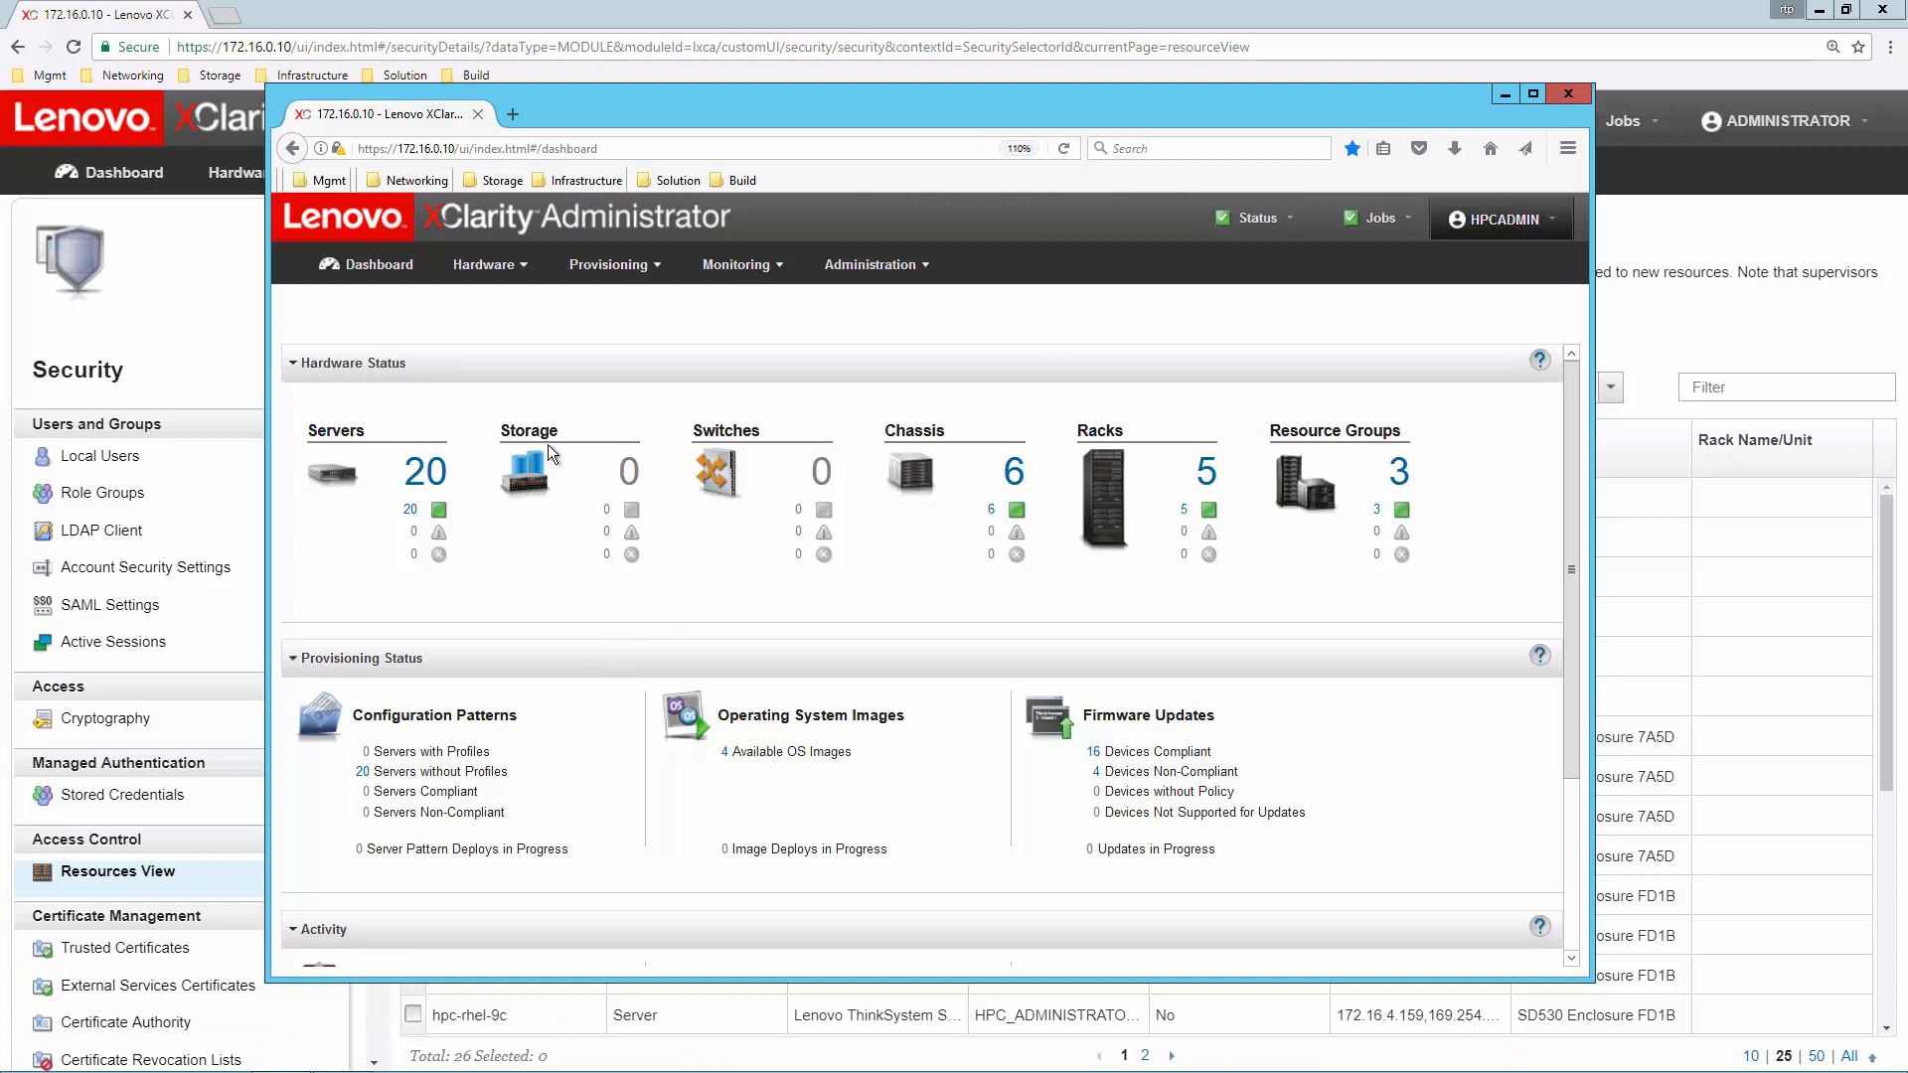
pyautogui.click(434, 478)
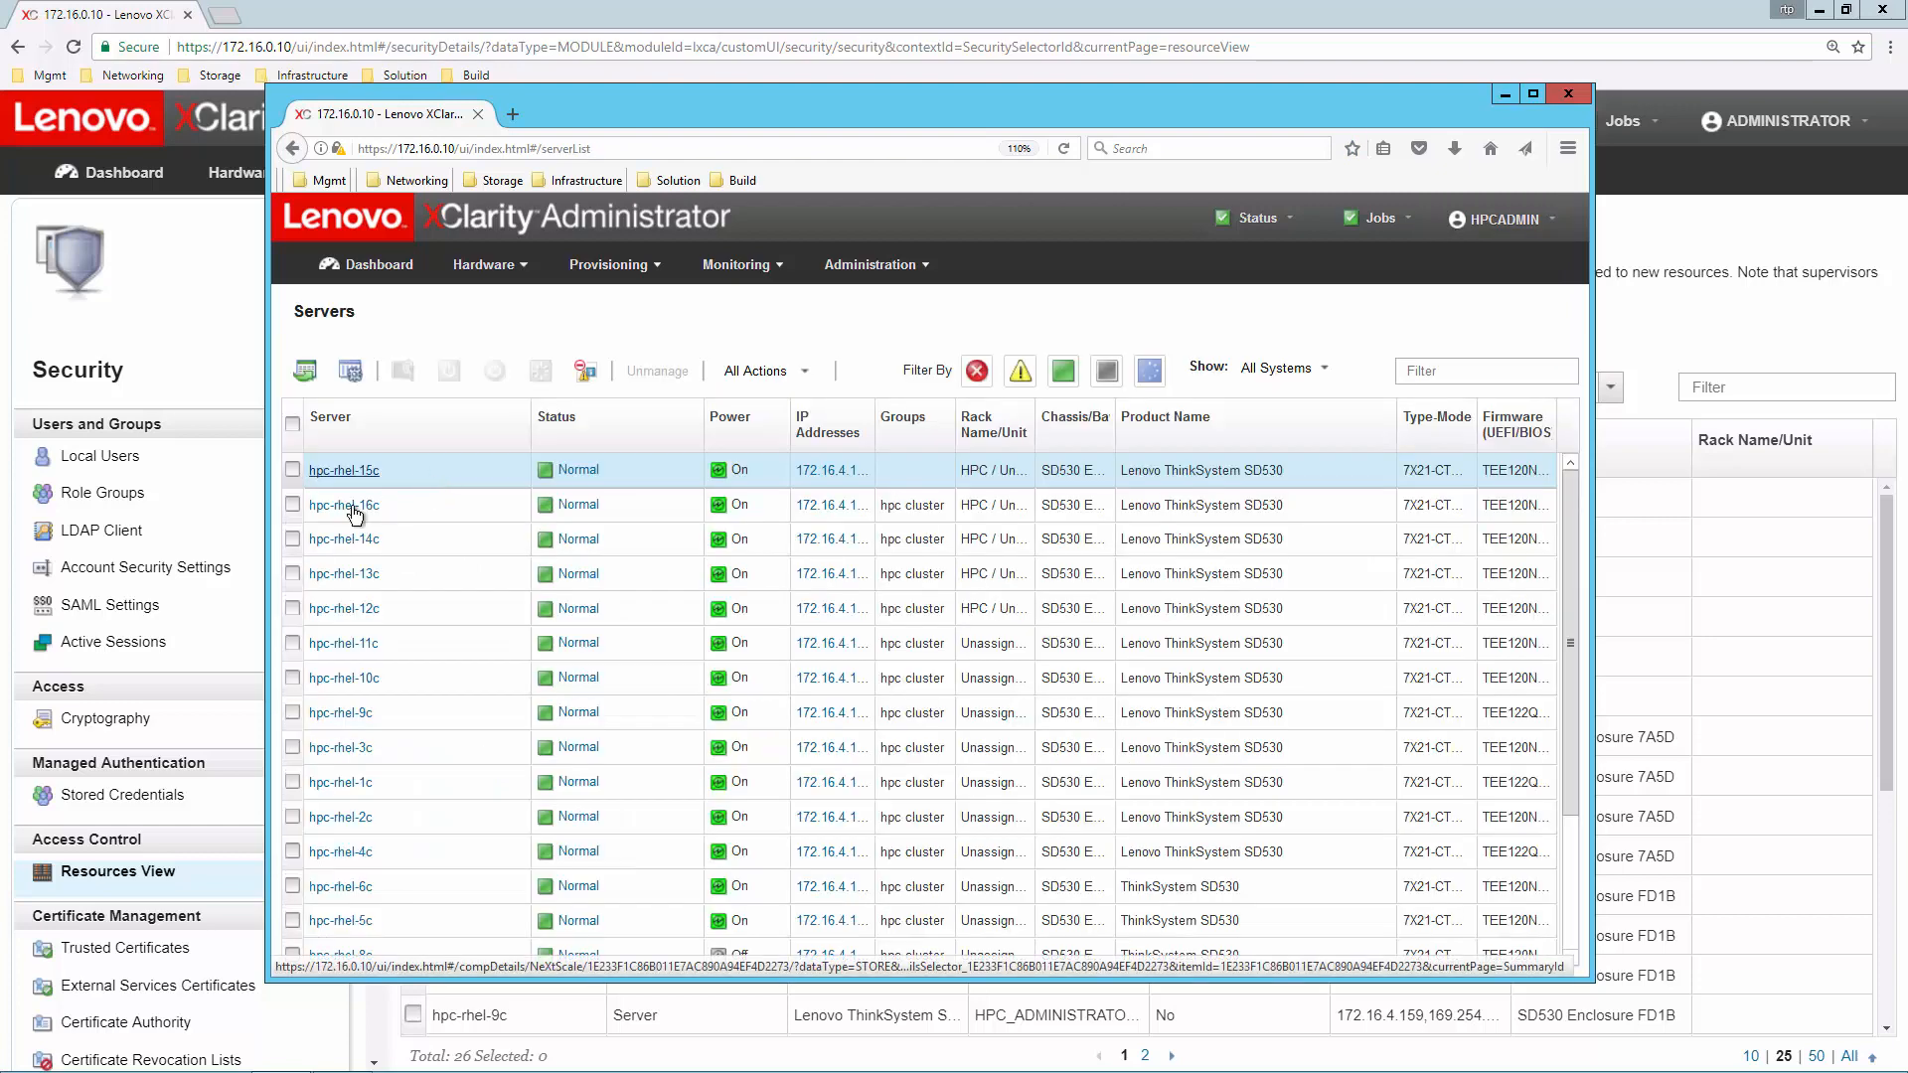
pyautogui.click(292, 503)
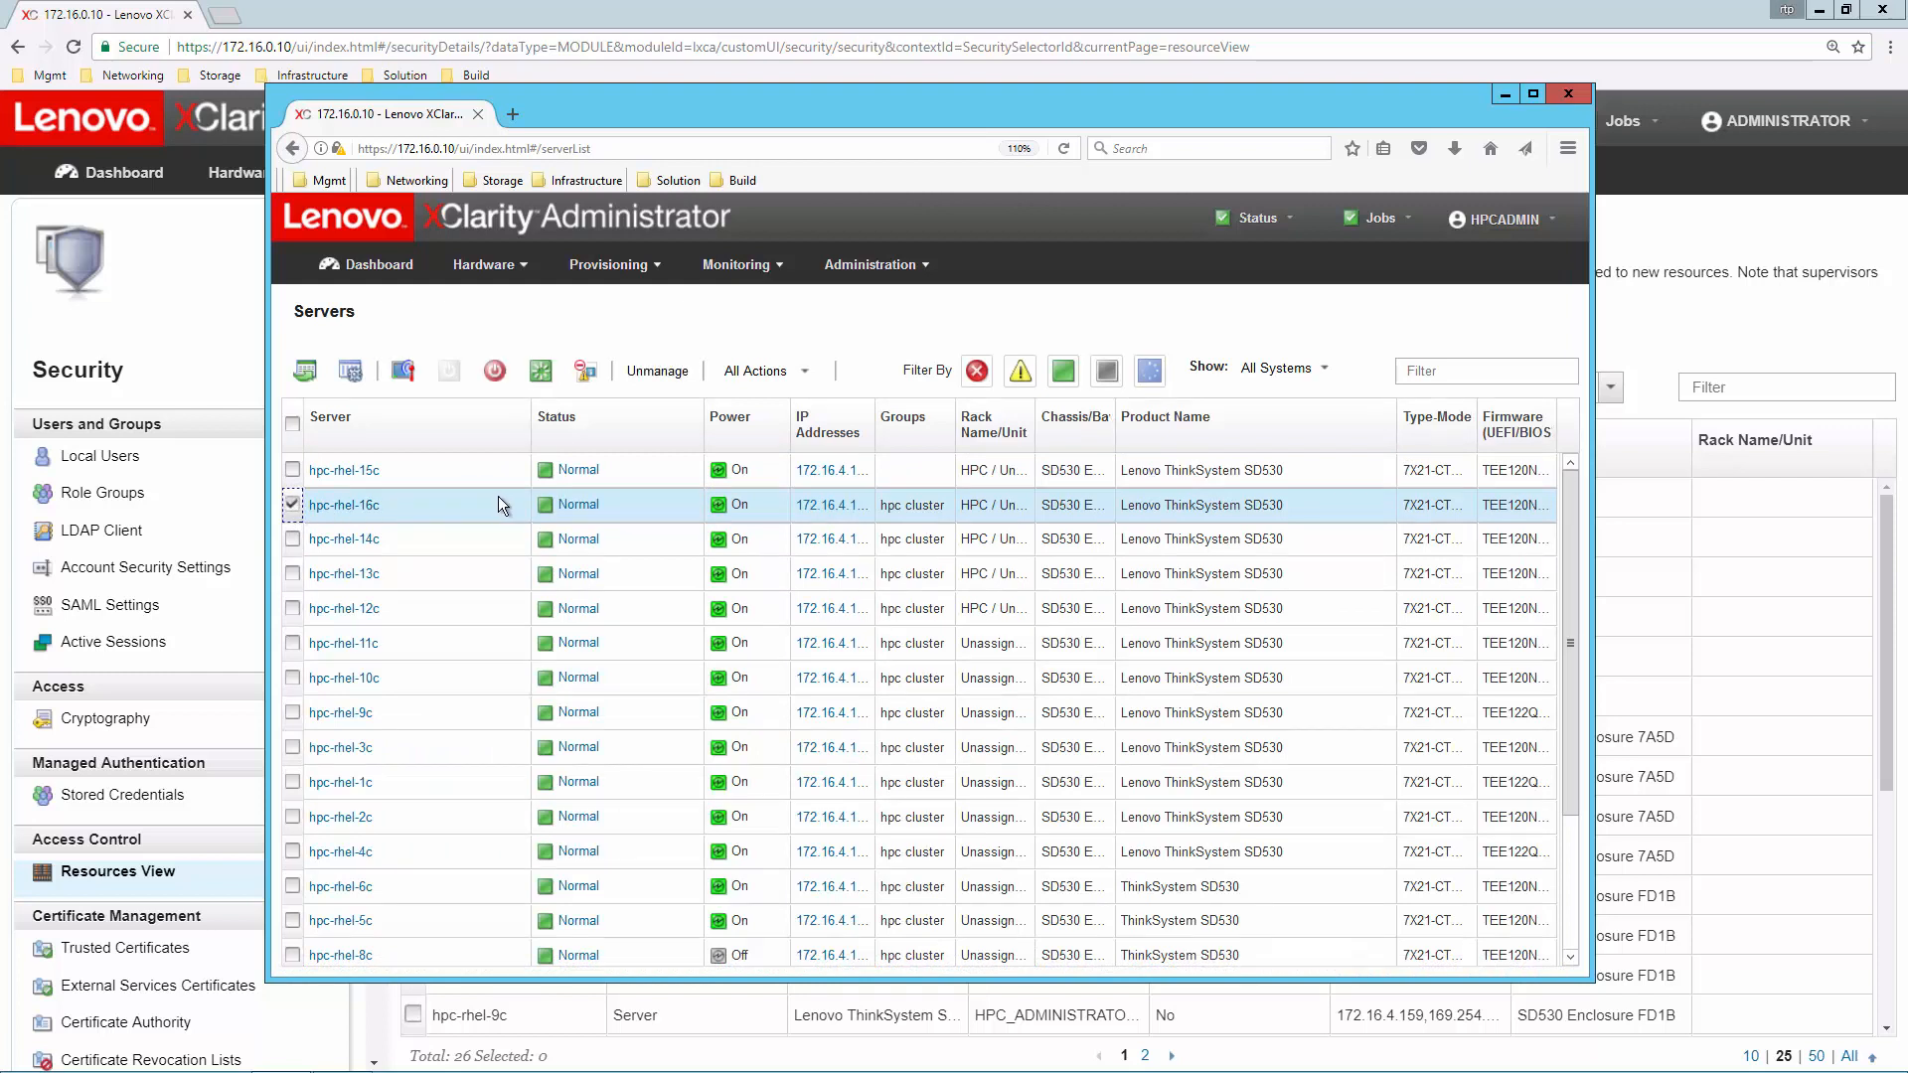
pyautogui.click(794, 382)
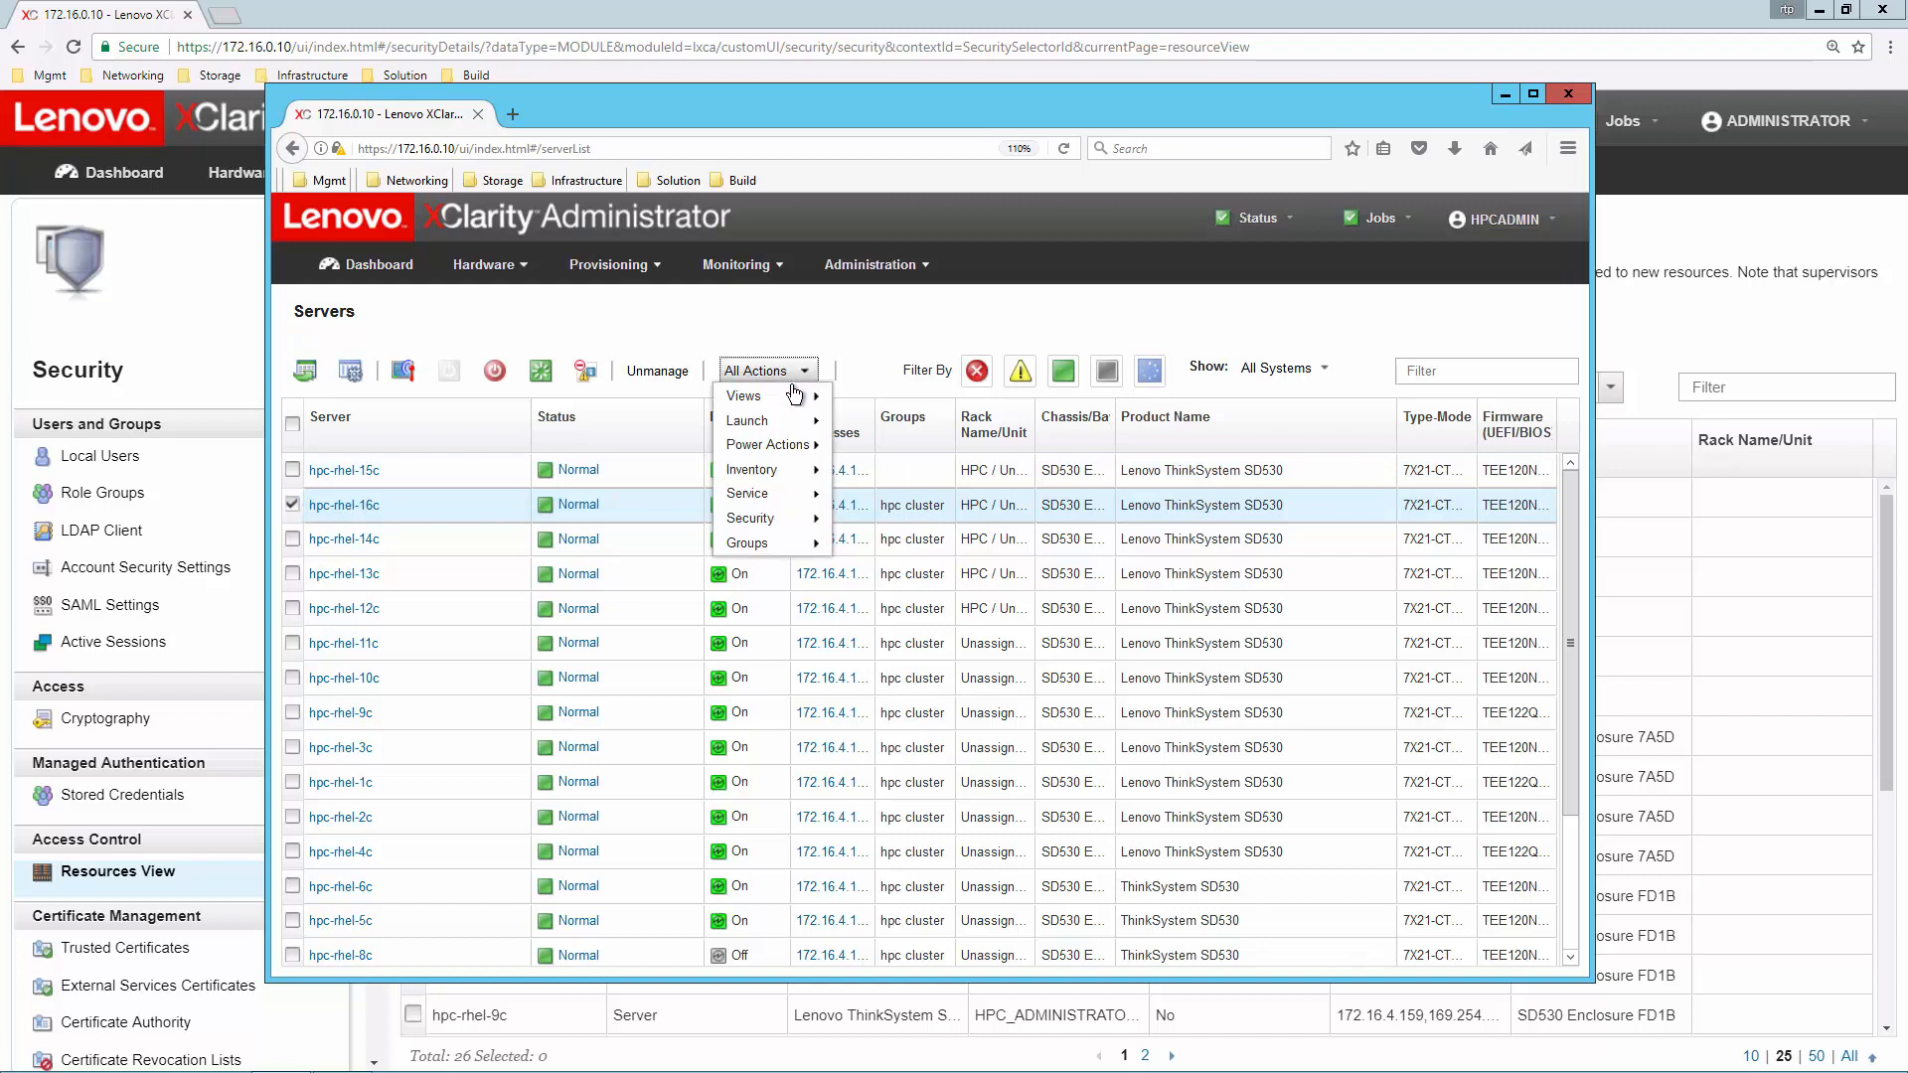
pyautogui.moveTo(790, 452)
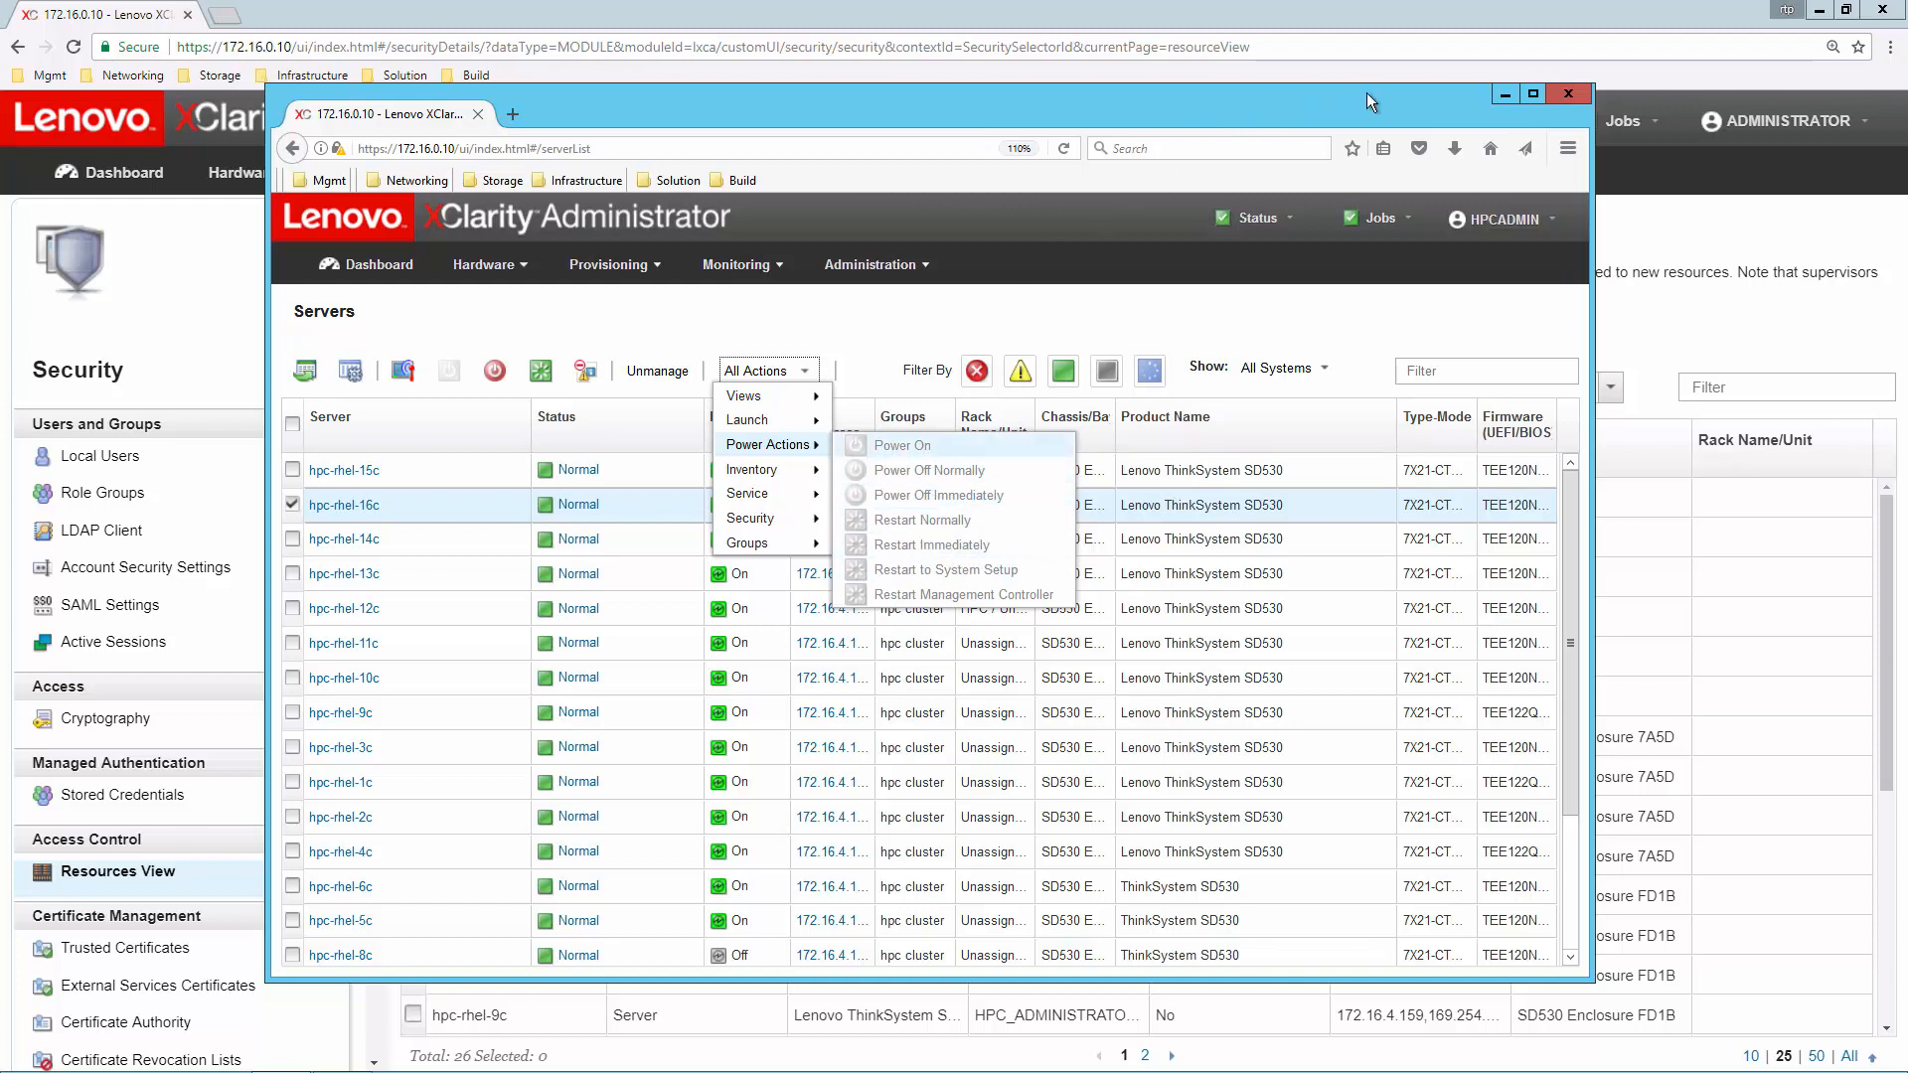
pyautogui.click(1502, 94)
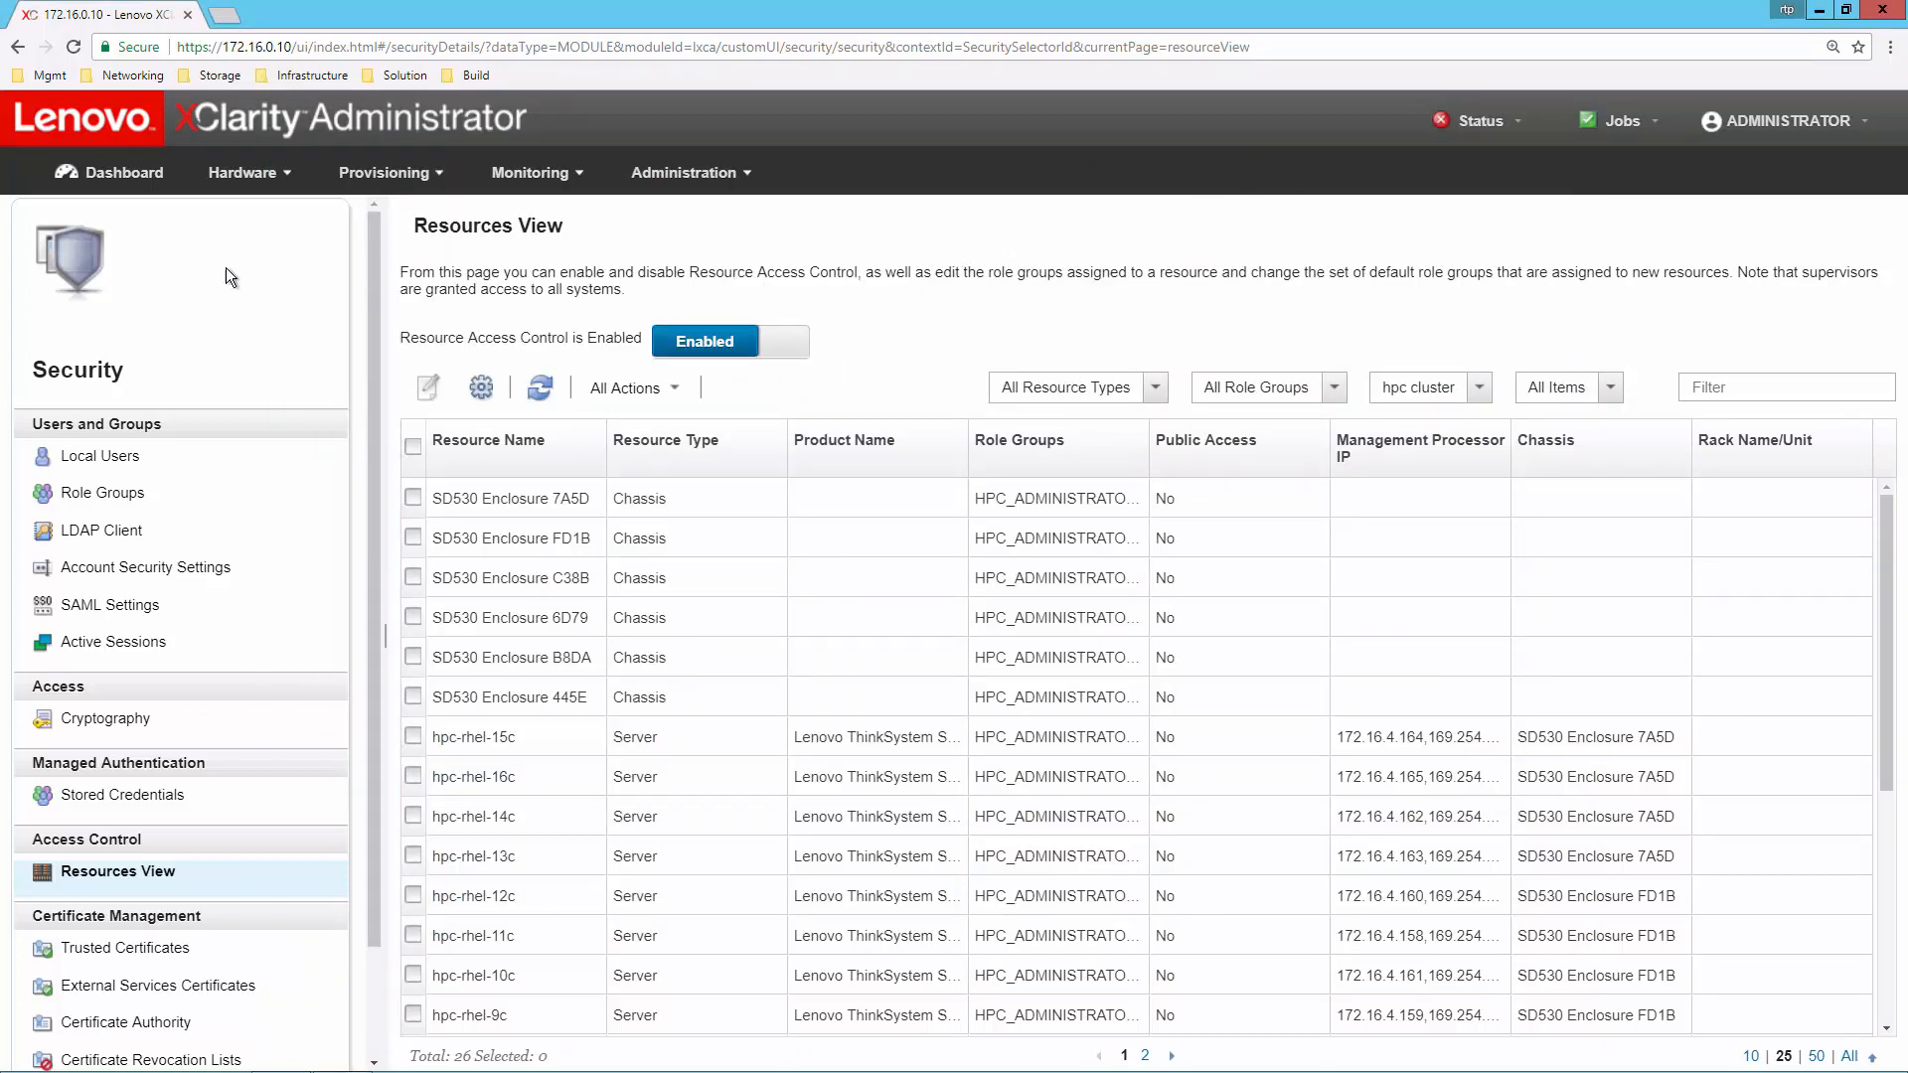
# - Go from the dashboard to the non-compliant server profiles and open the details of Remote Office-profile1
pyautogui.click(136, 189)
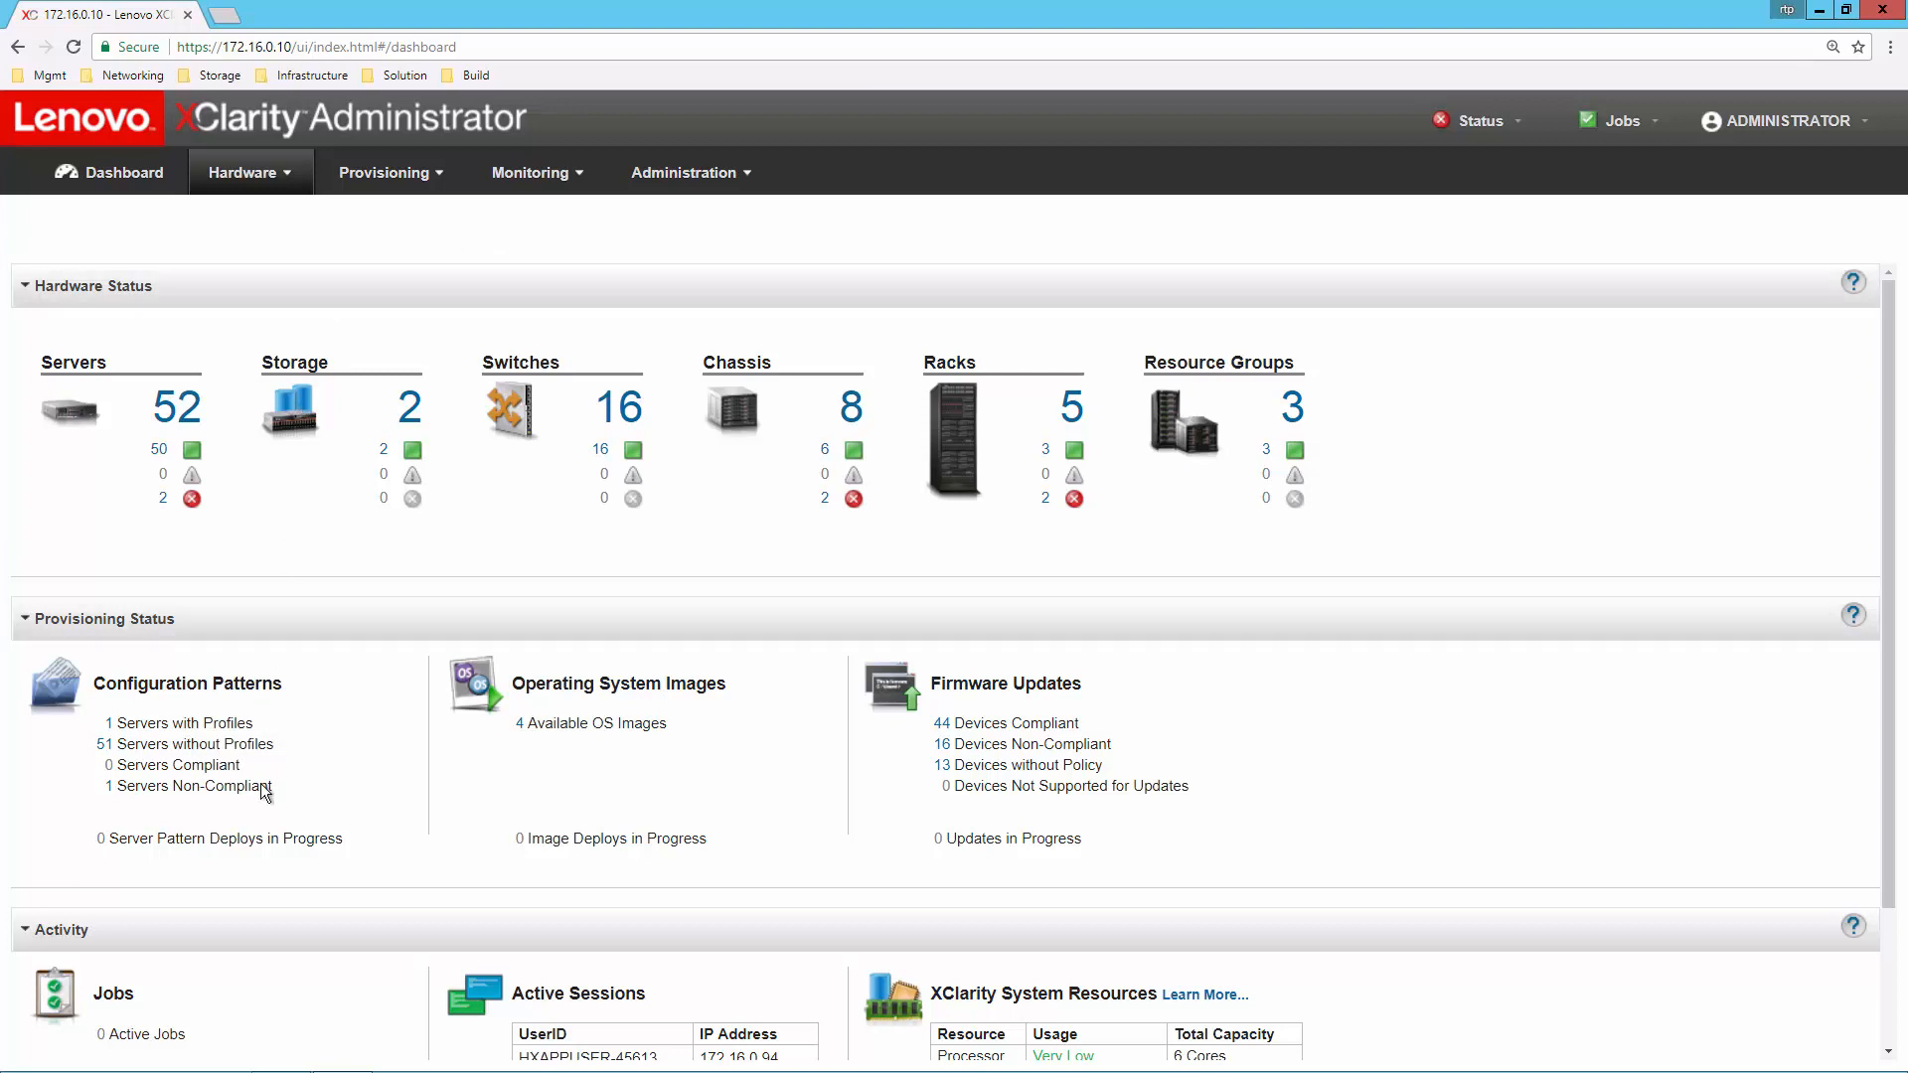
pyautogui.click(108, 786)
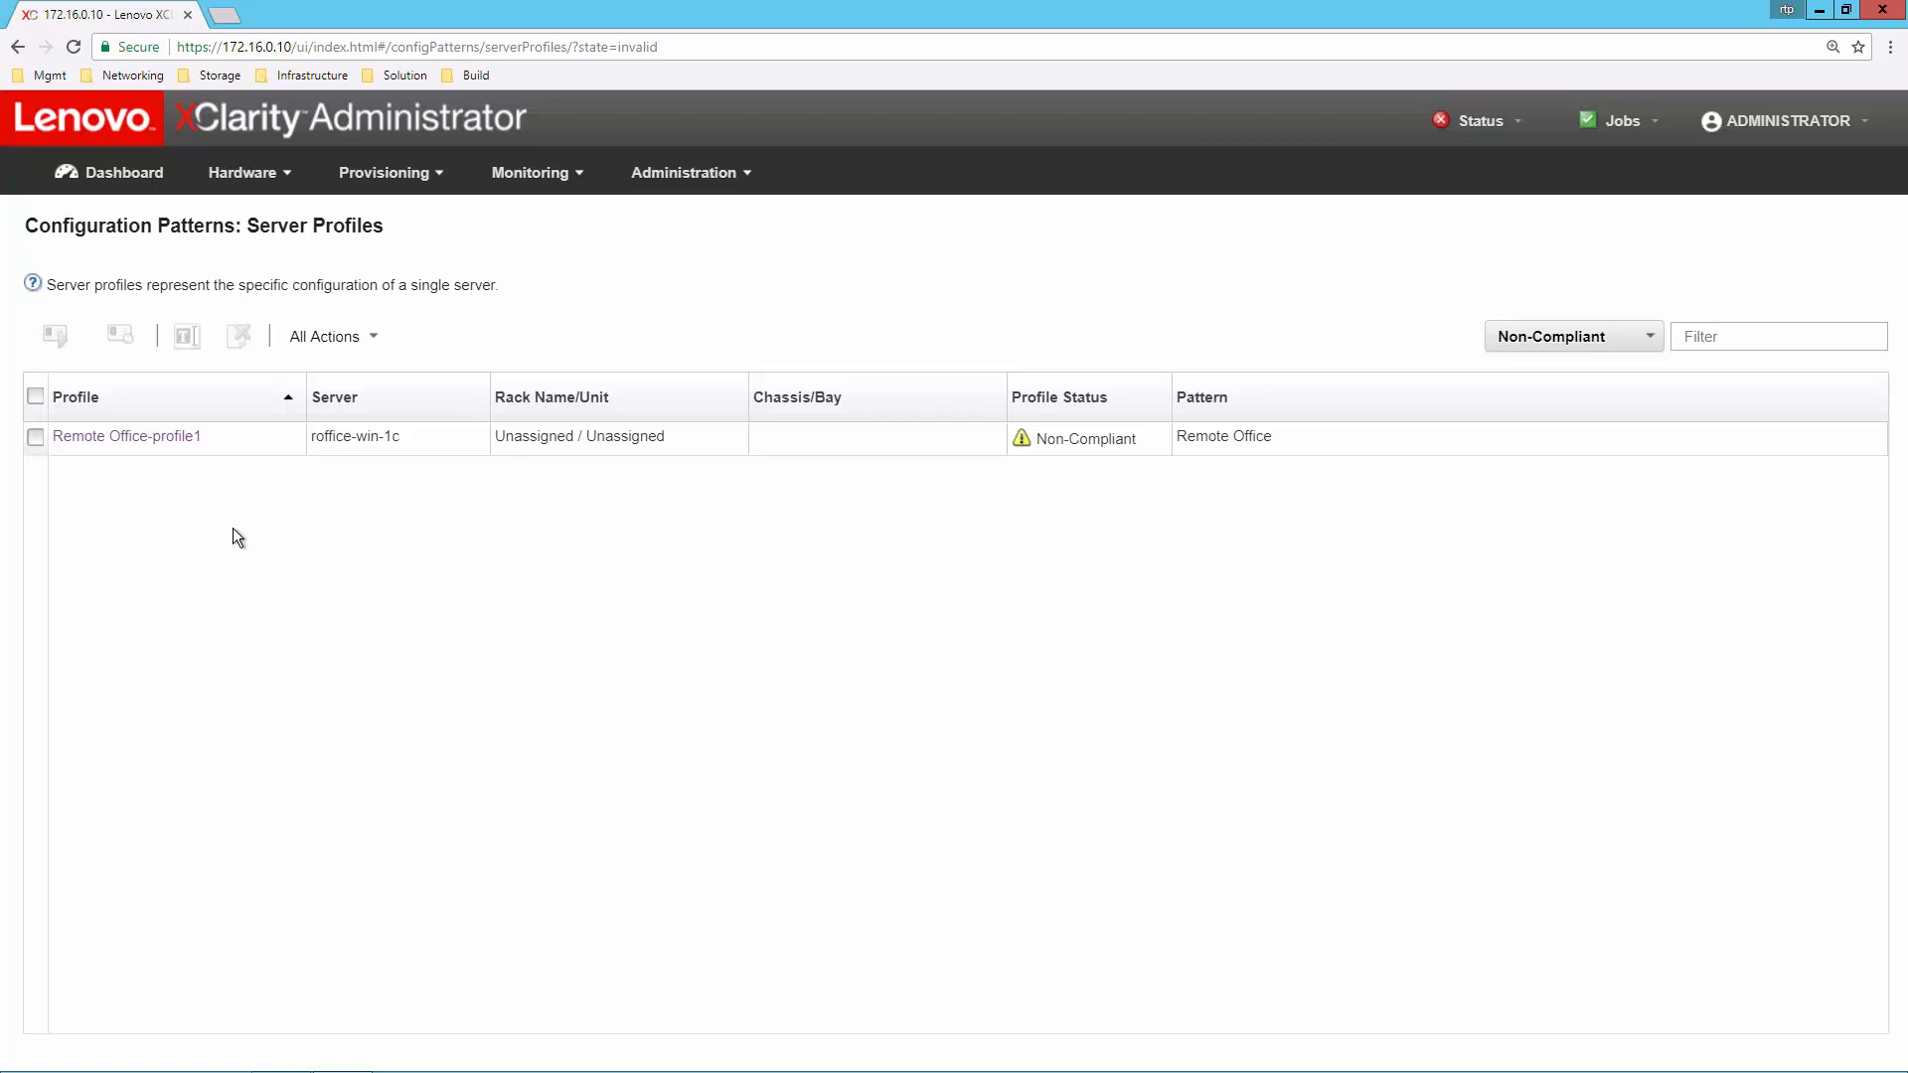
pyautogui.click(170, 439)
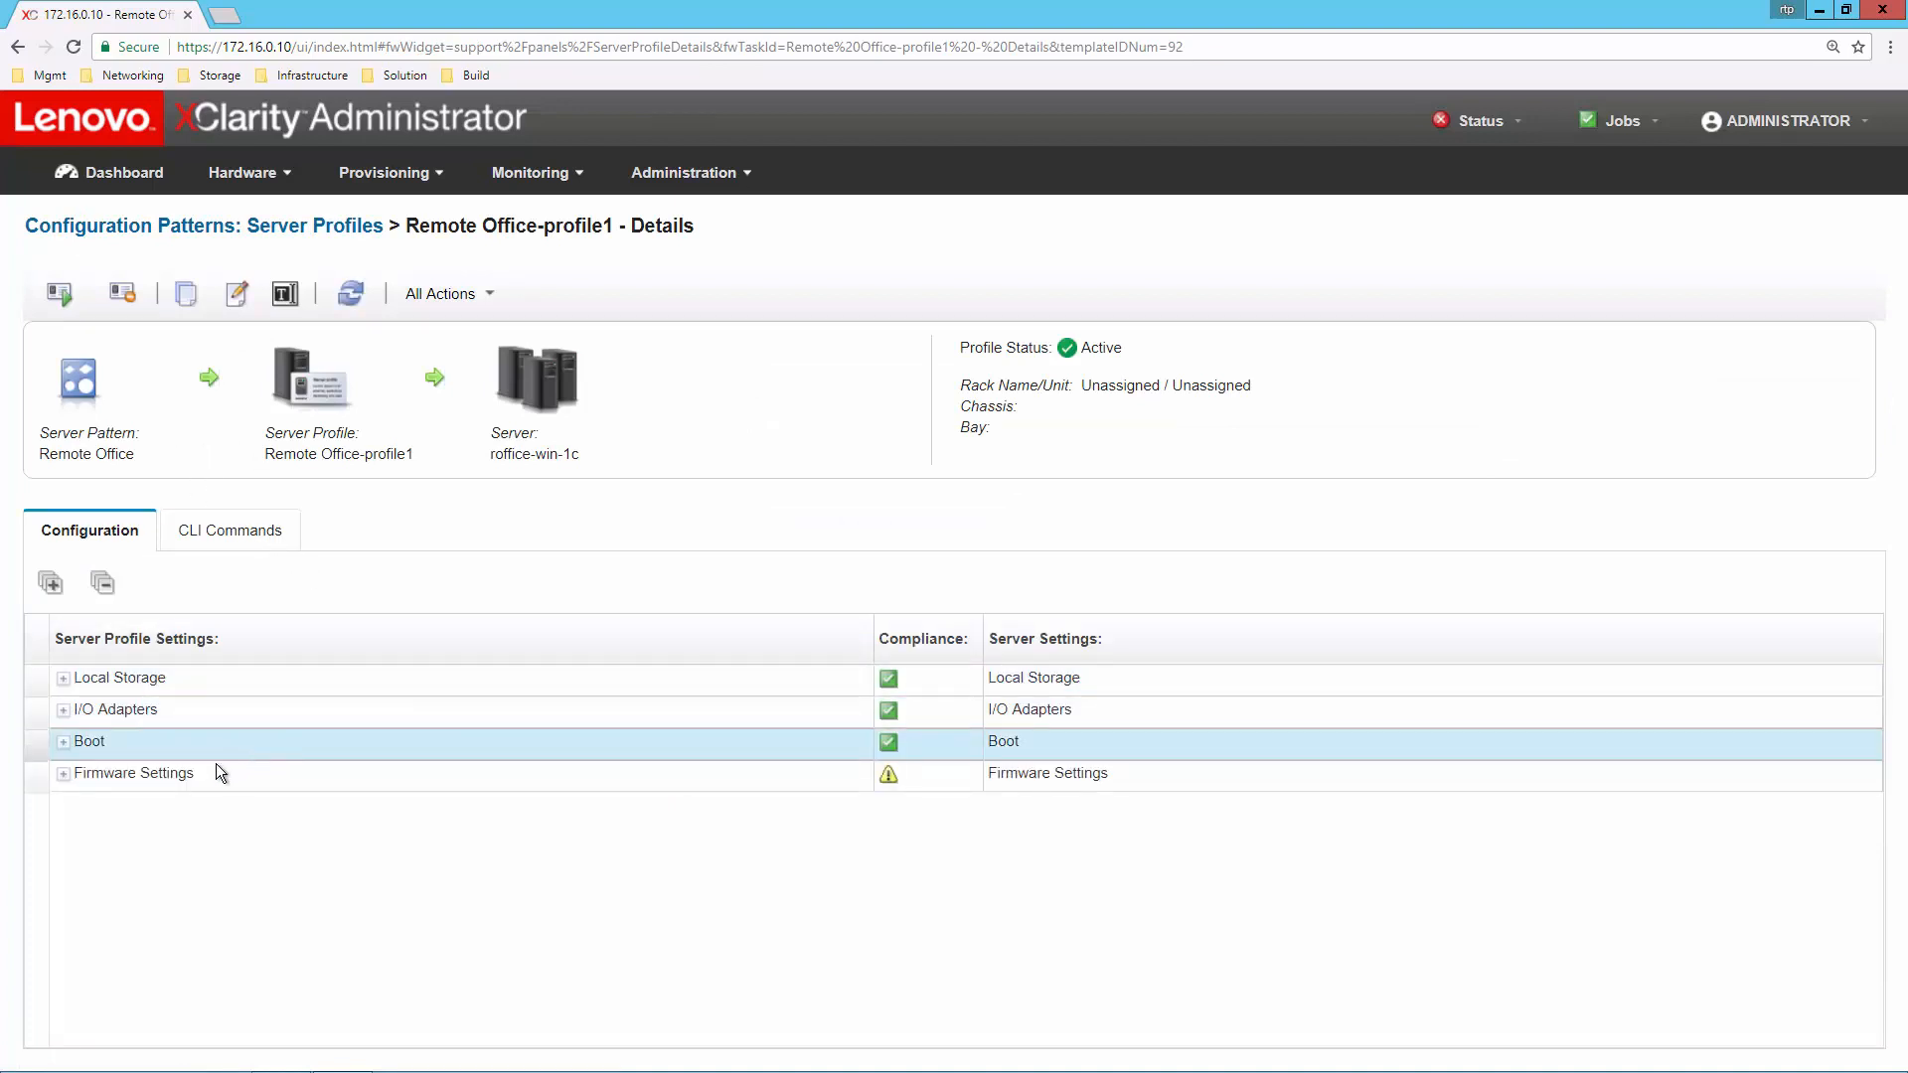
# - Expand the profile's firmware settings down to the USB Configuration under Extended UEFI, Devices and I/O Ports, to examine setting compliance
pyautogui.click(62, 776)
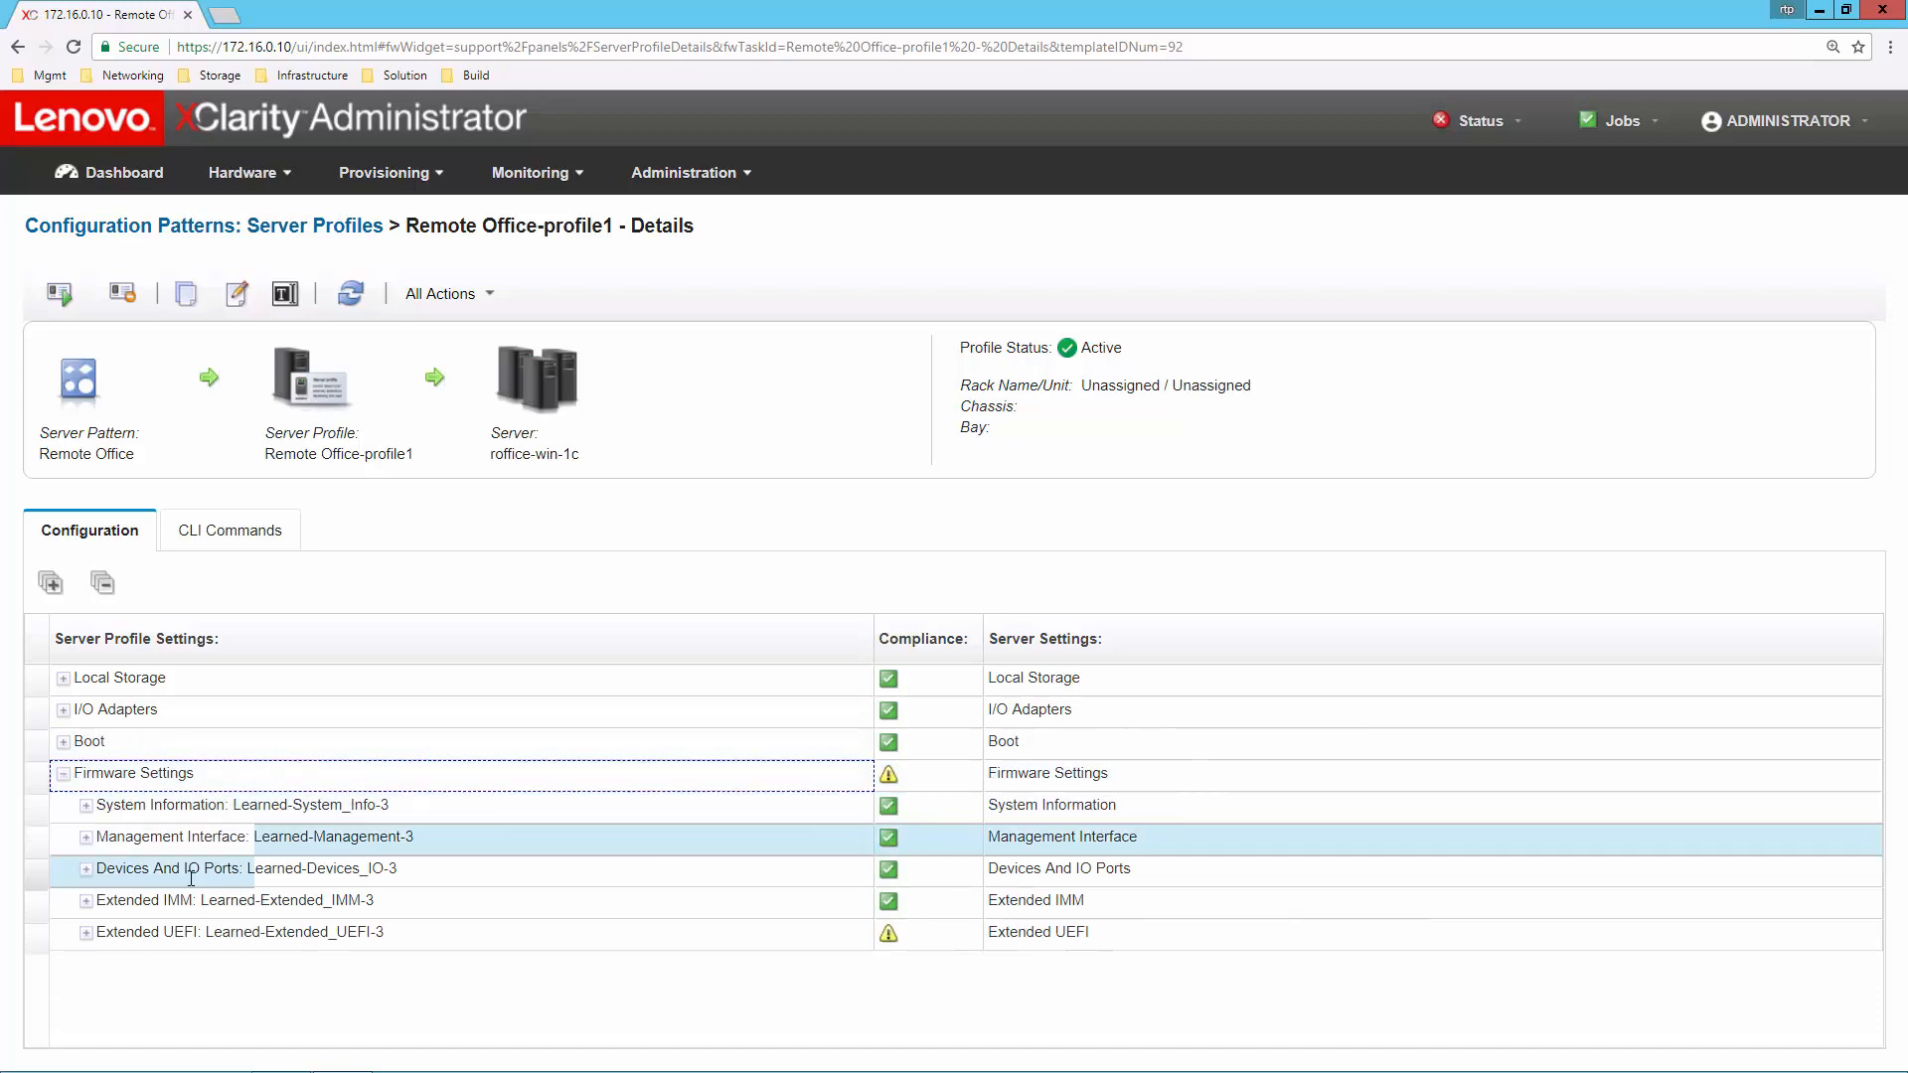
pyautogui.click(87, 935)
pyautogui.scroll(-5, 510, 894)
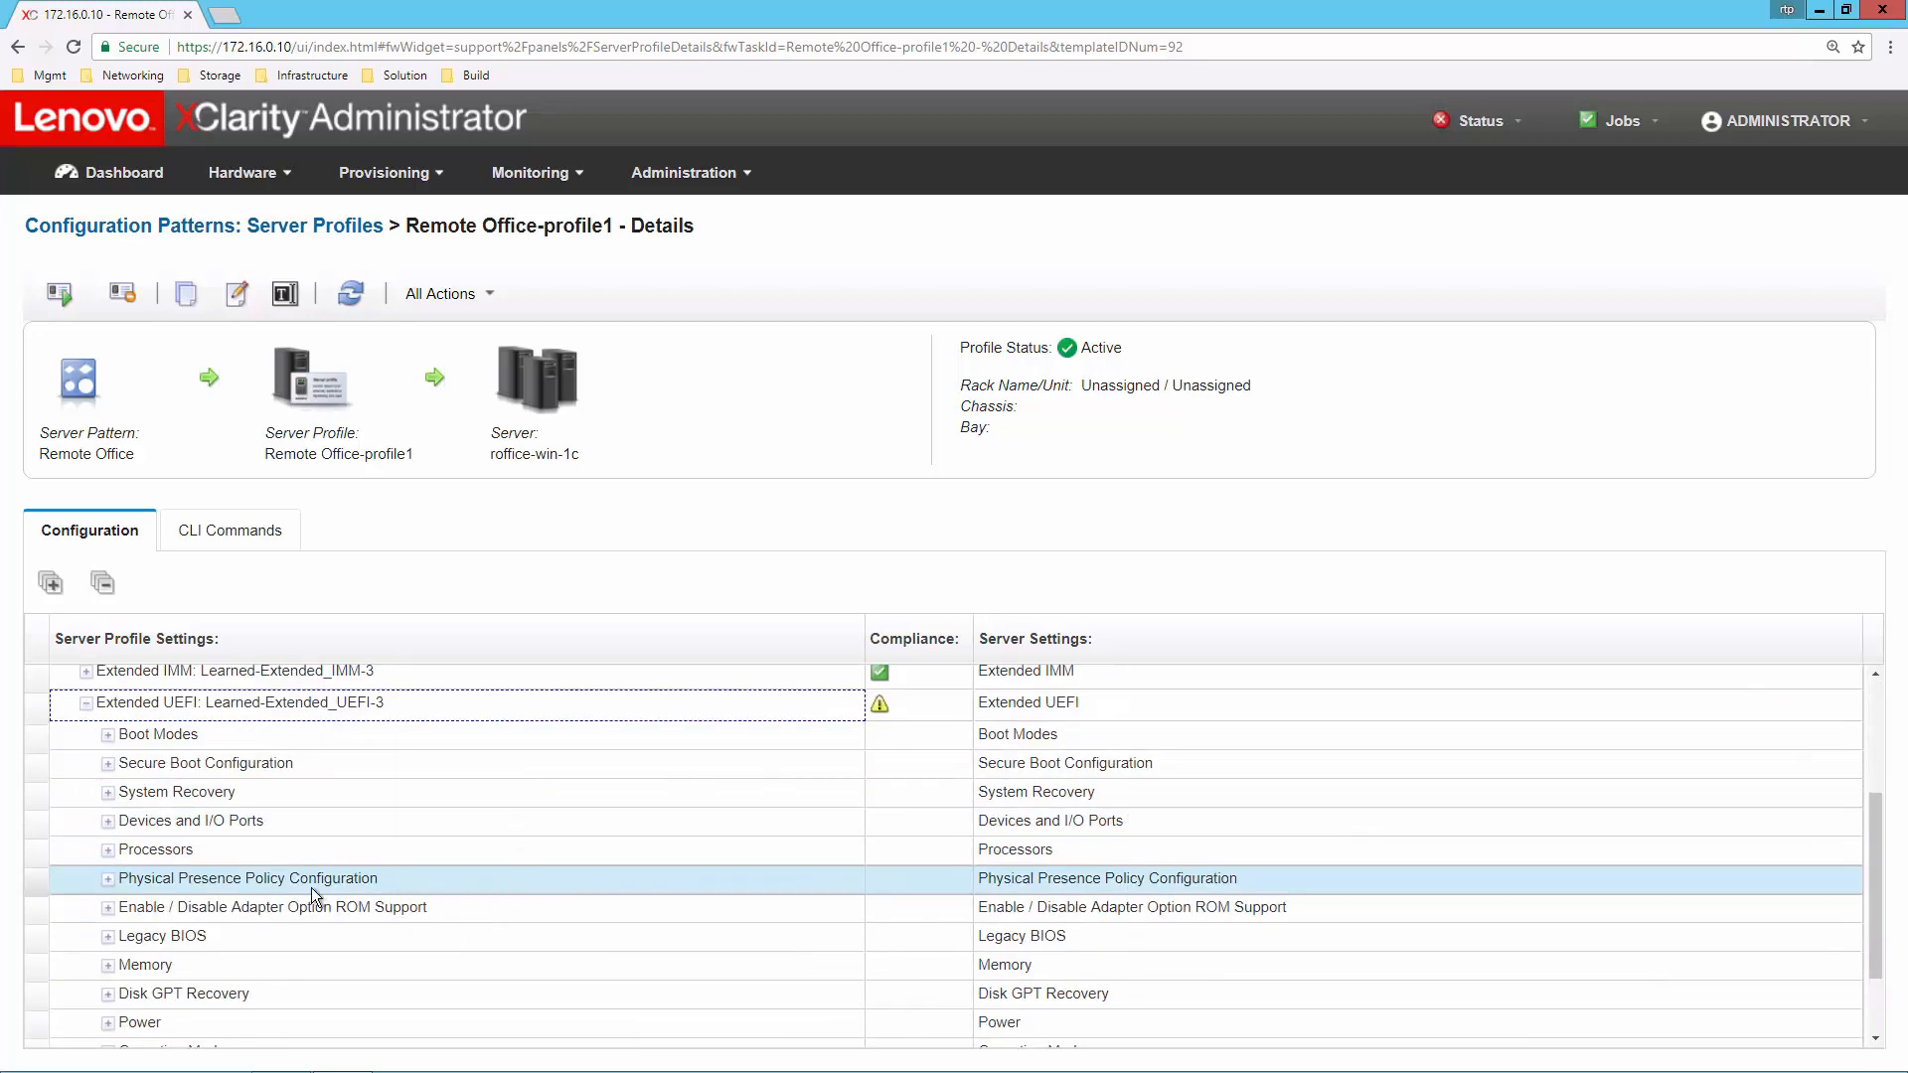
pyautogui.click(107, 821)
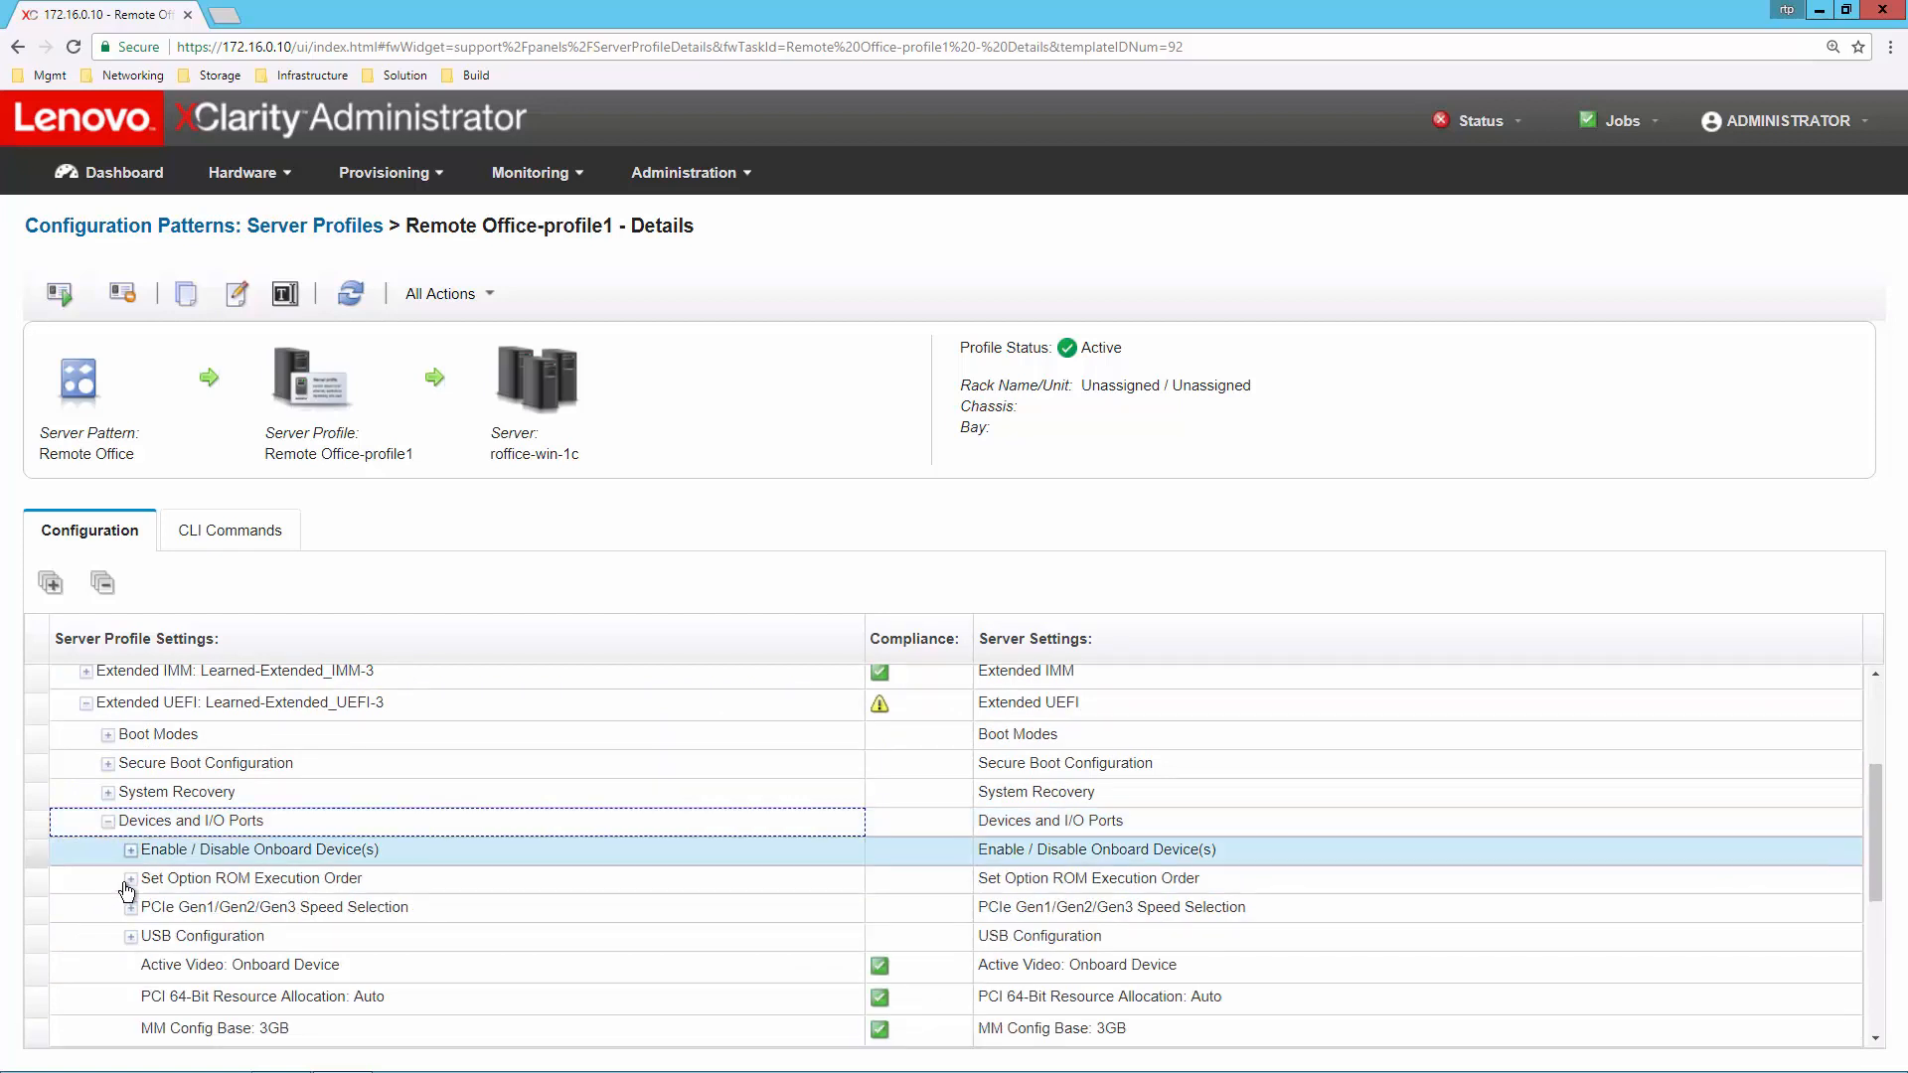
pyautogui.click(131, 937)
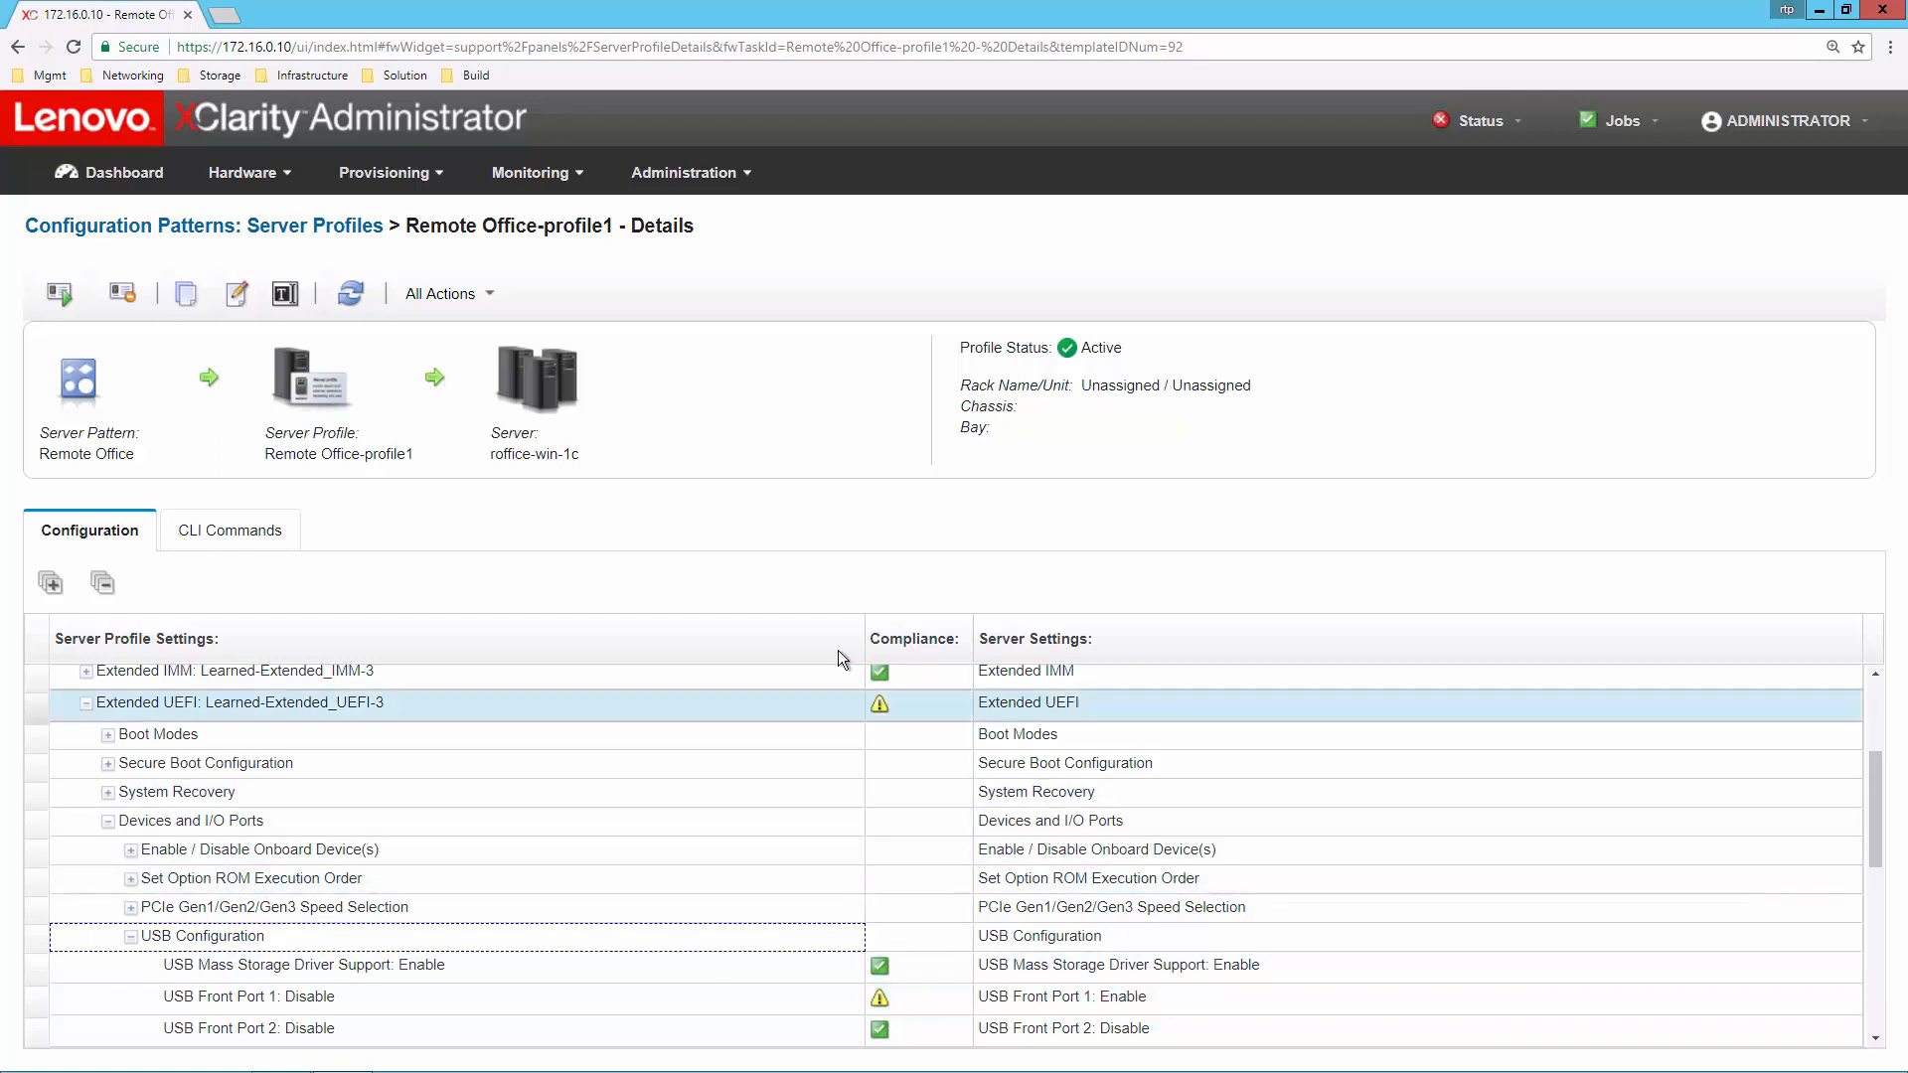
# - Return to the dashboard and open the page for managing operating system images
pyautogui.click(156, 184)
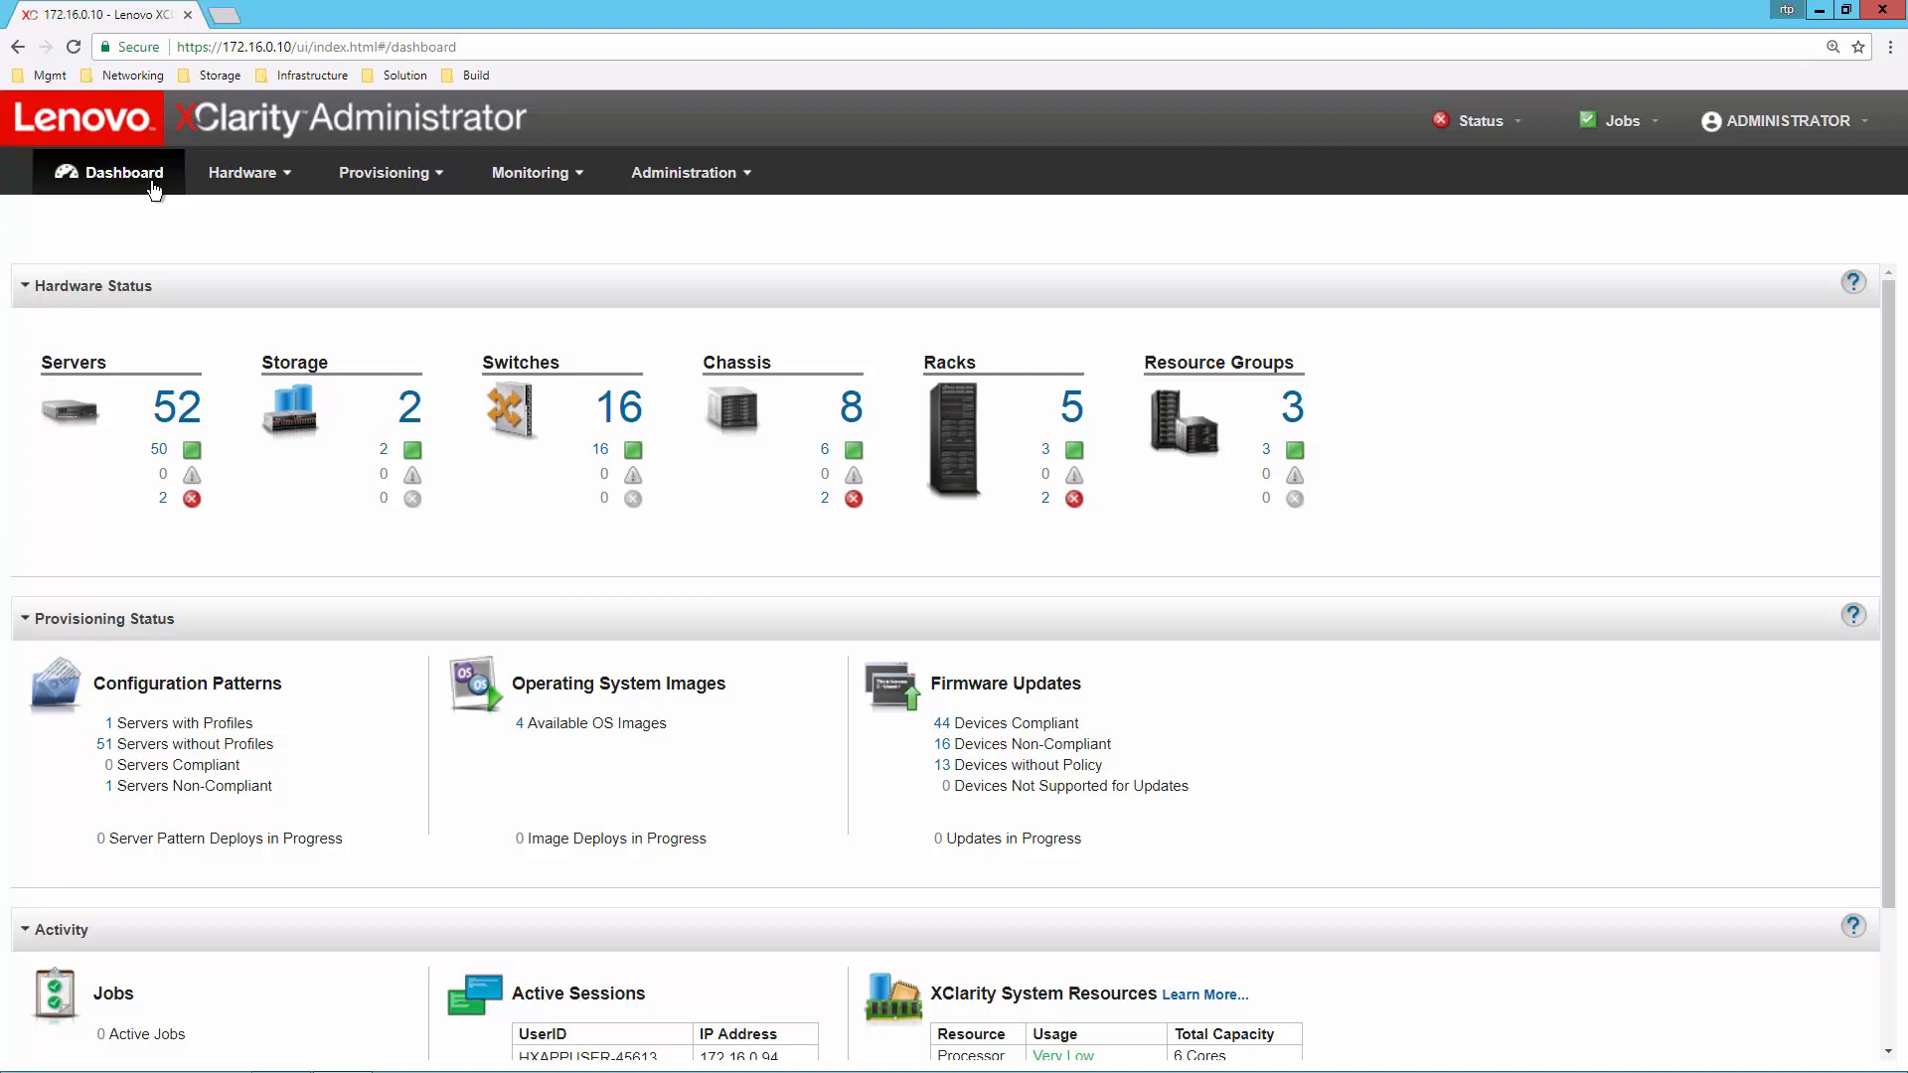
pyautogui.click(431, 181)
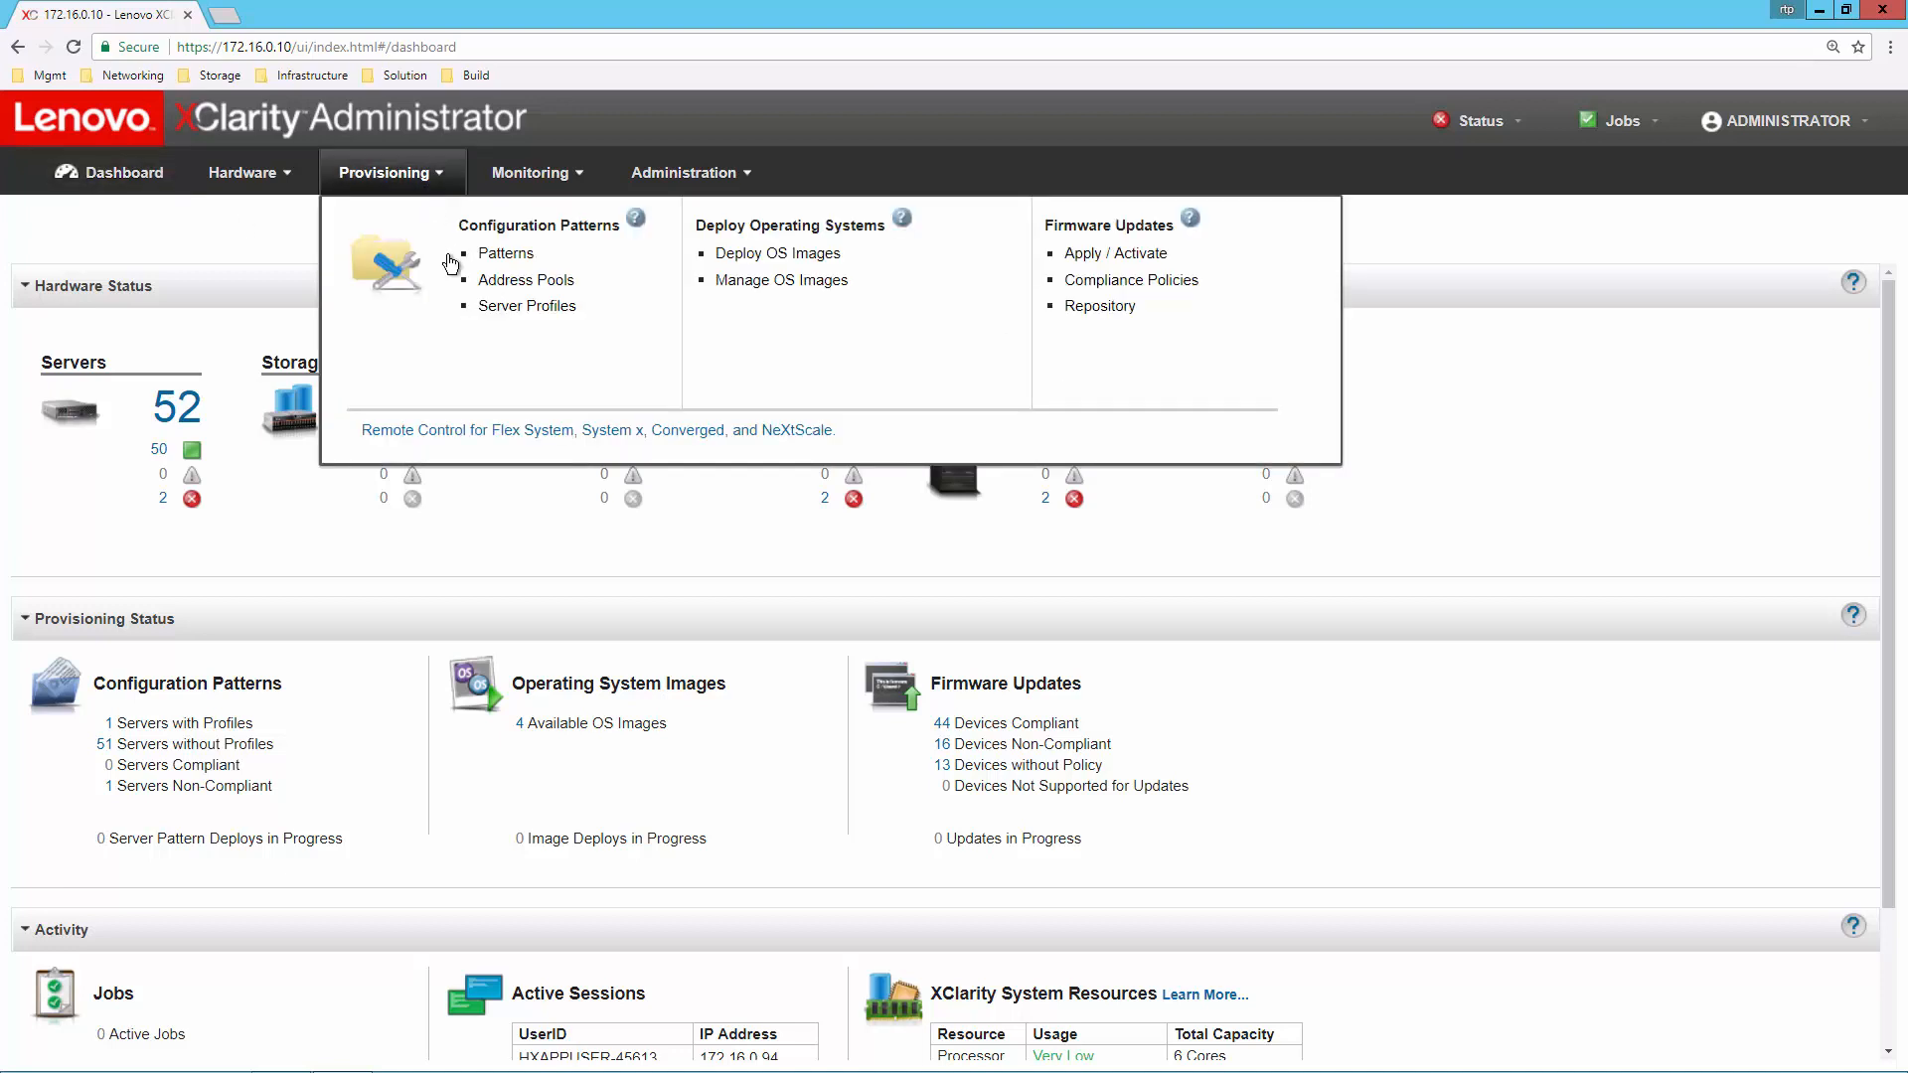
pyautogui.click(778, 282)
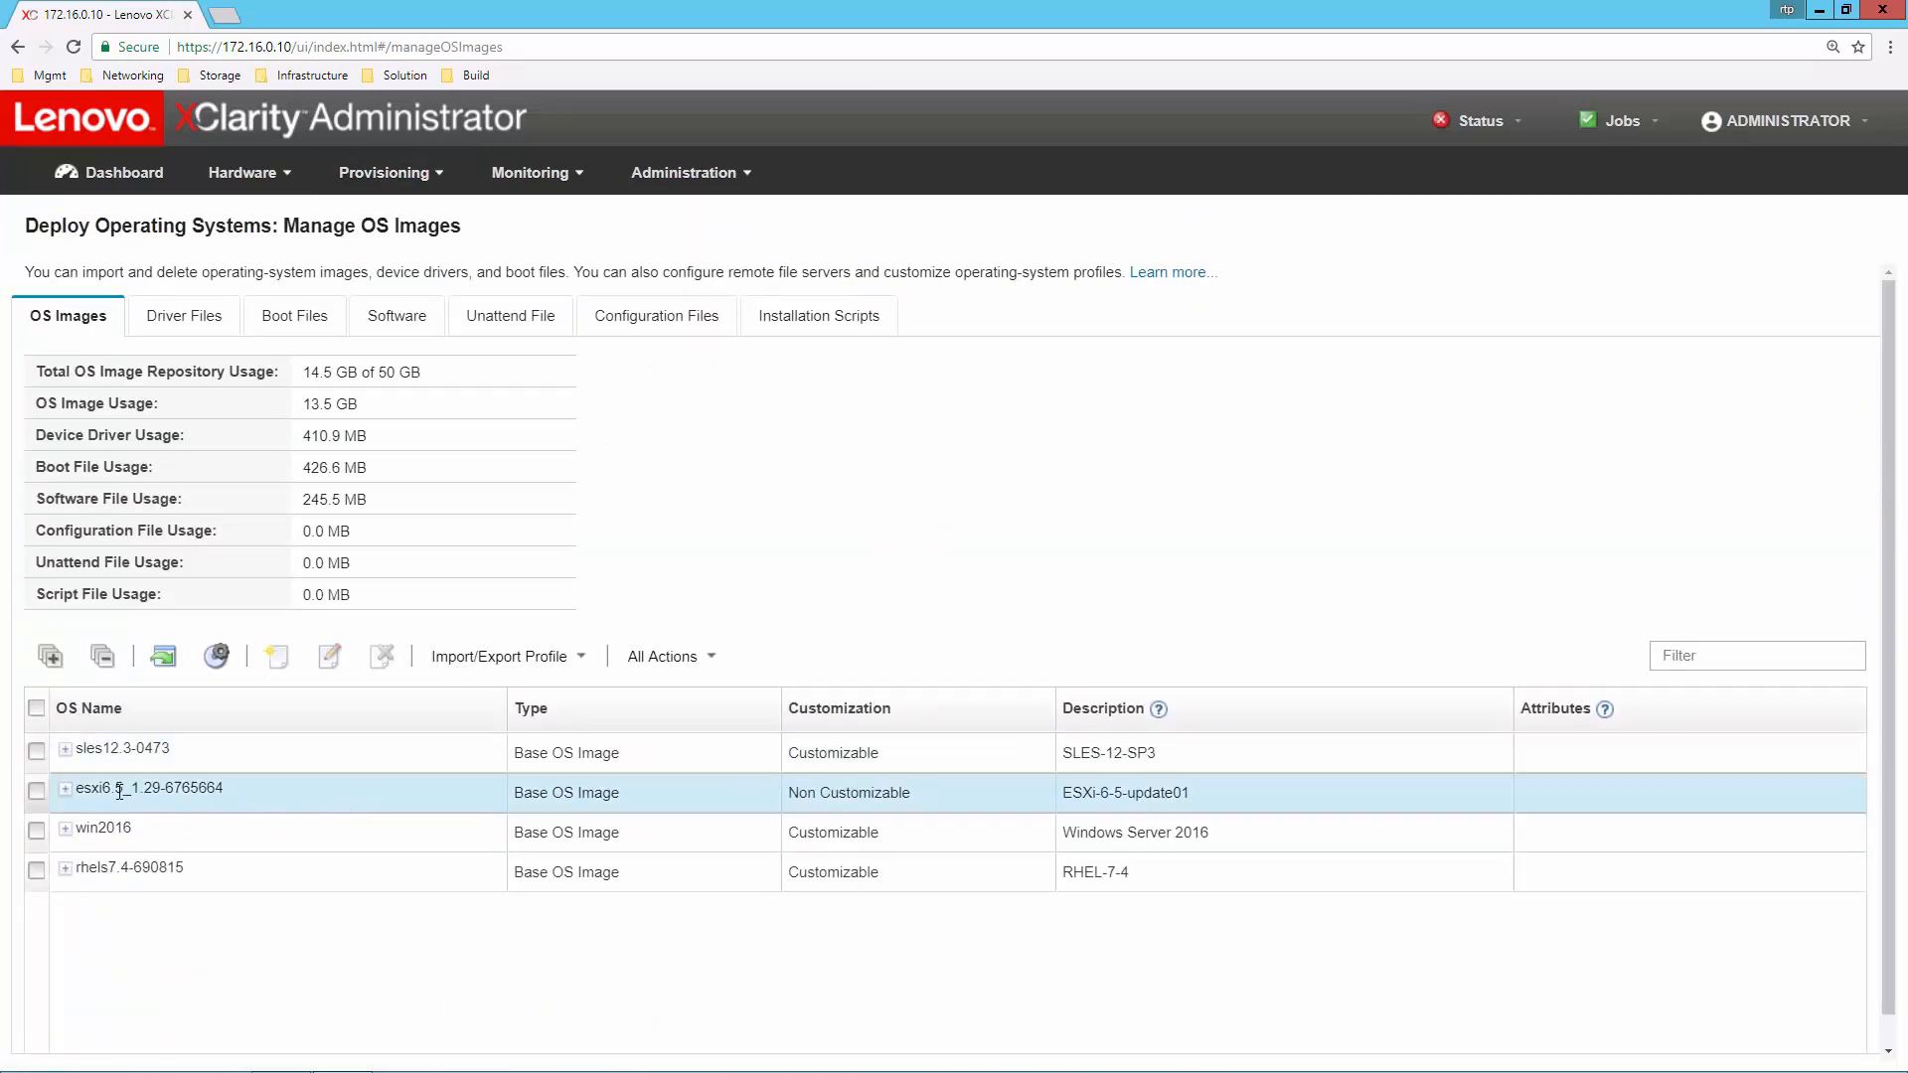
# - Expand the win2016 image and open its customized profile Custom-Windows-with-software for editing
pyautogui.click(66, 830)
pyautogui.scroll(-1, 449, 838)
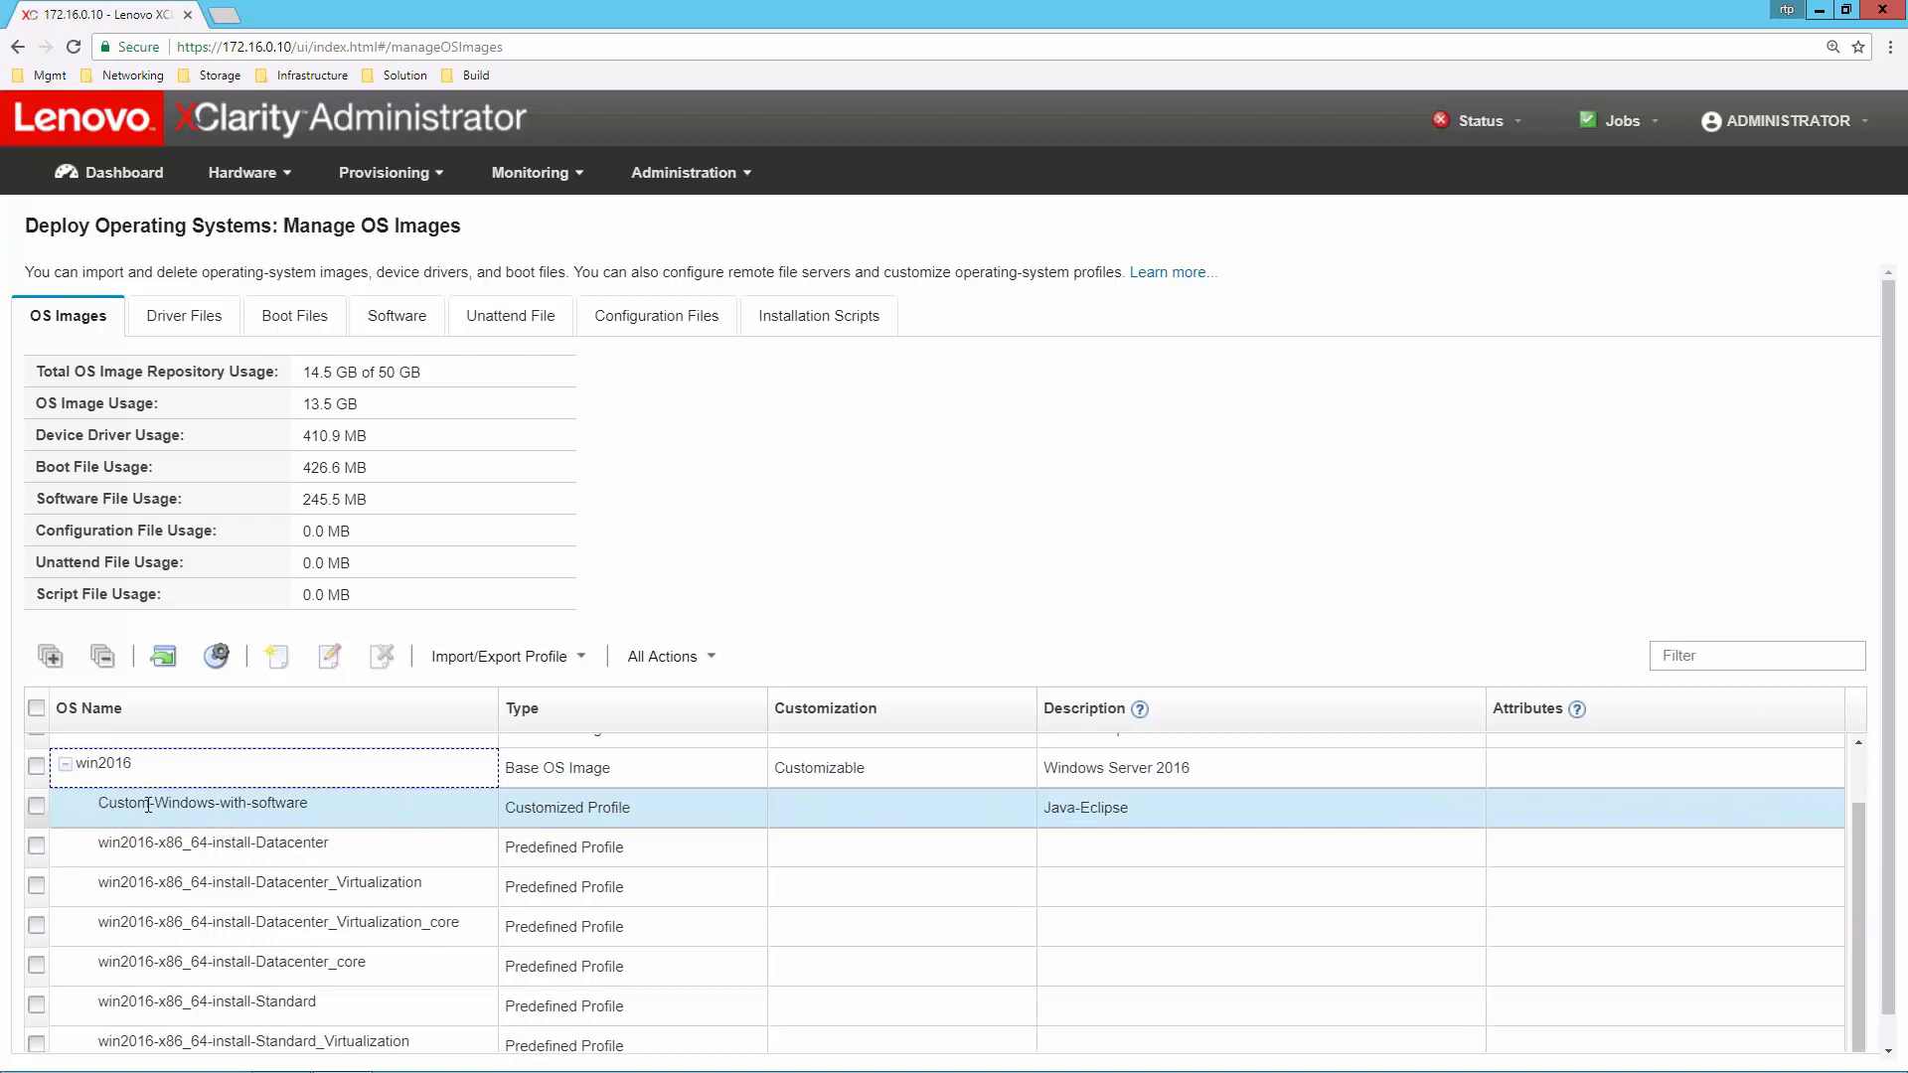
pyautogui.click(36, 805)
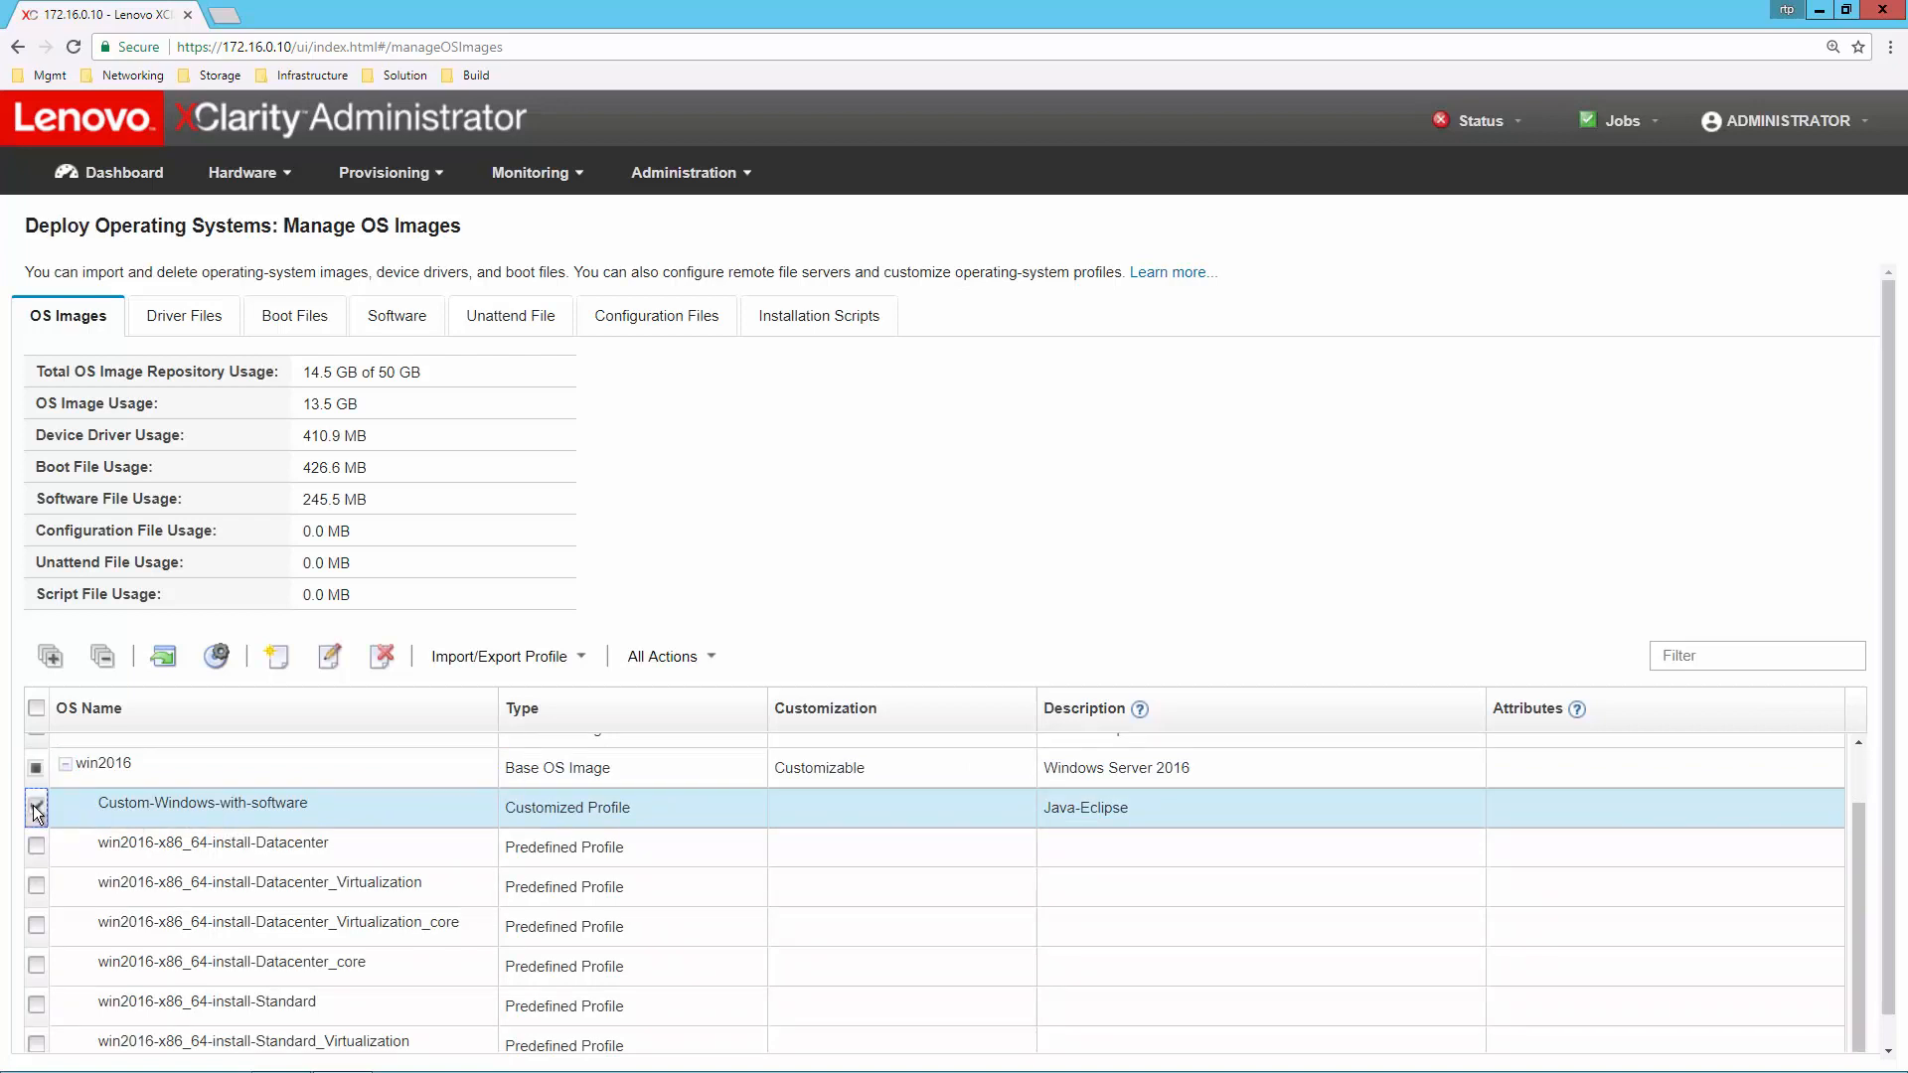
pyautogui.click(332, 660)
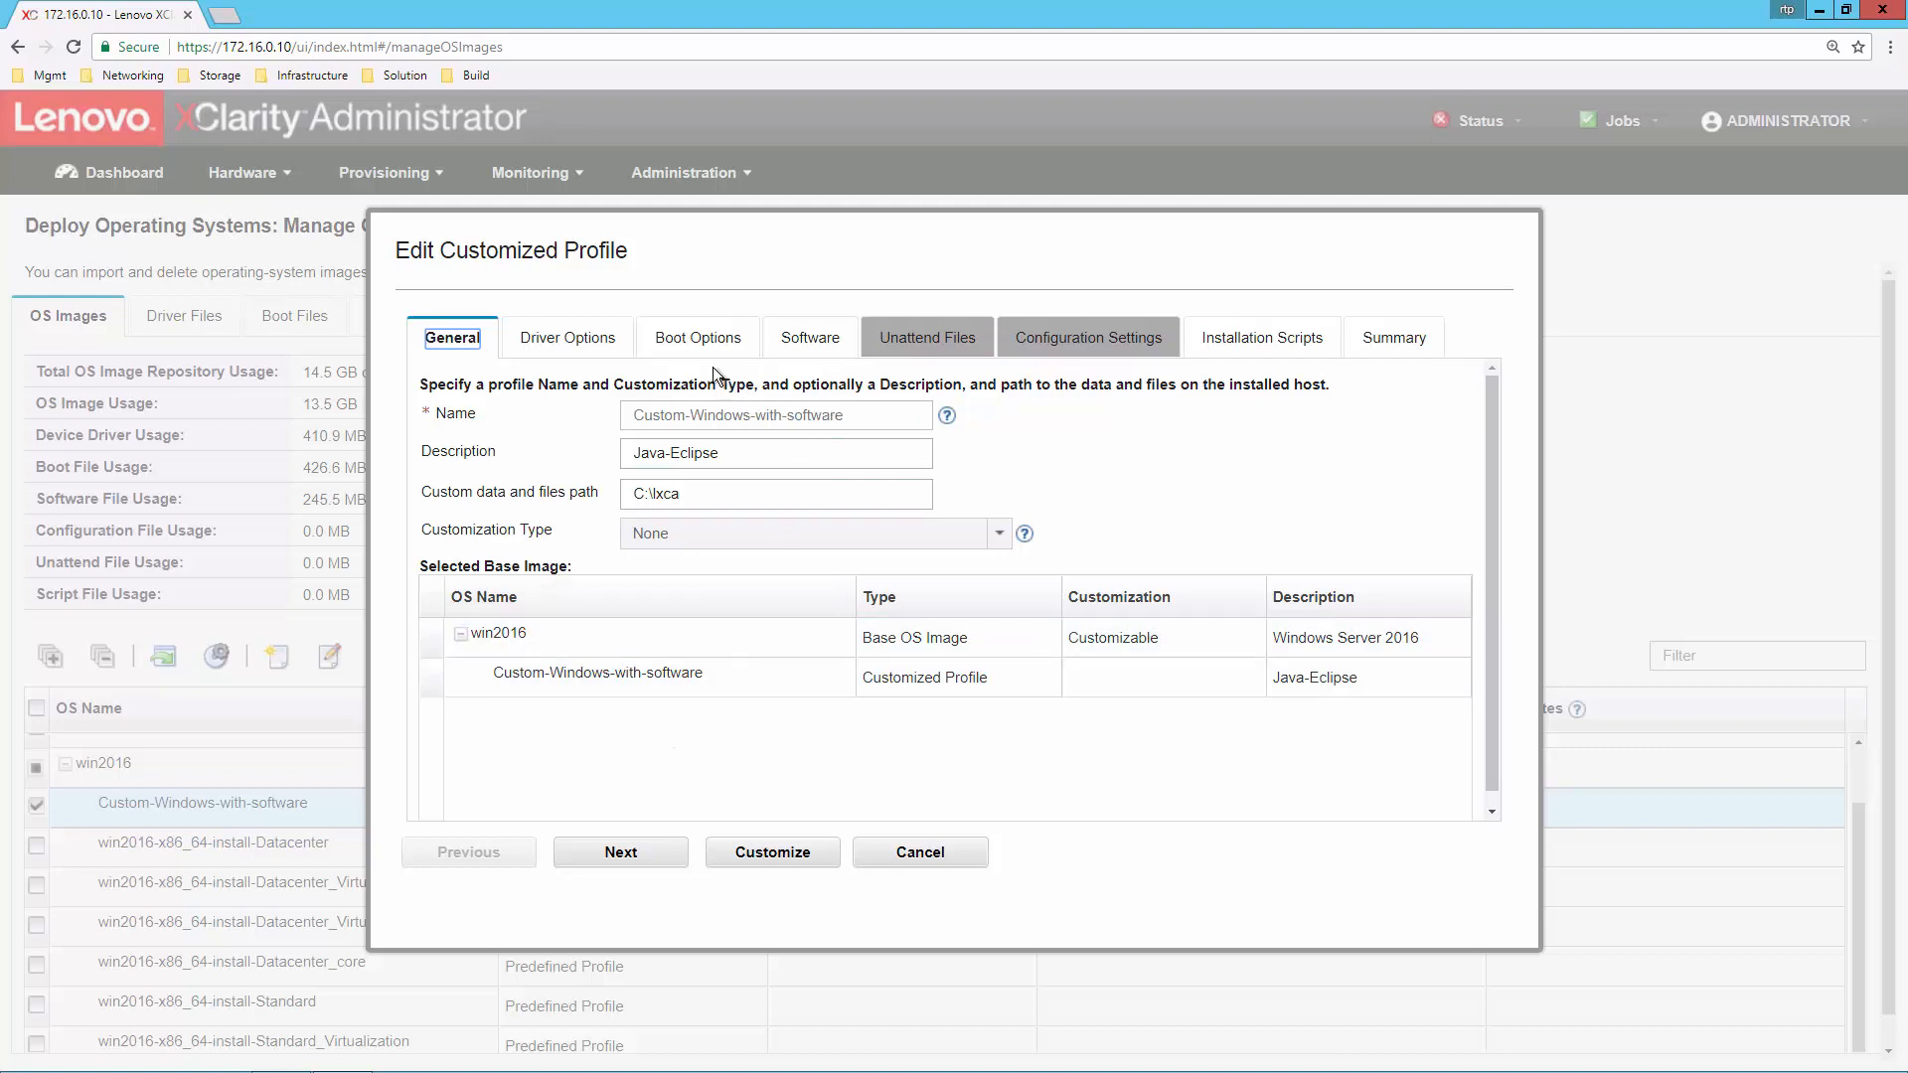
# - Examine the profile's driver, software and installation script selections, and close it without saving changes
pyautogui.click(579, 340)
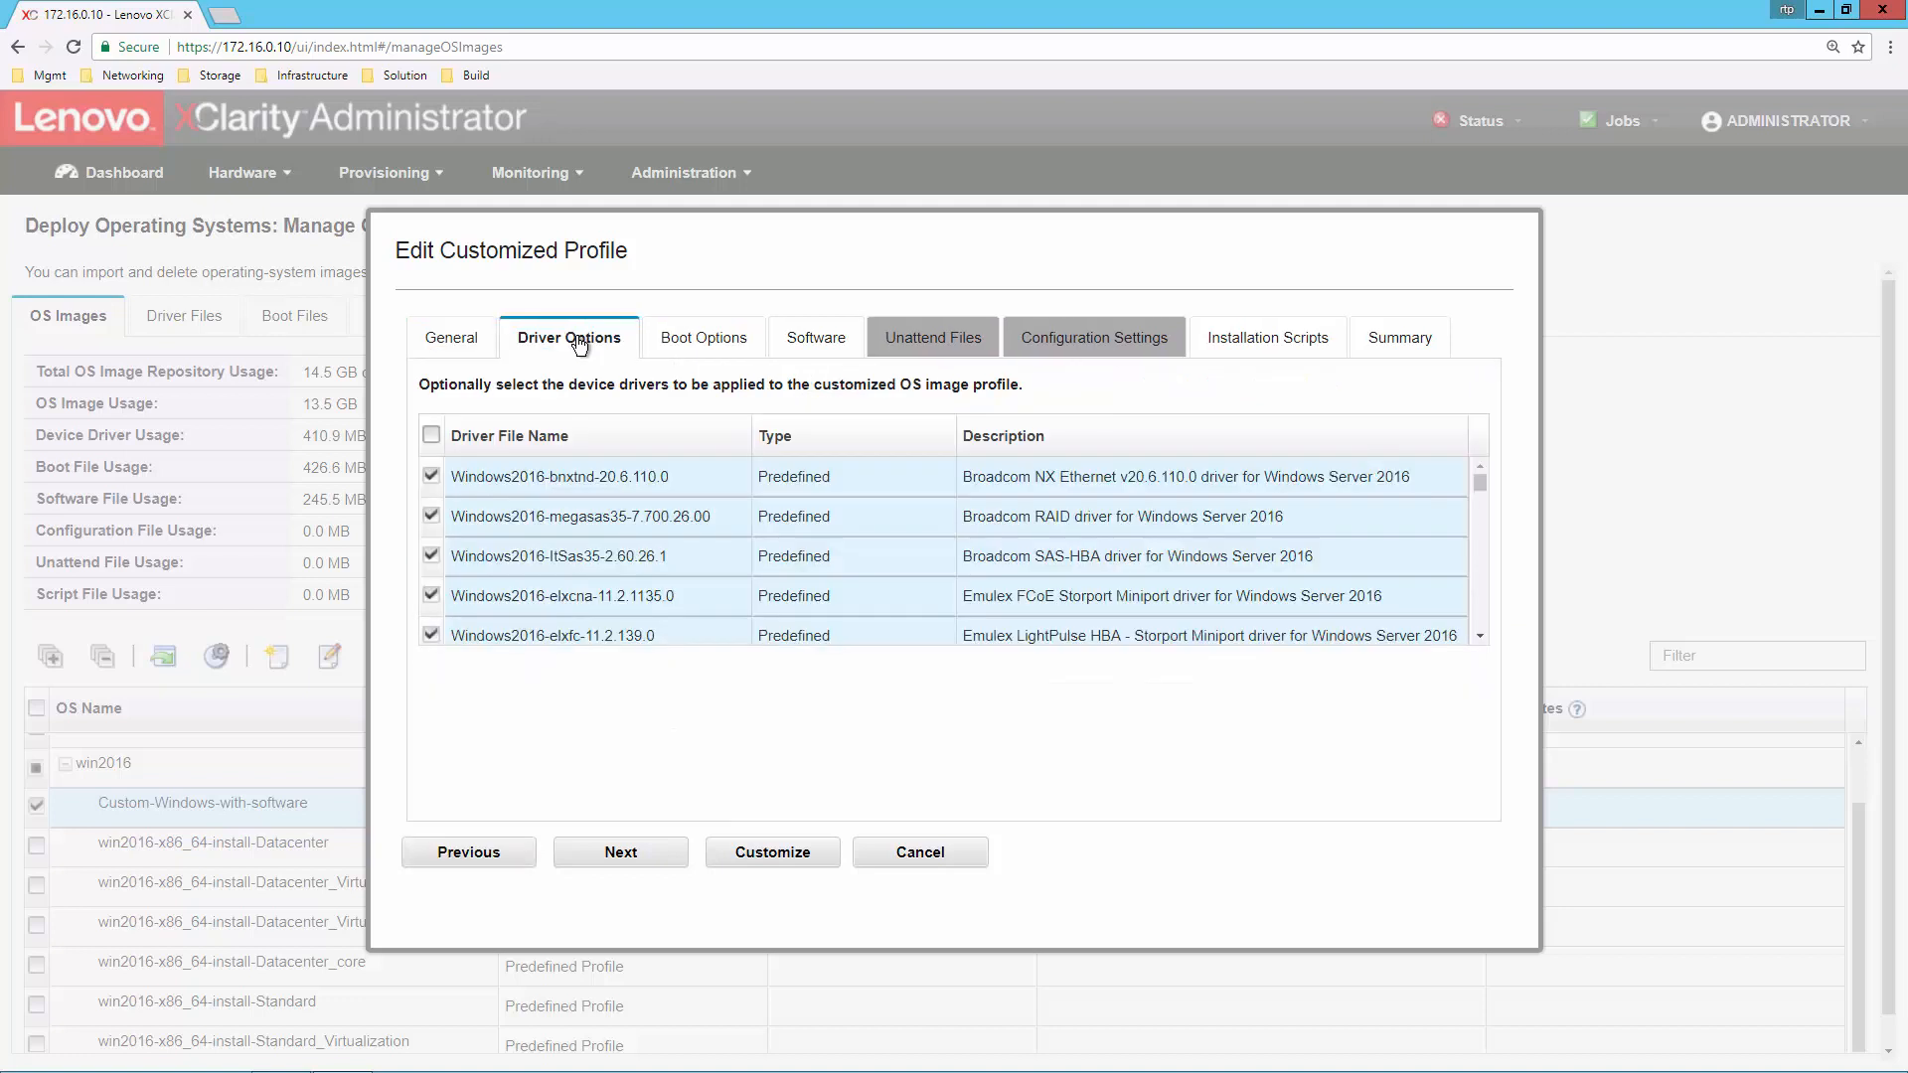
pyautogui.click(803, 349)
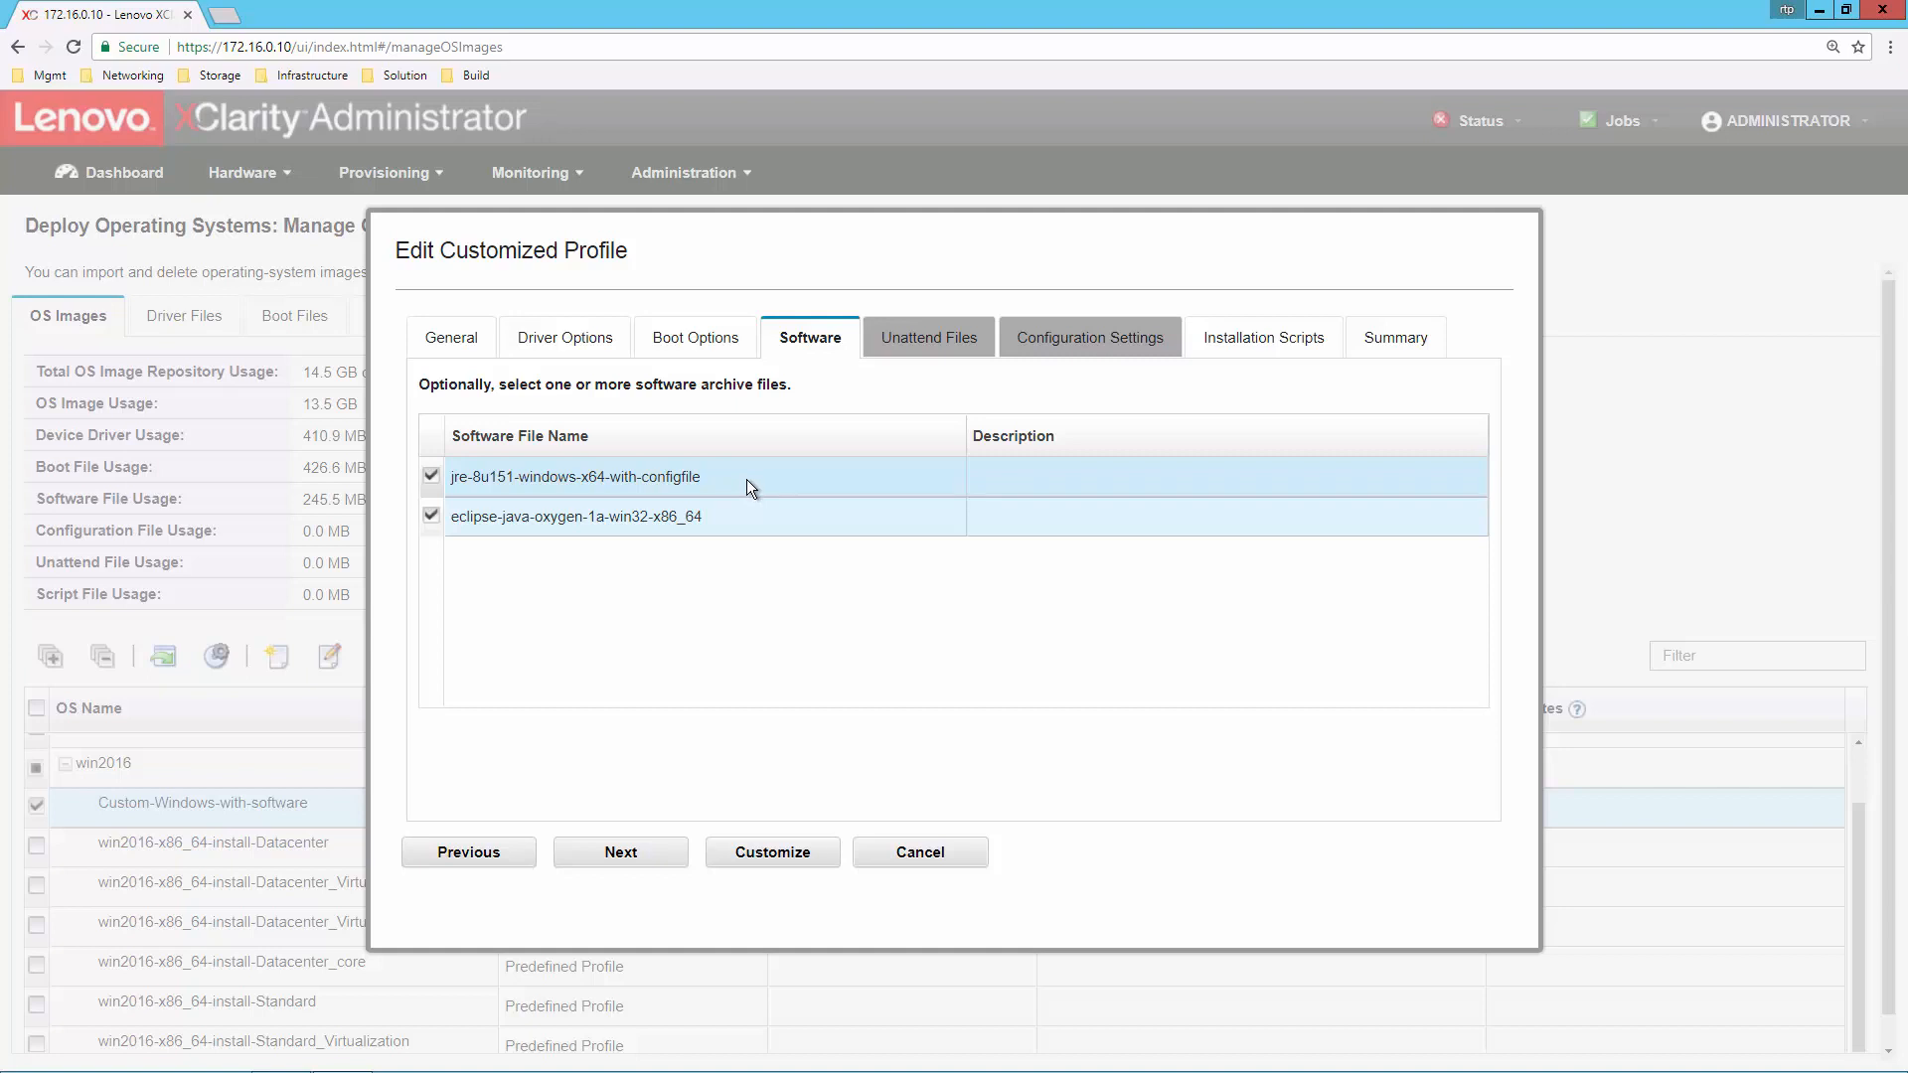
pyautogui.click(1223, 351)
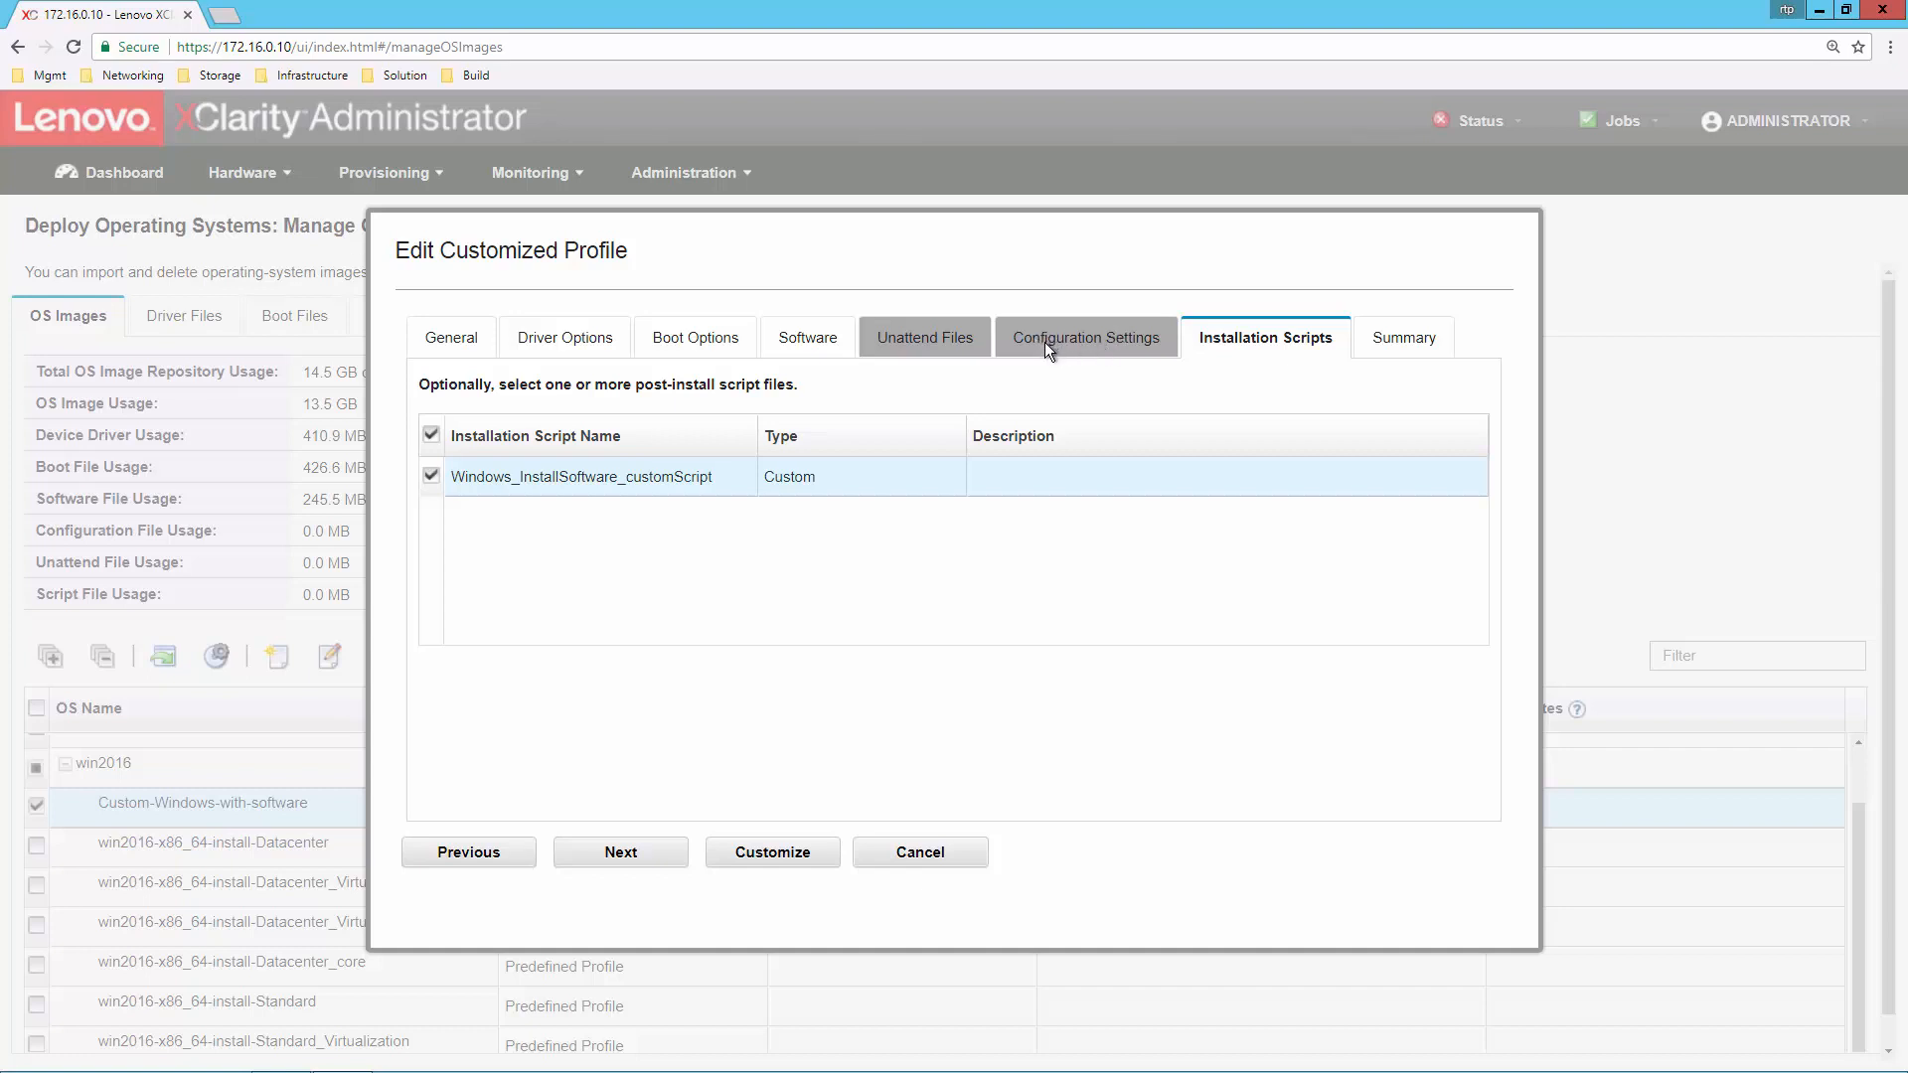
pyautogui.click(938, 866)
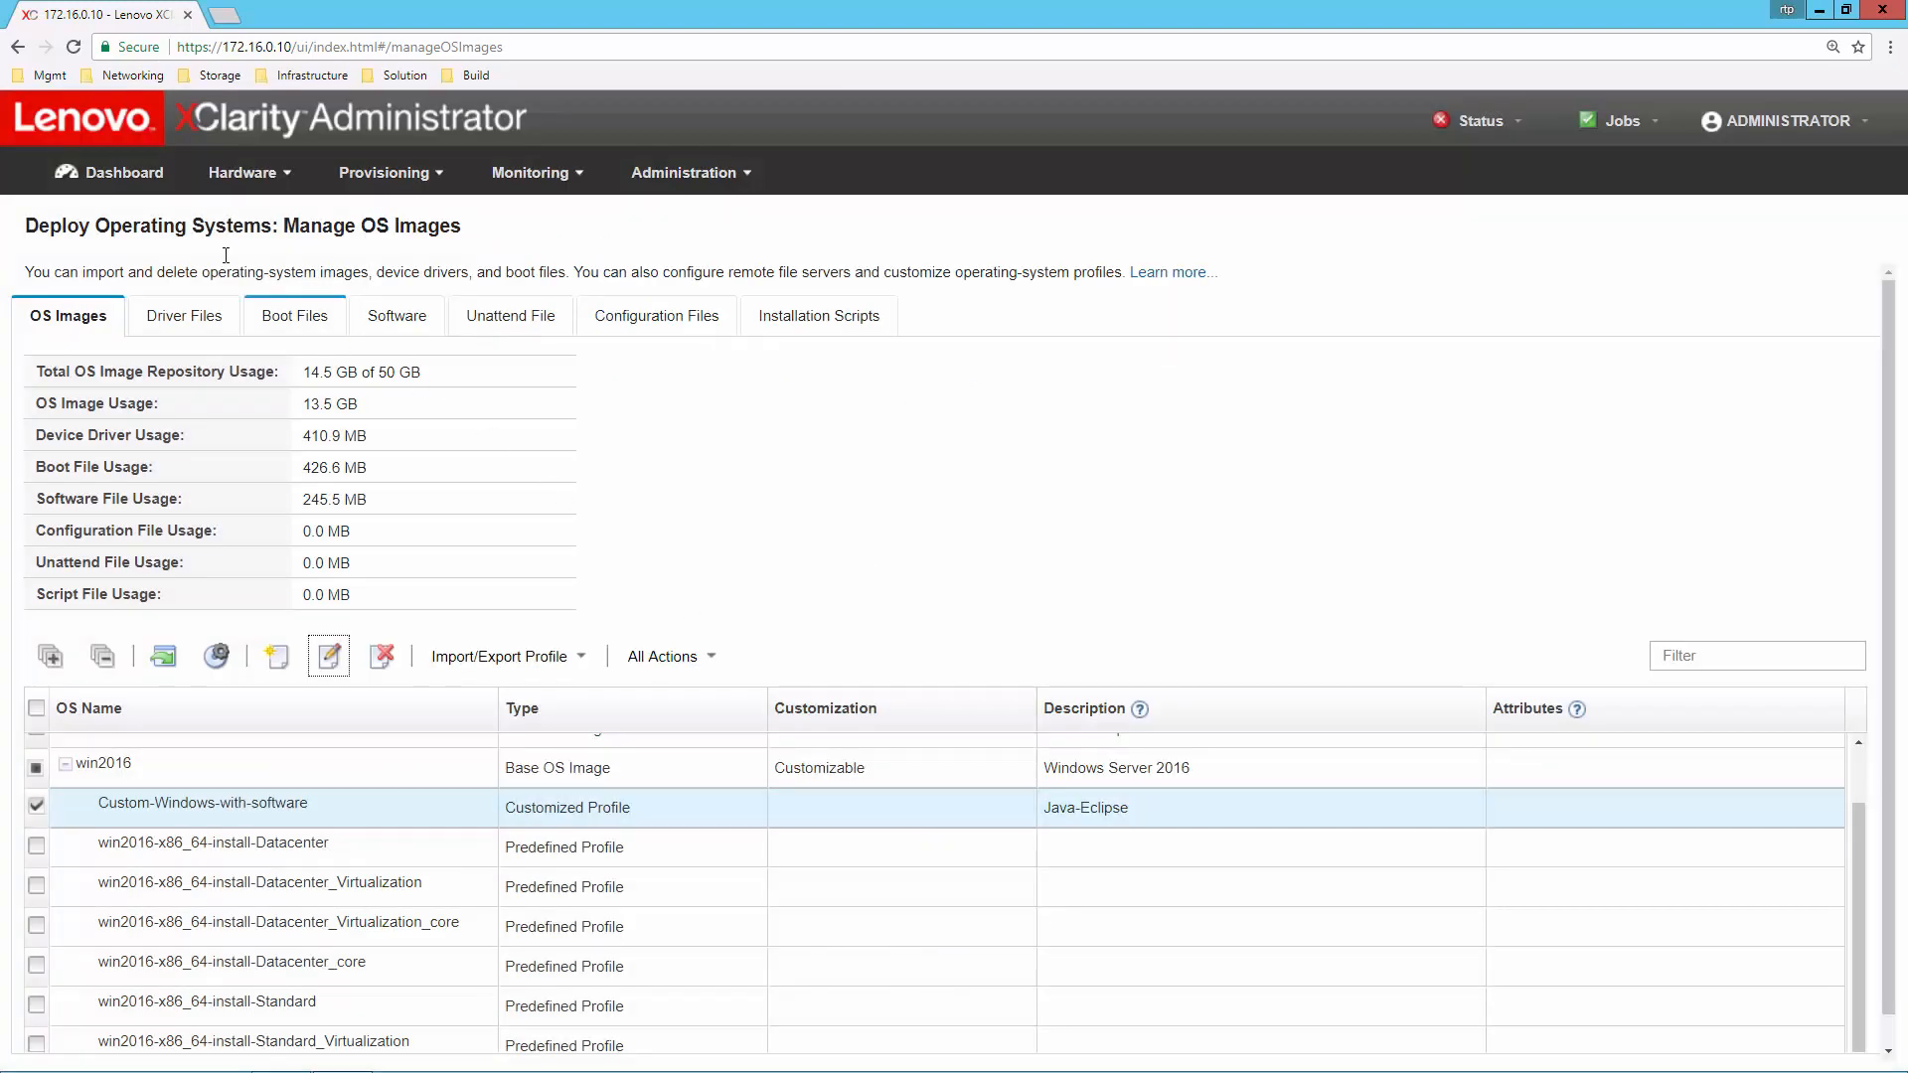
# - Return to the dashboard and go to the list of scheduled jobs under job monitoring
pyautogui.click(126, 175)
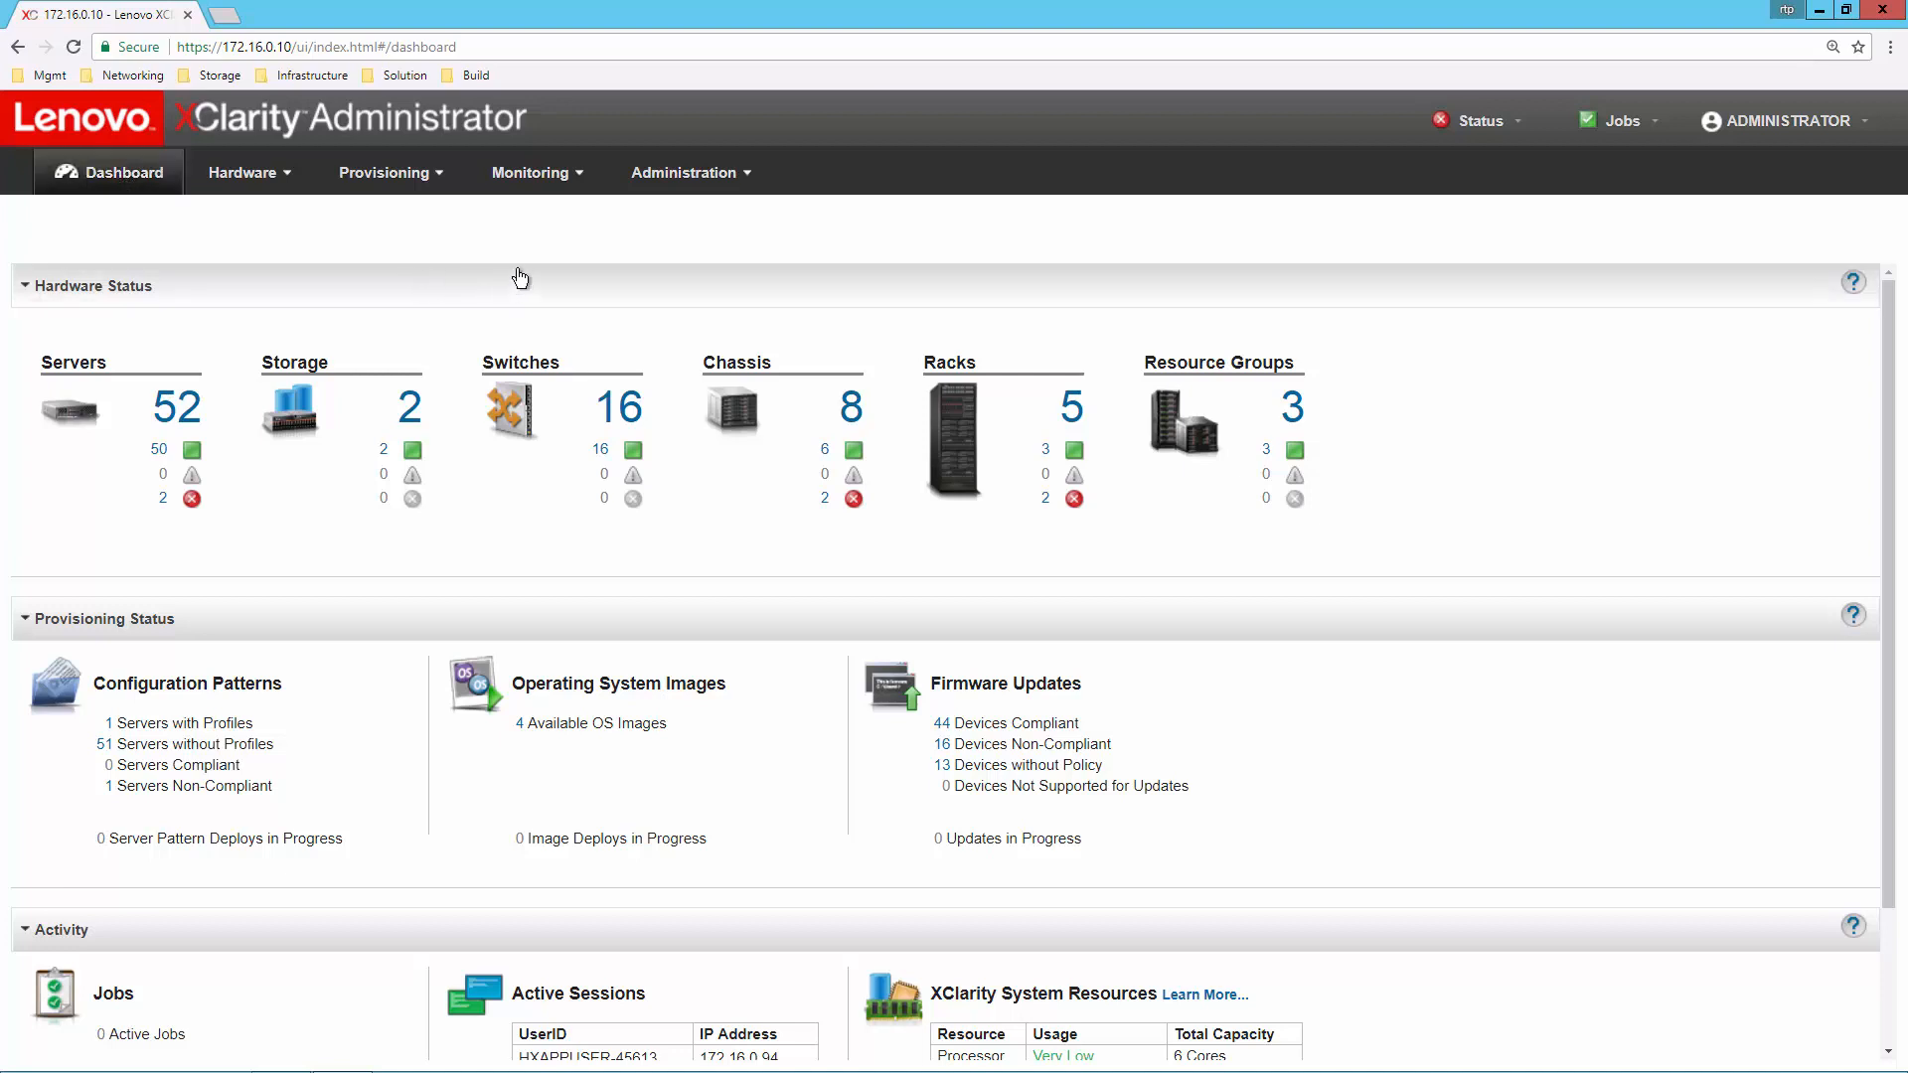
pyautogui.click(552, 177)
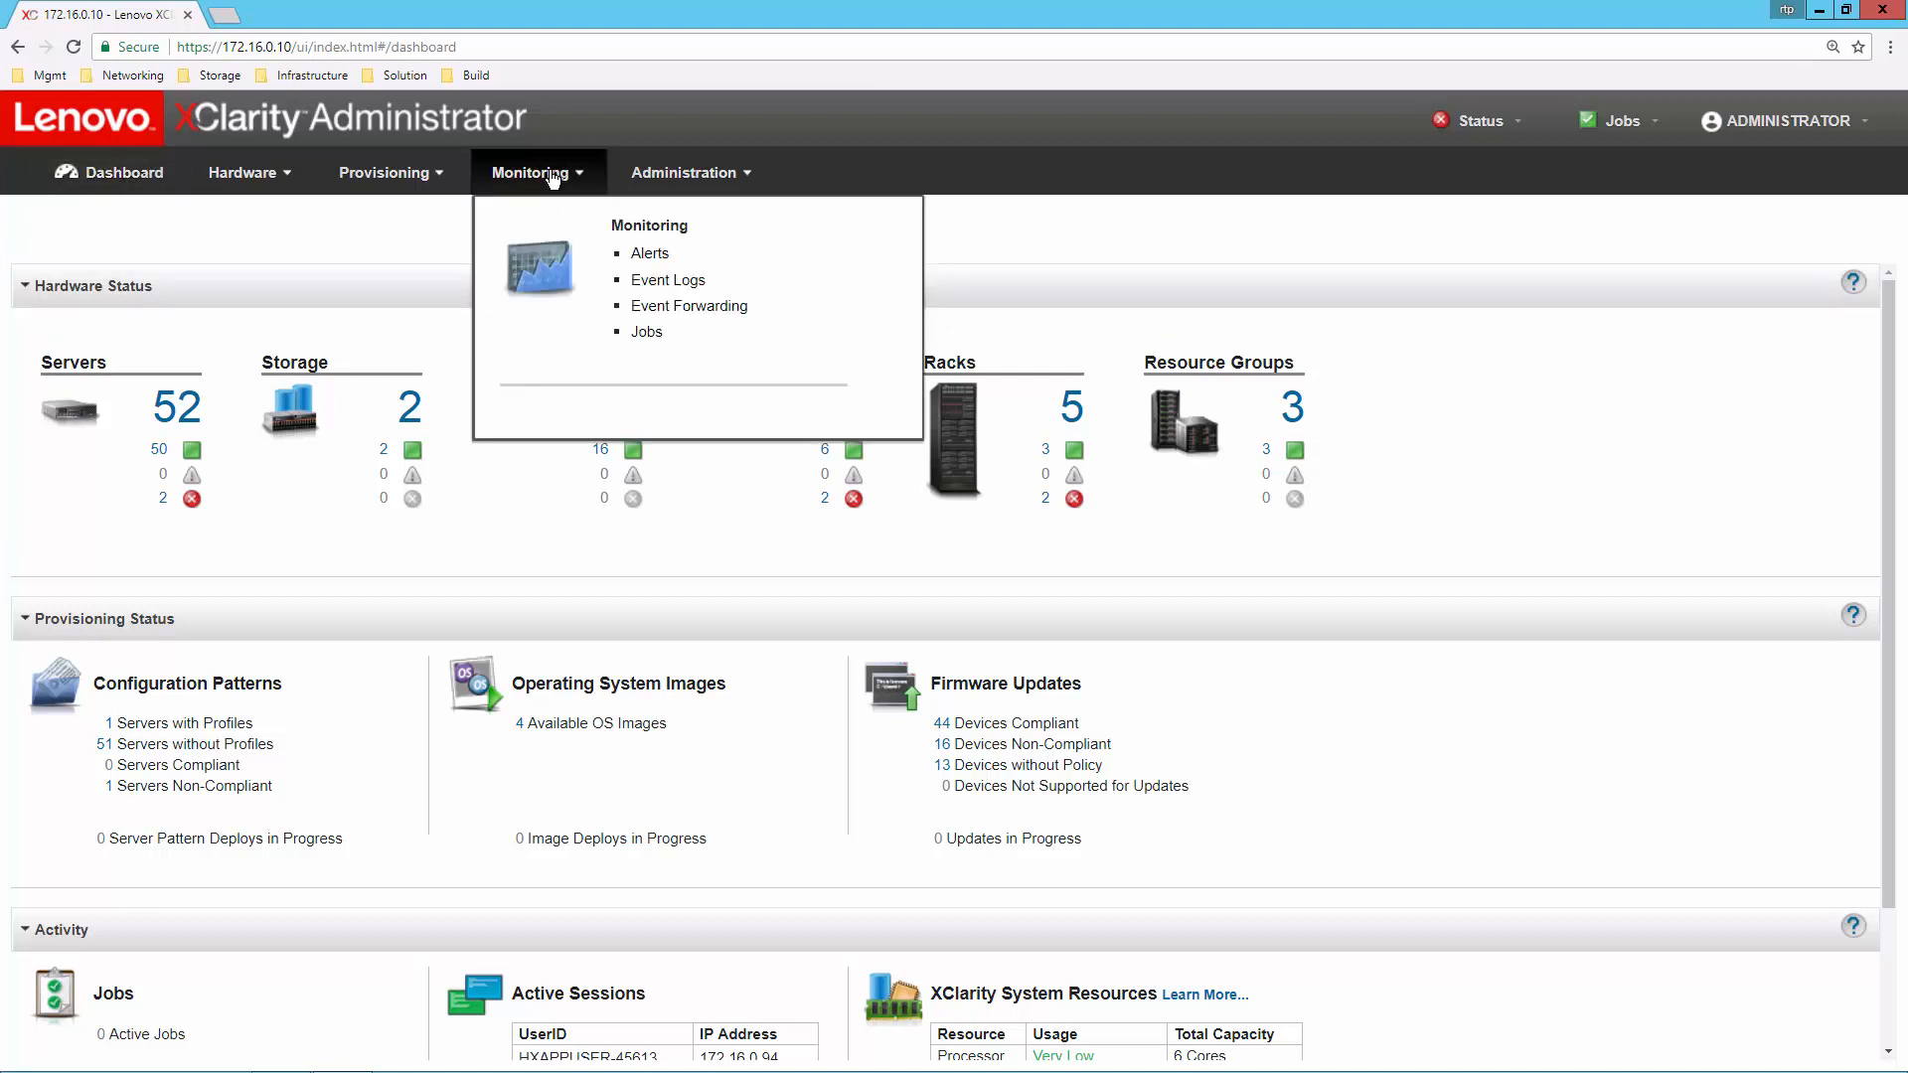
pyautogui.click(646, 336)
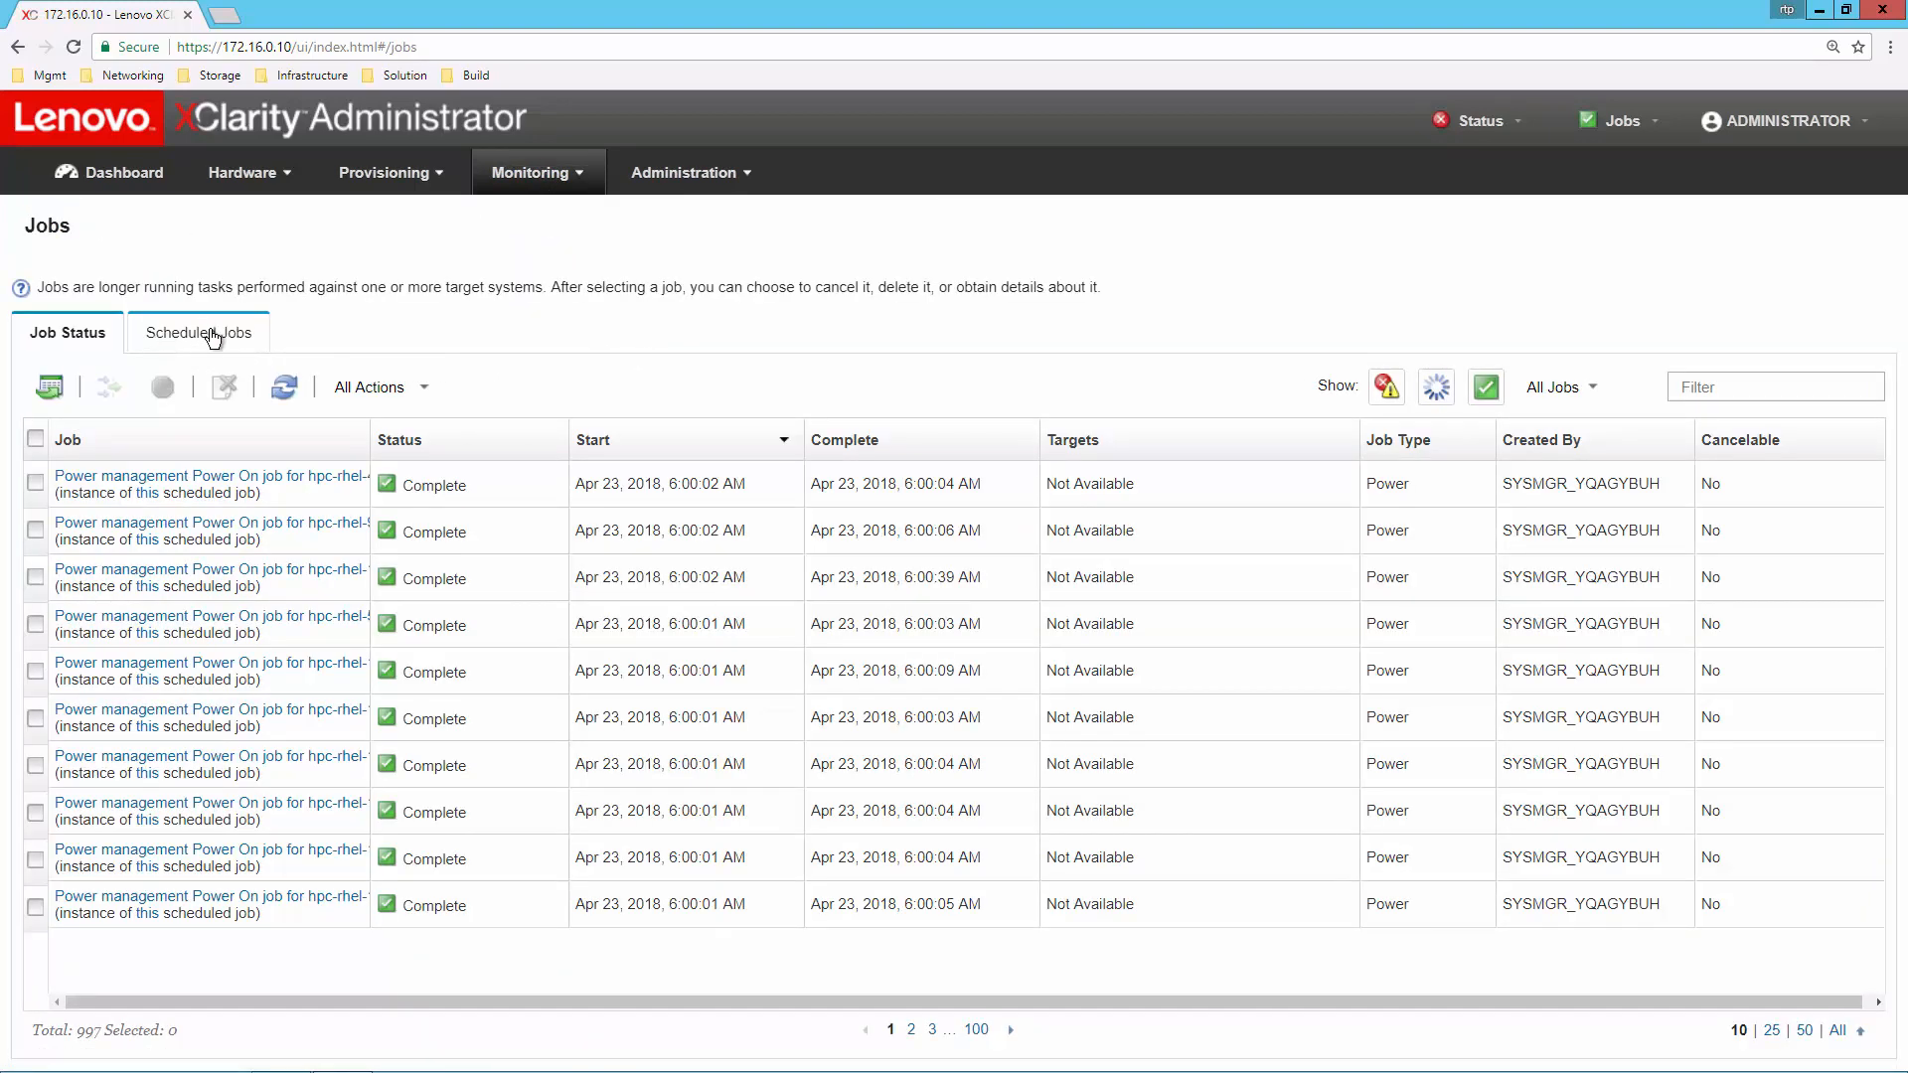
pyautogui.click(213, 335)
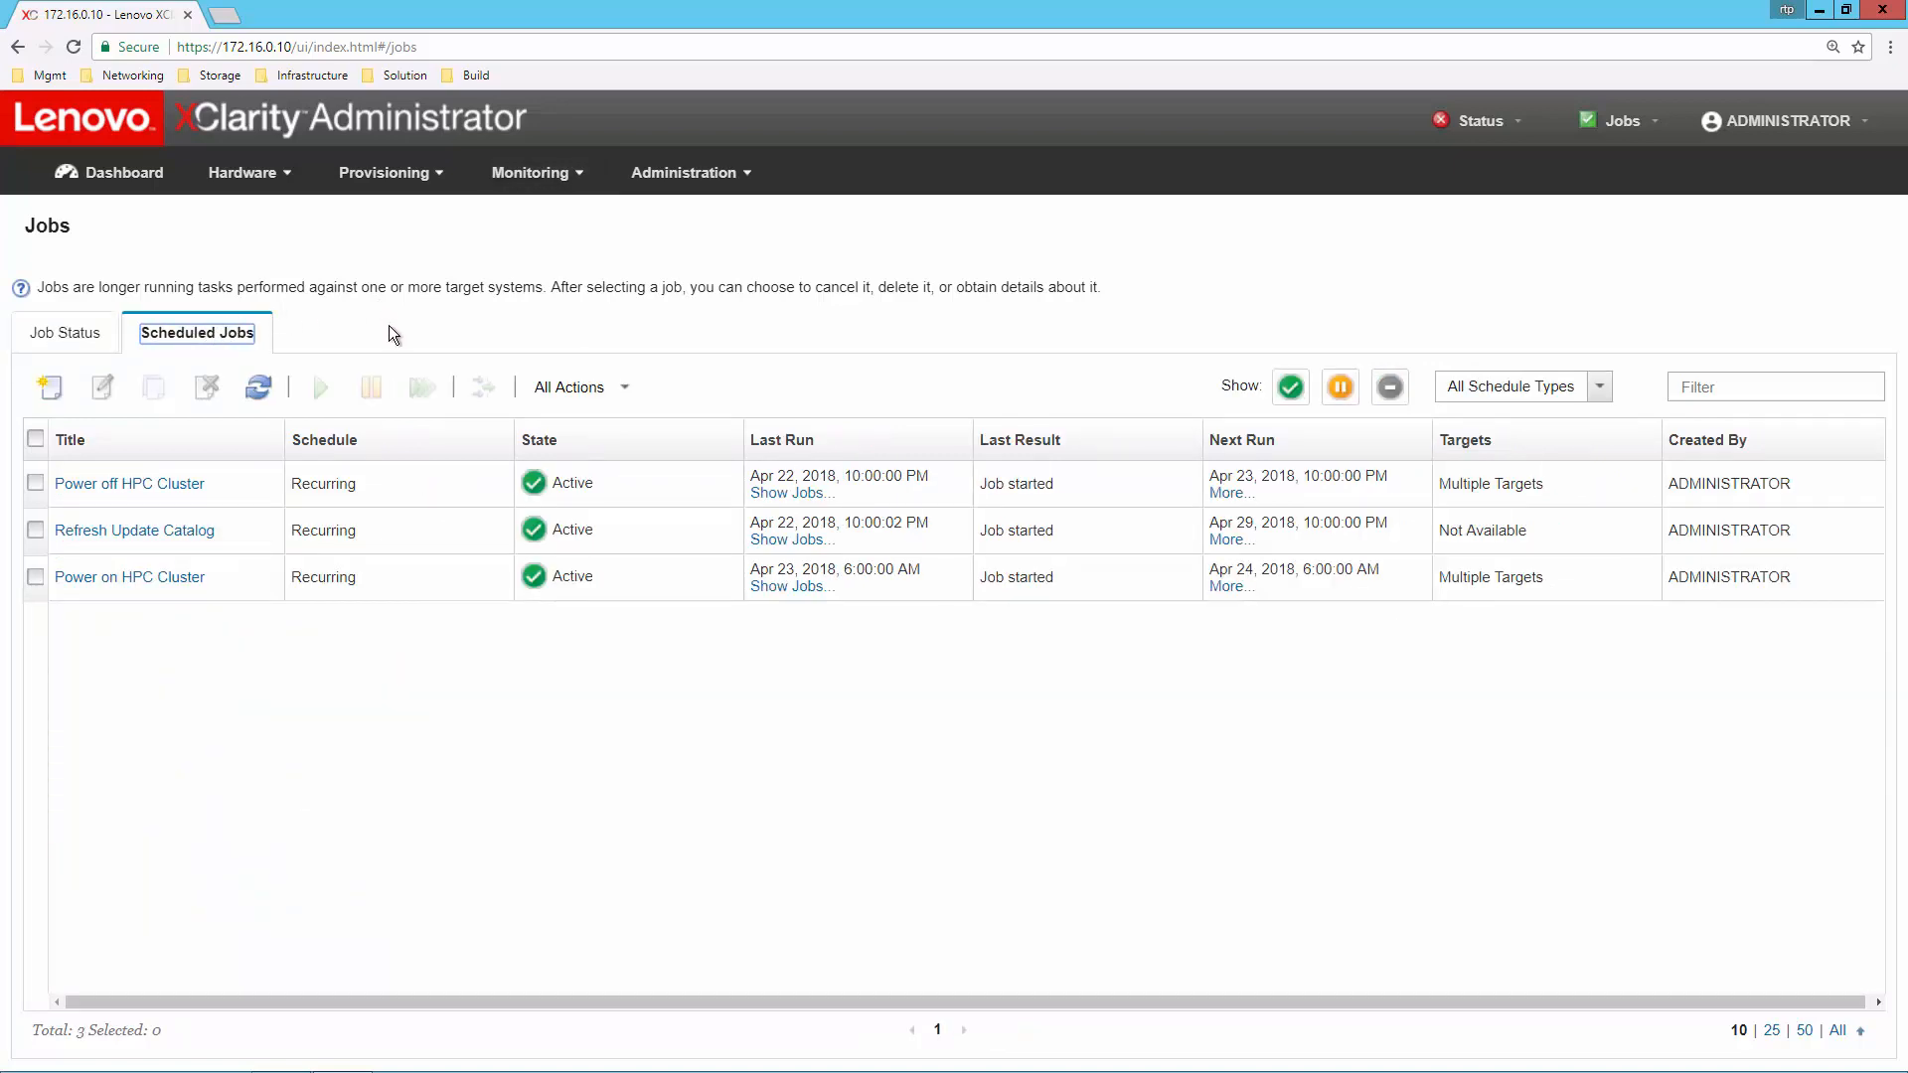
# - Start a new scheduled job named Test, view the recurring schedule options, and set its schedule to Triggered
pyautogui.click(49, 391)
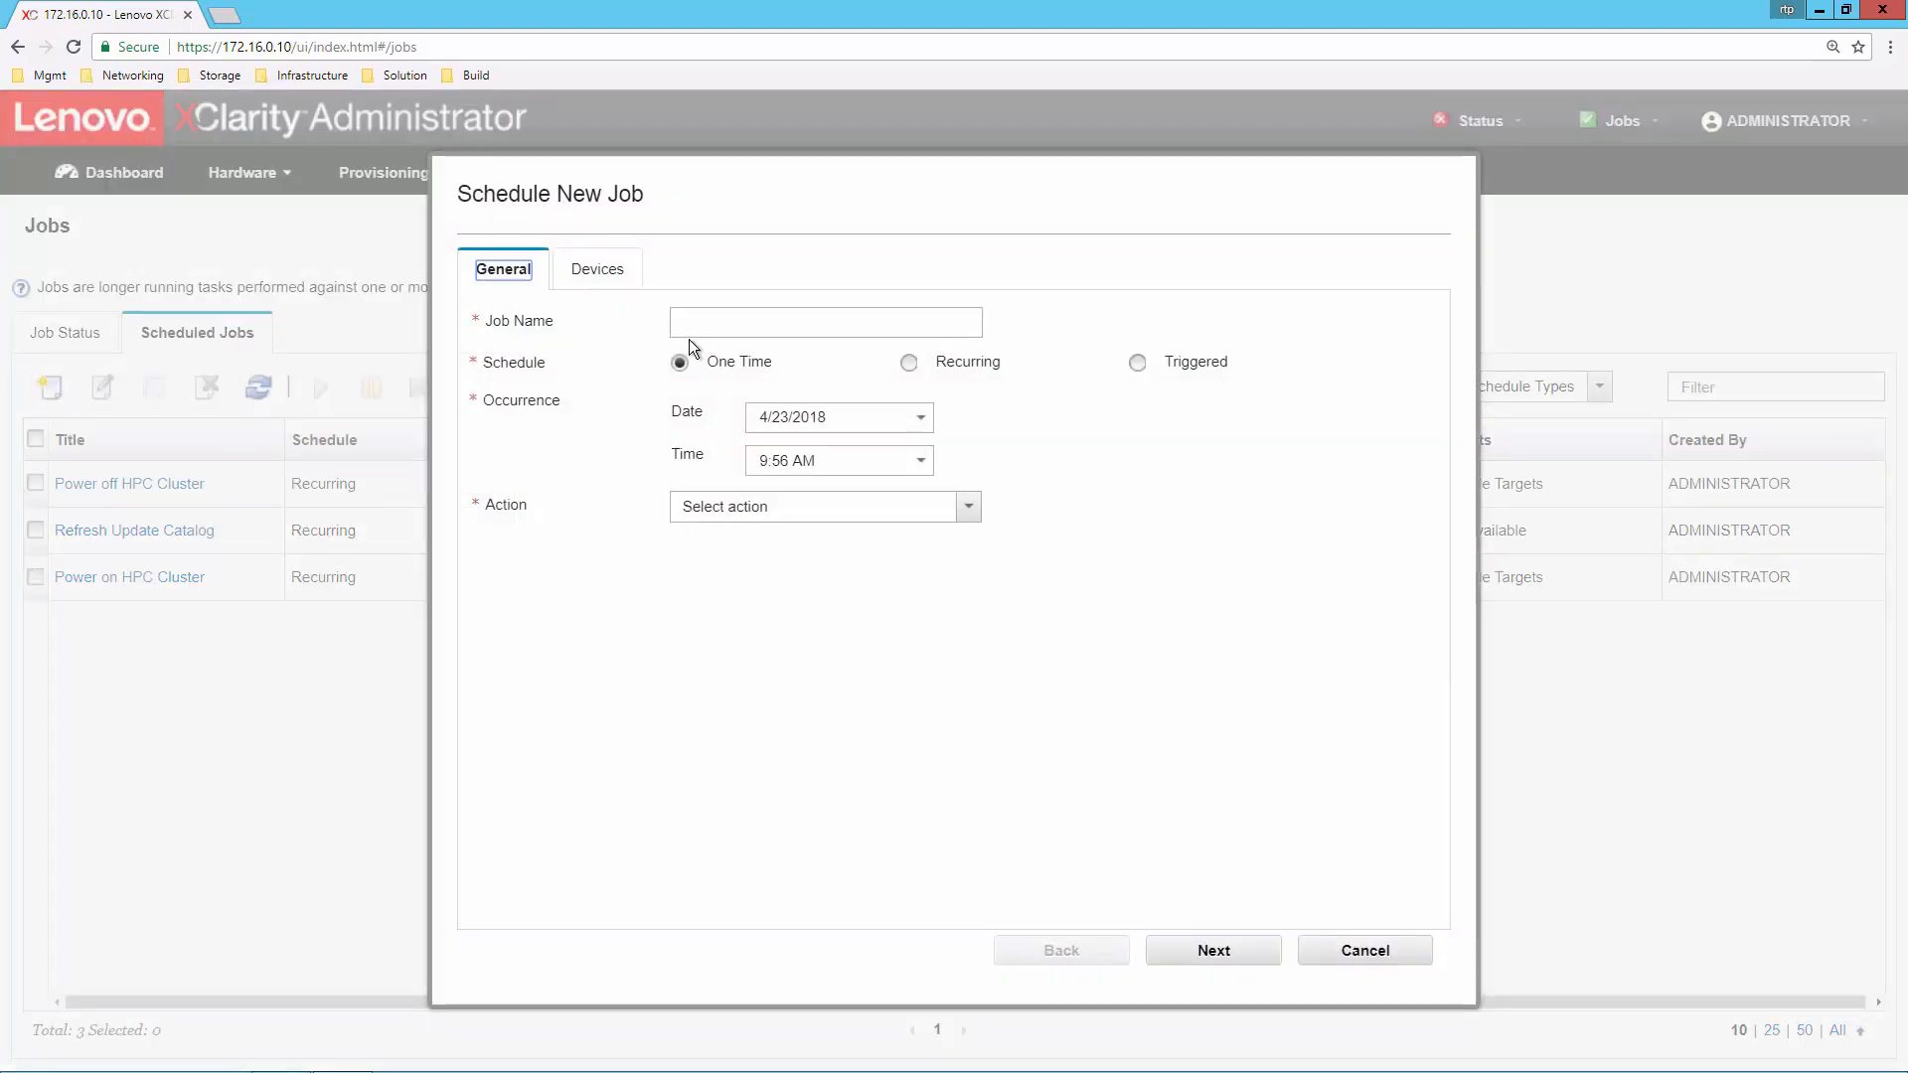
pyautogui.click(738, 319)
pyautogui.write('Test')
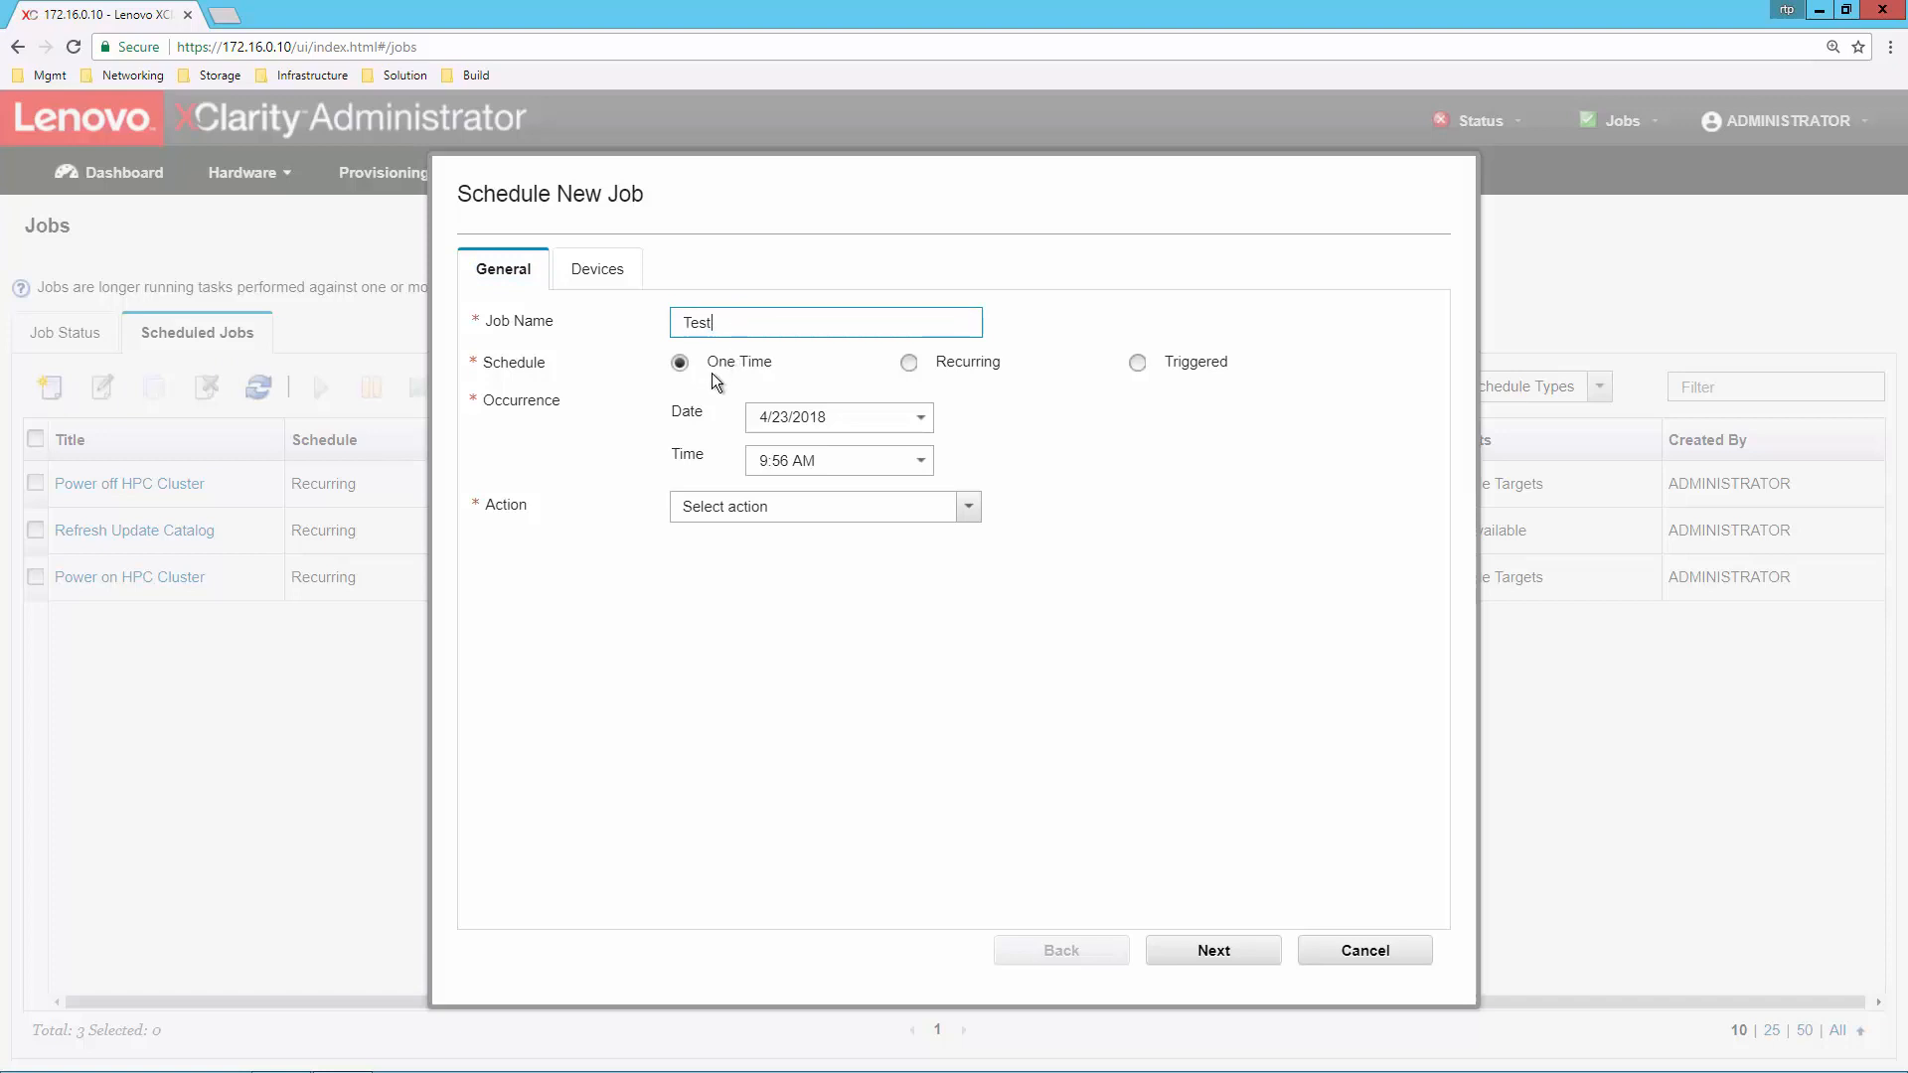
pyautogui.click(910, 364)
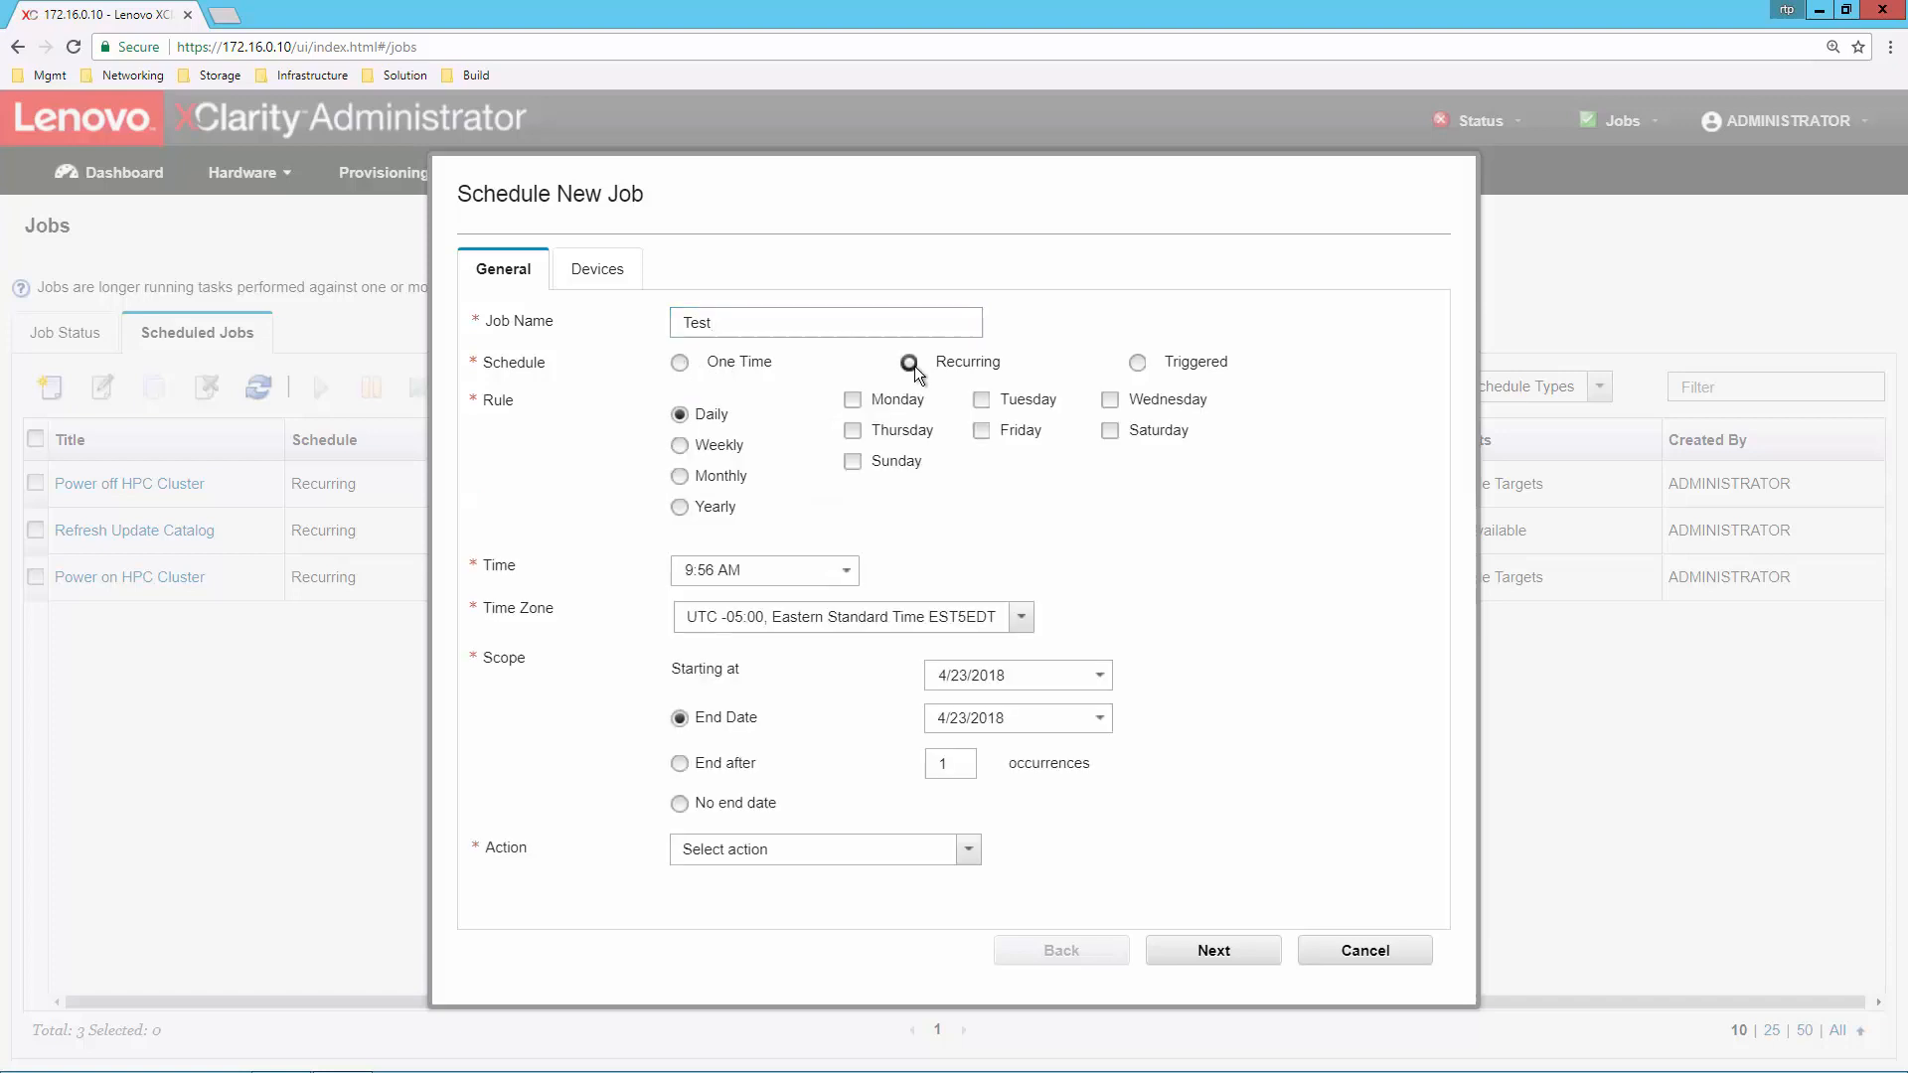
pyautogui.click(1139, 364)
# - Set the job's end date to 4/26/2018 and its action to Collect Service Data from Device
pyautogui.click(1097, 462)
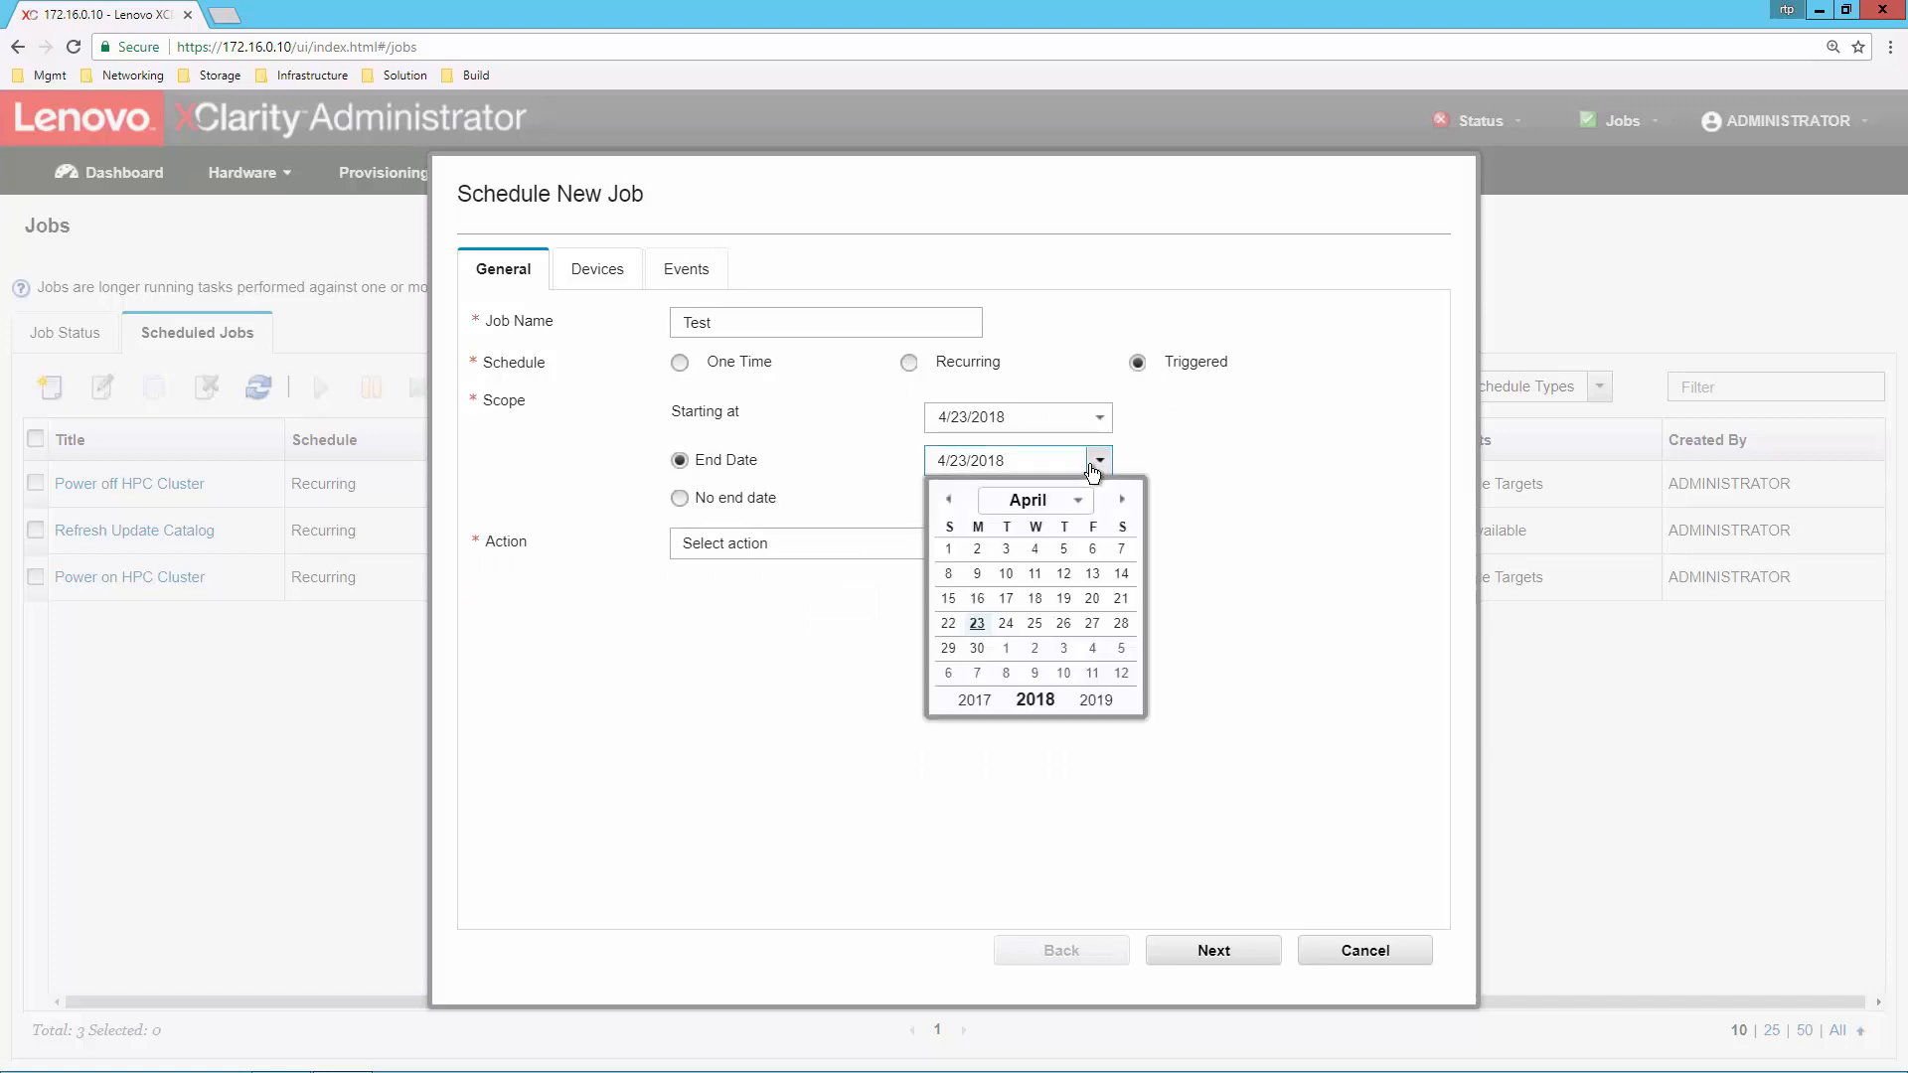
pyautogui.click(1063, 624)
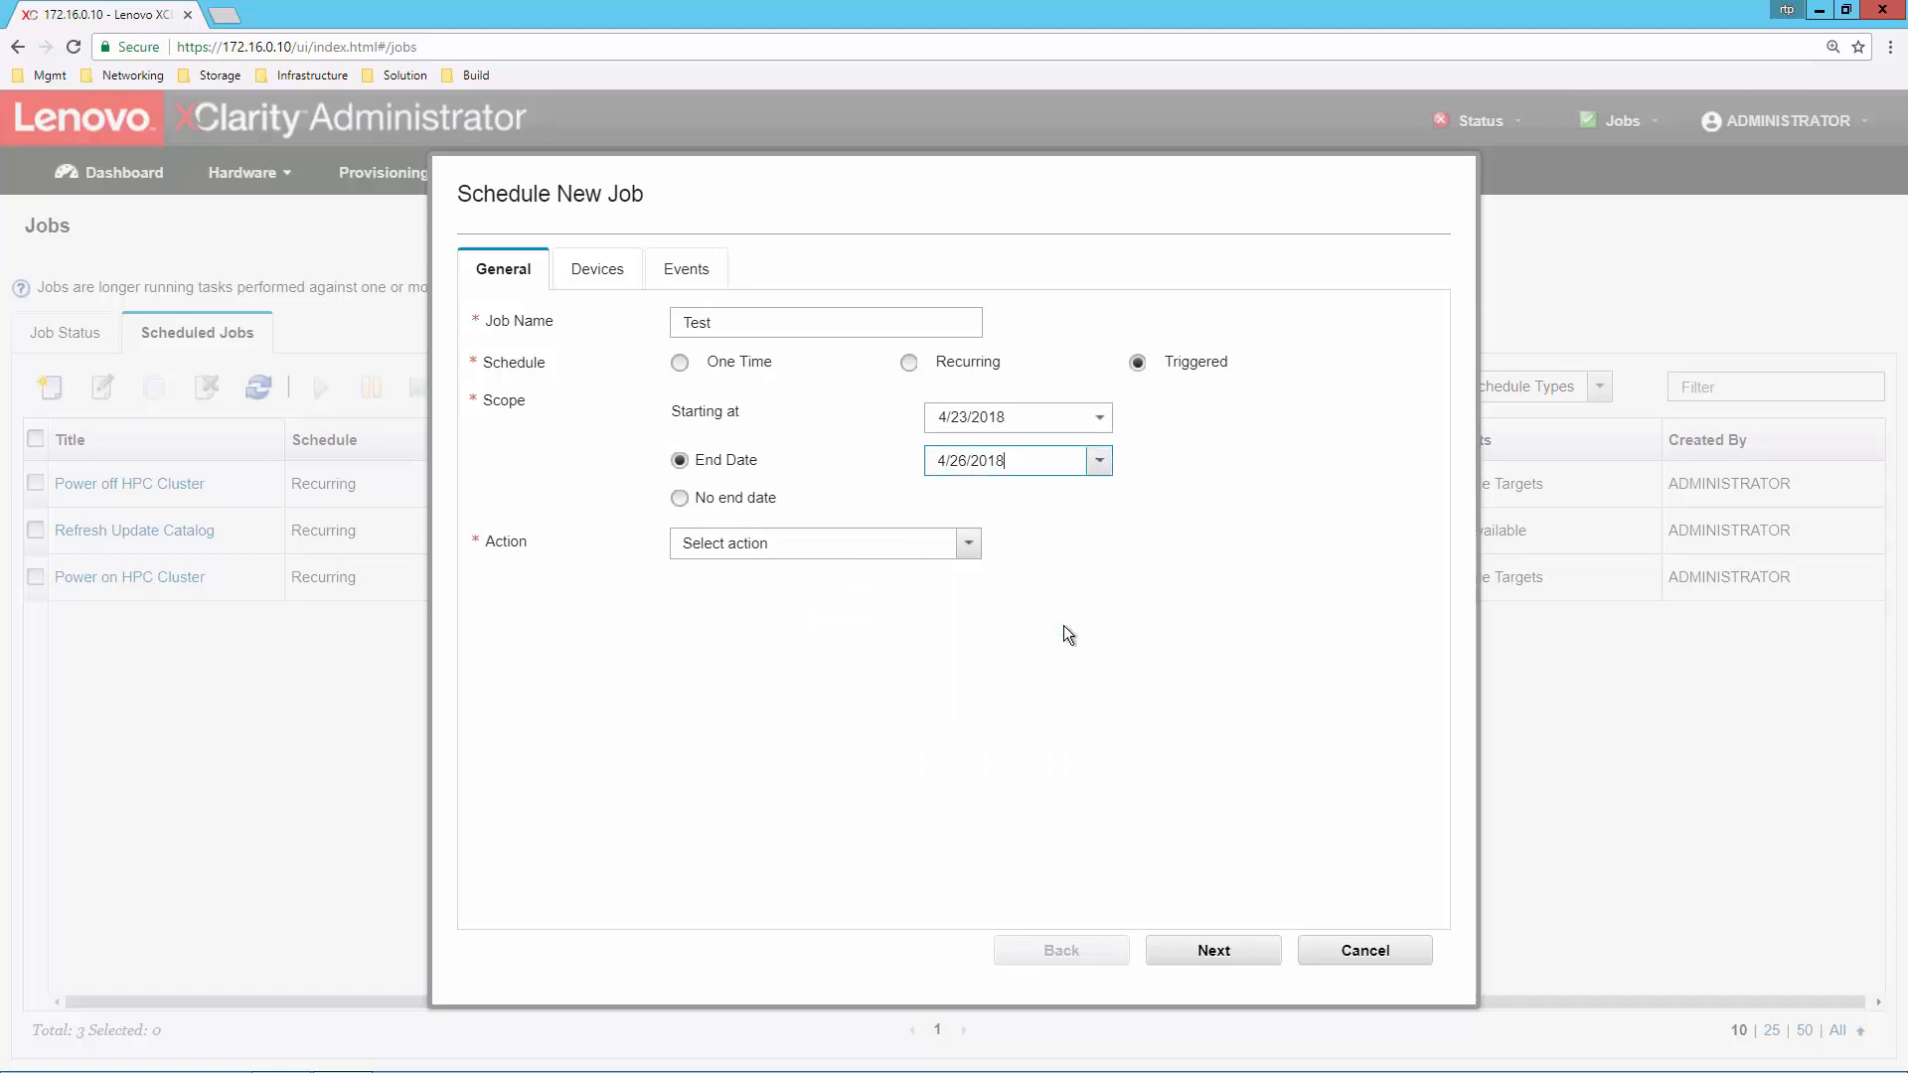
pyautogui.click(969, 548)
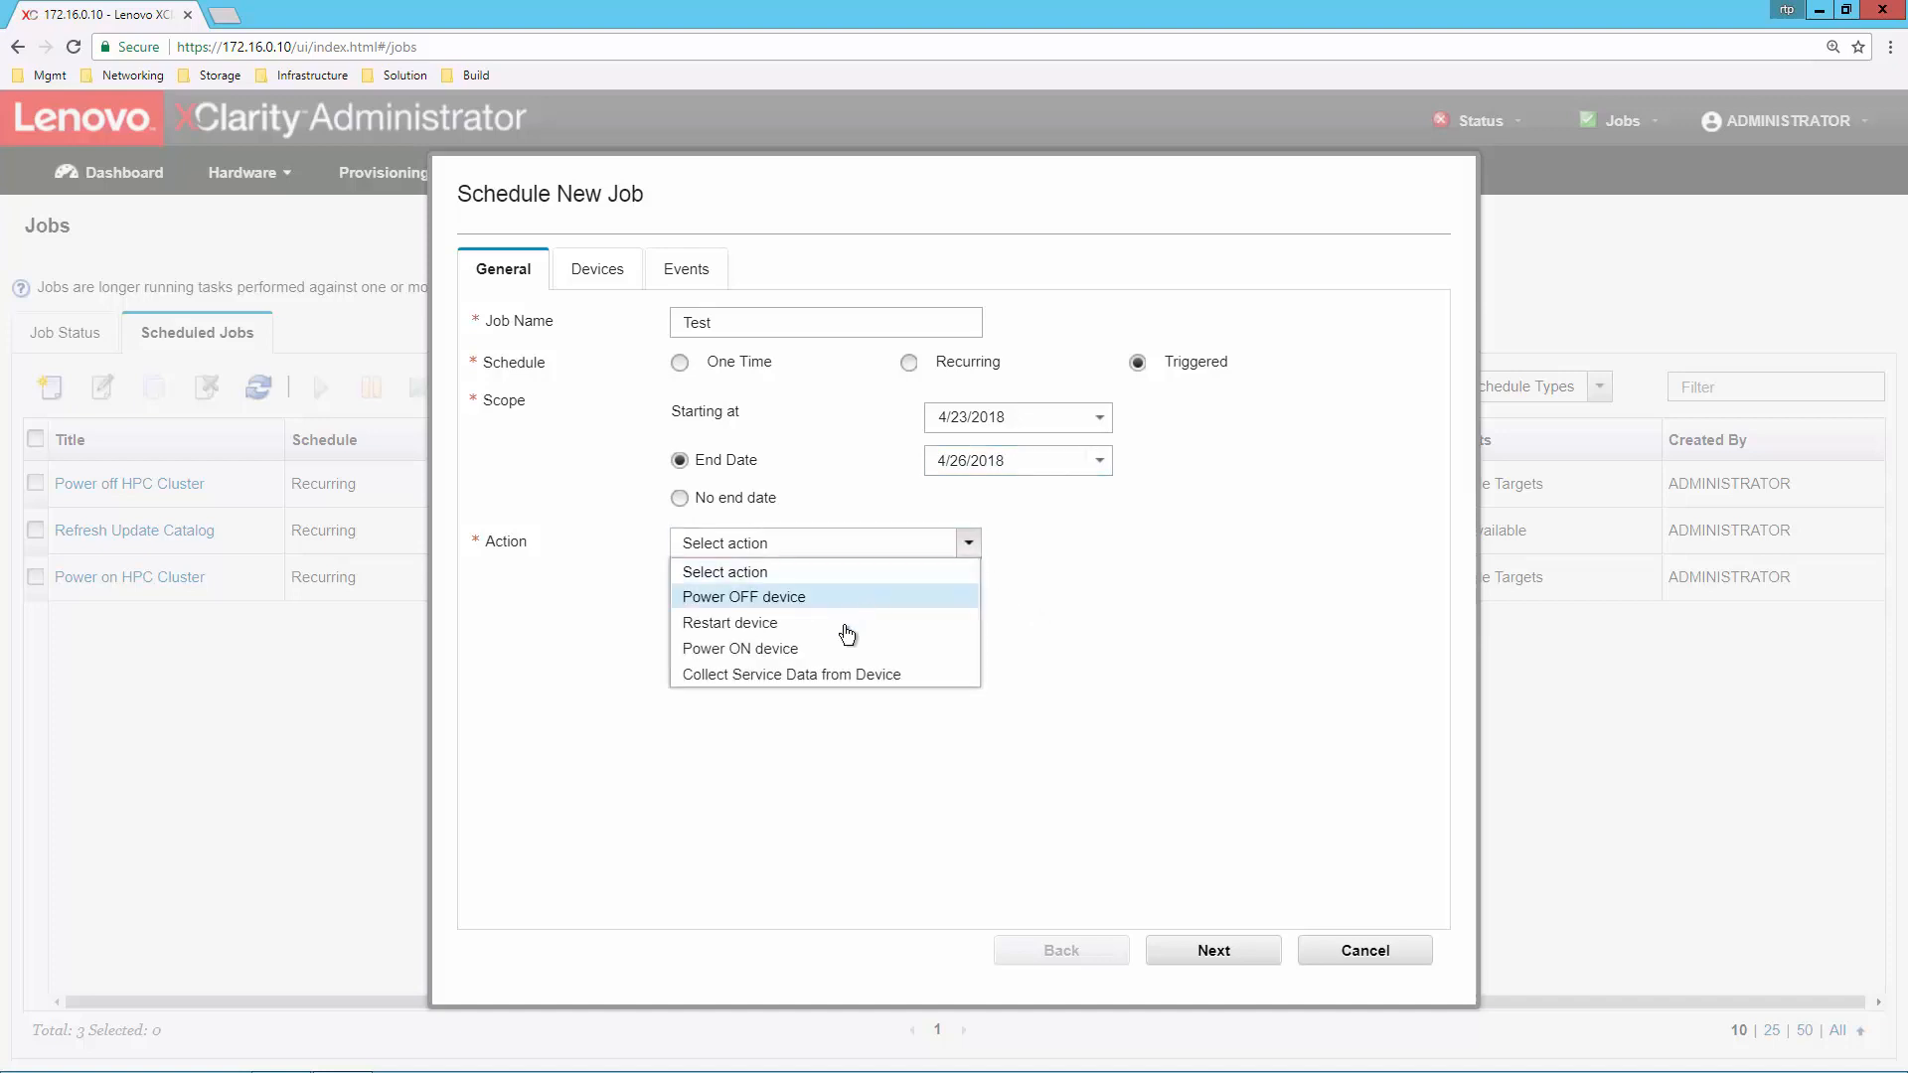
pyautogui.click(823, 675)
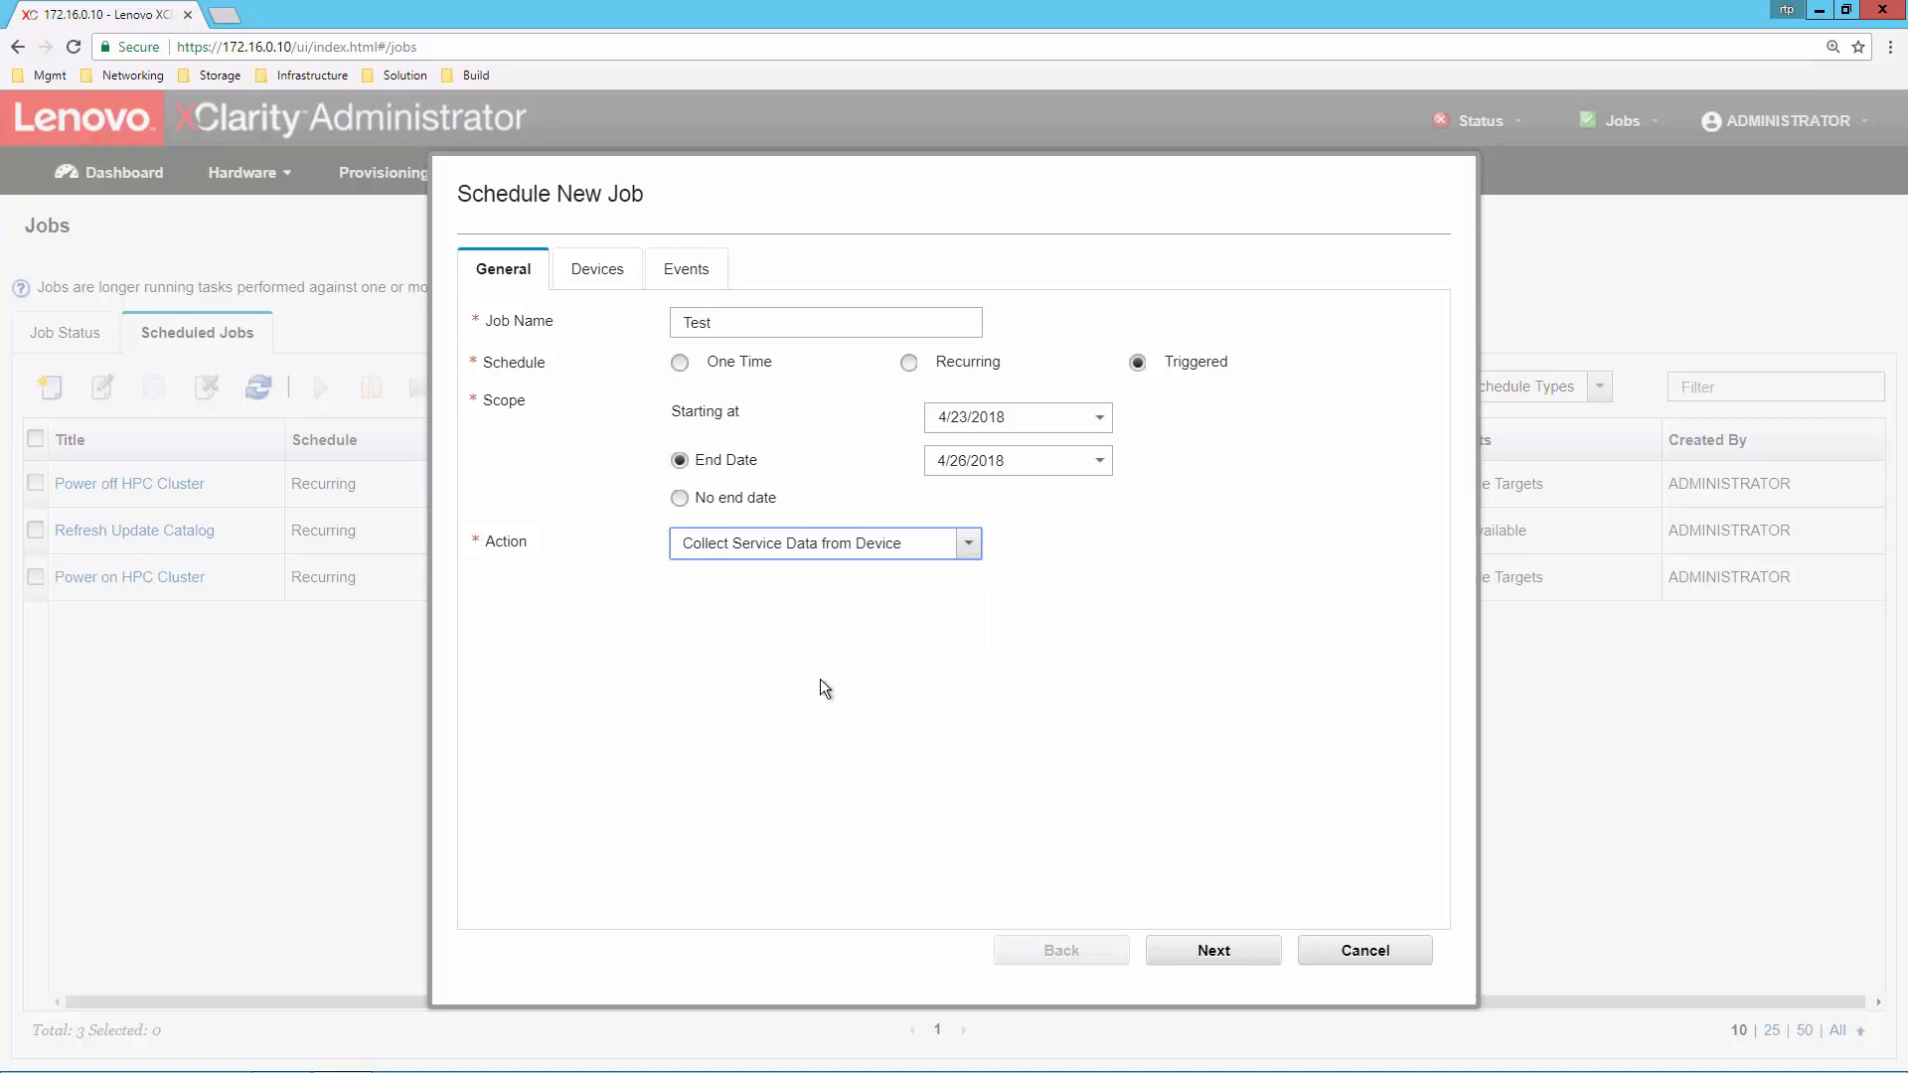
# - Select hpc-rhel-3c as the device the job monitors and proceed to the event selection
pyautogui.click(1211, 951)
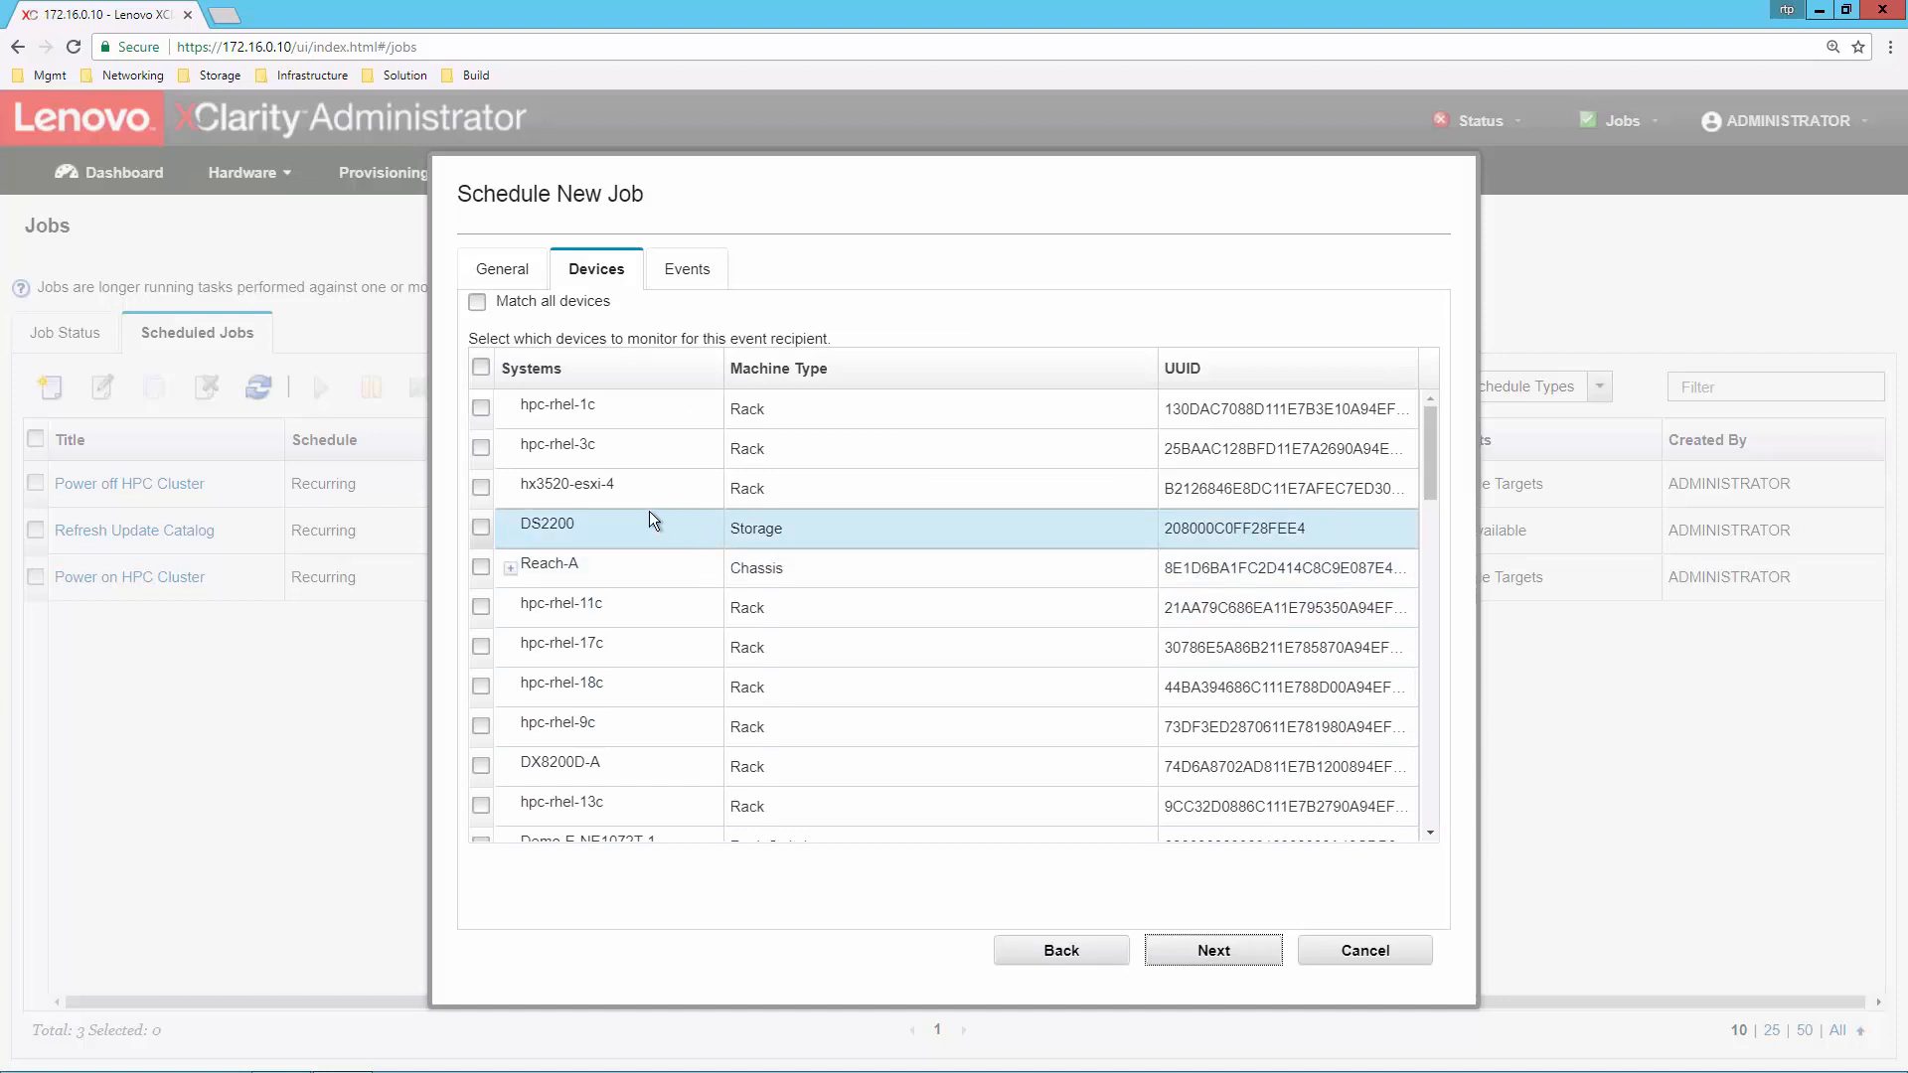
pyautogui.click(480, 448)
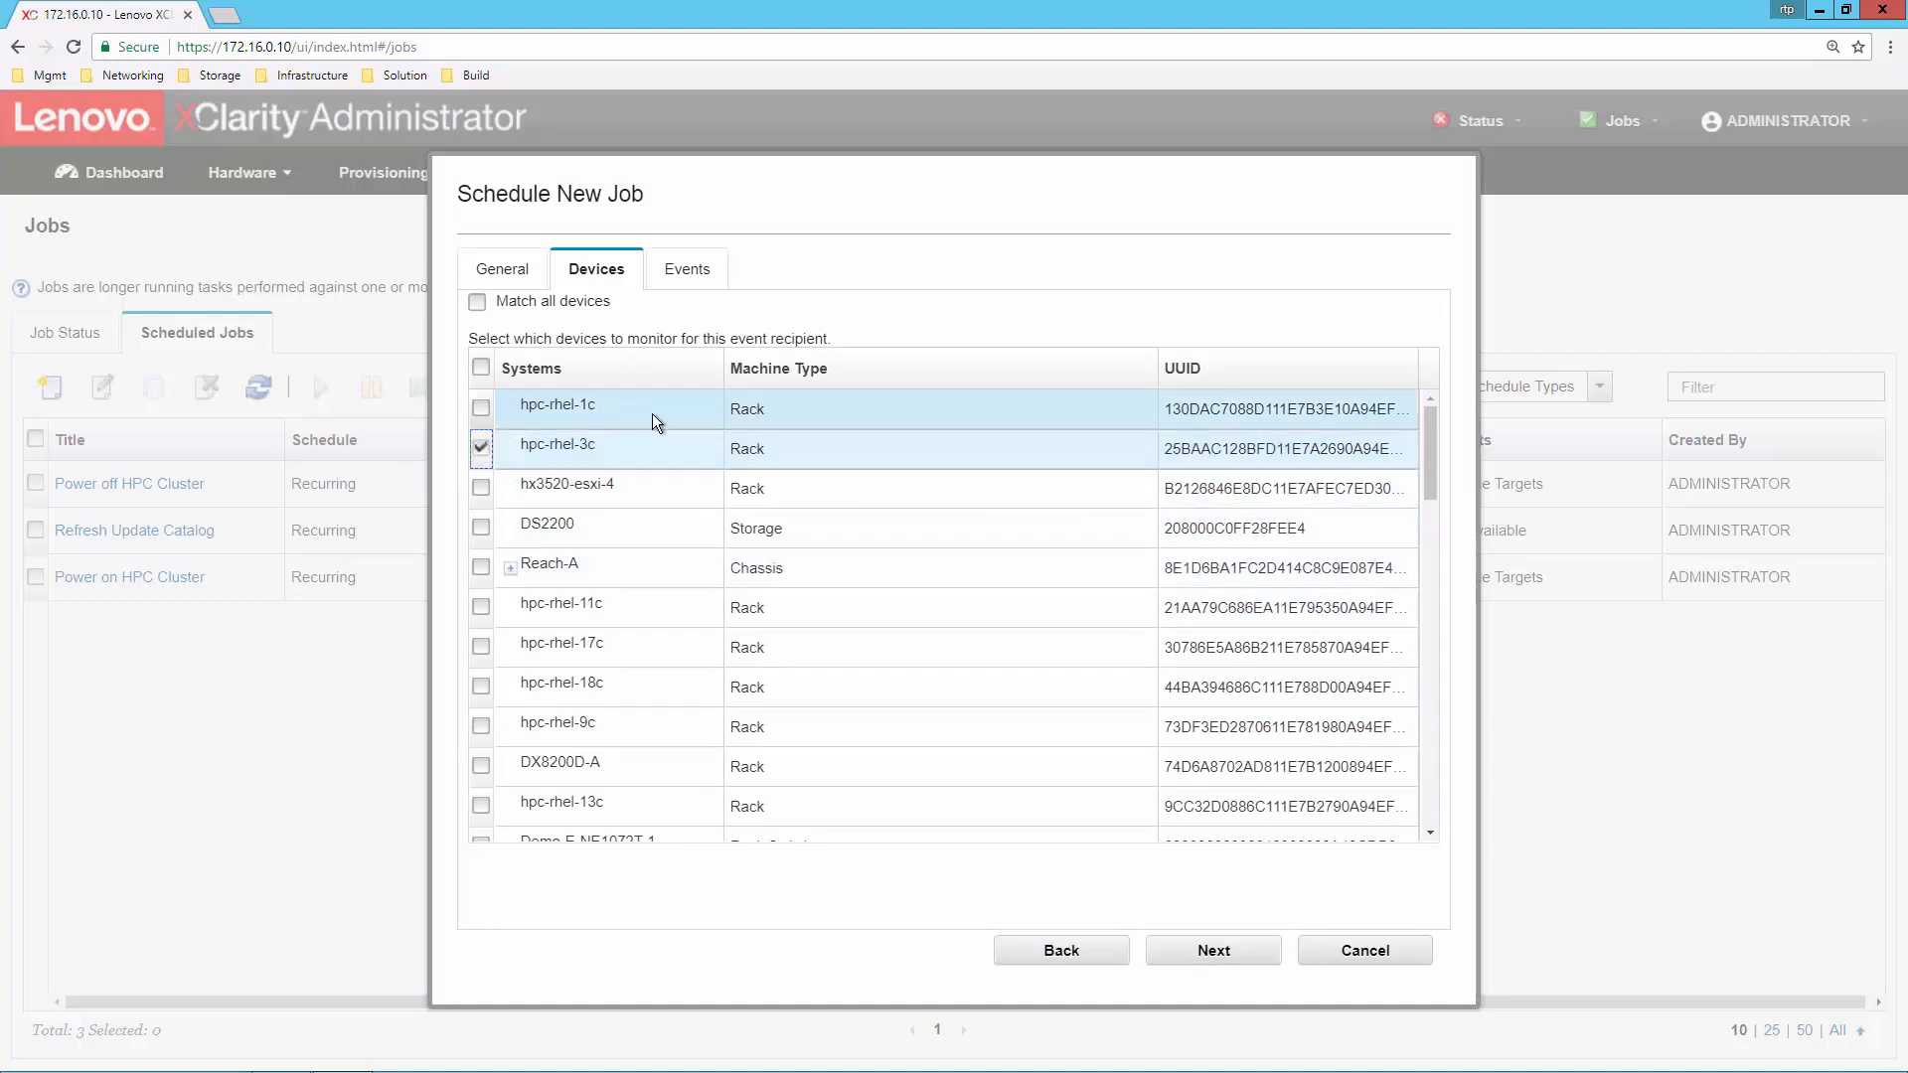
pyautogui.click(1213, 951)
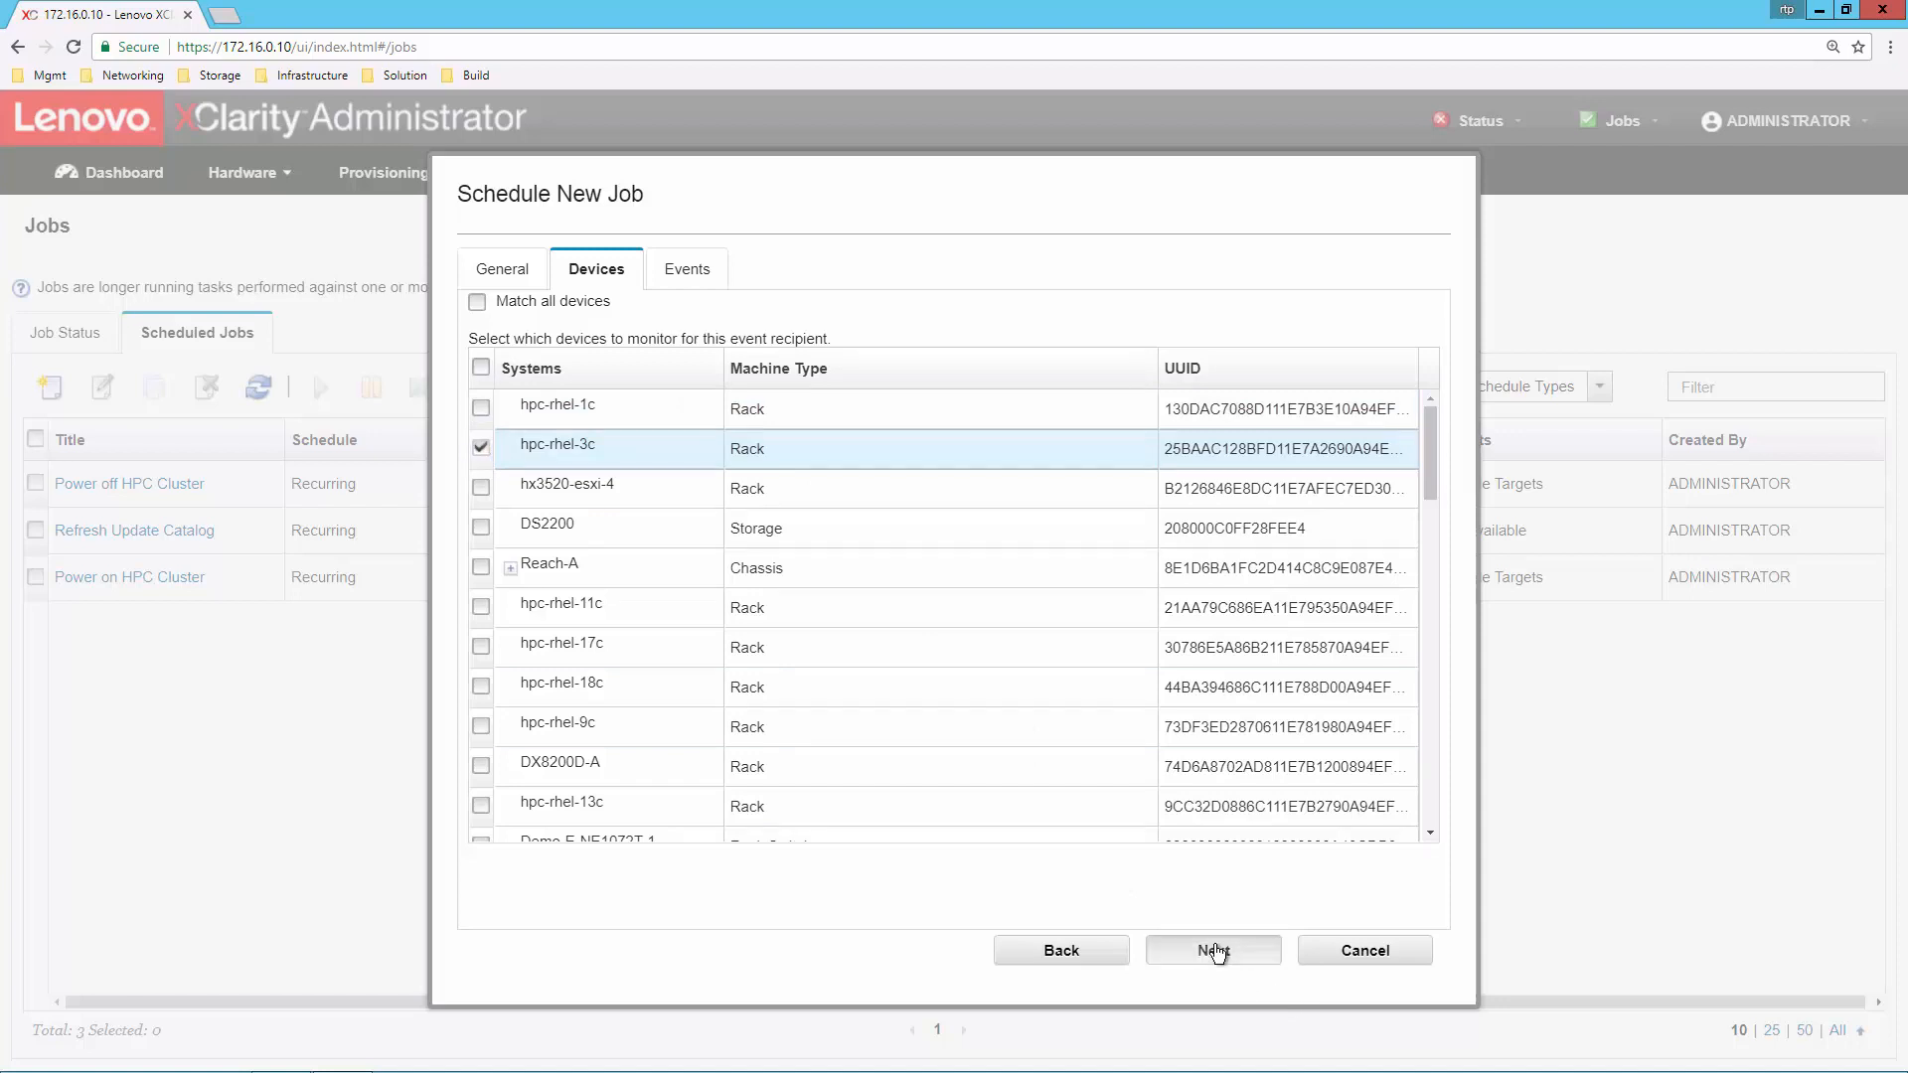
# - Create the job with User serviceability events as its trigger, and return to the dashboard
pyautogui.click(771, 558)
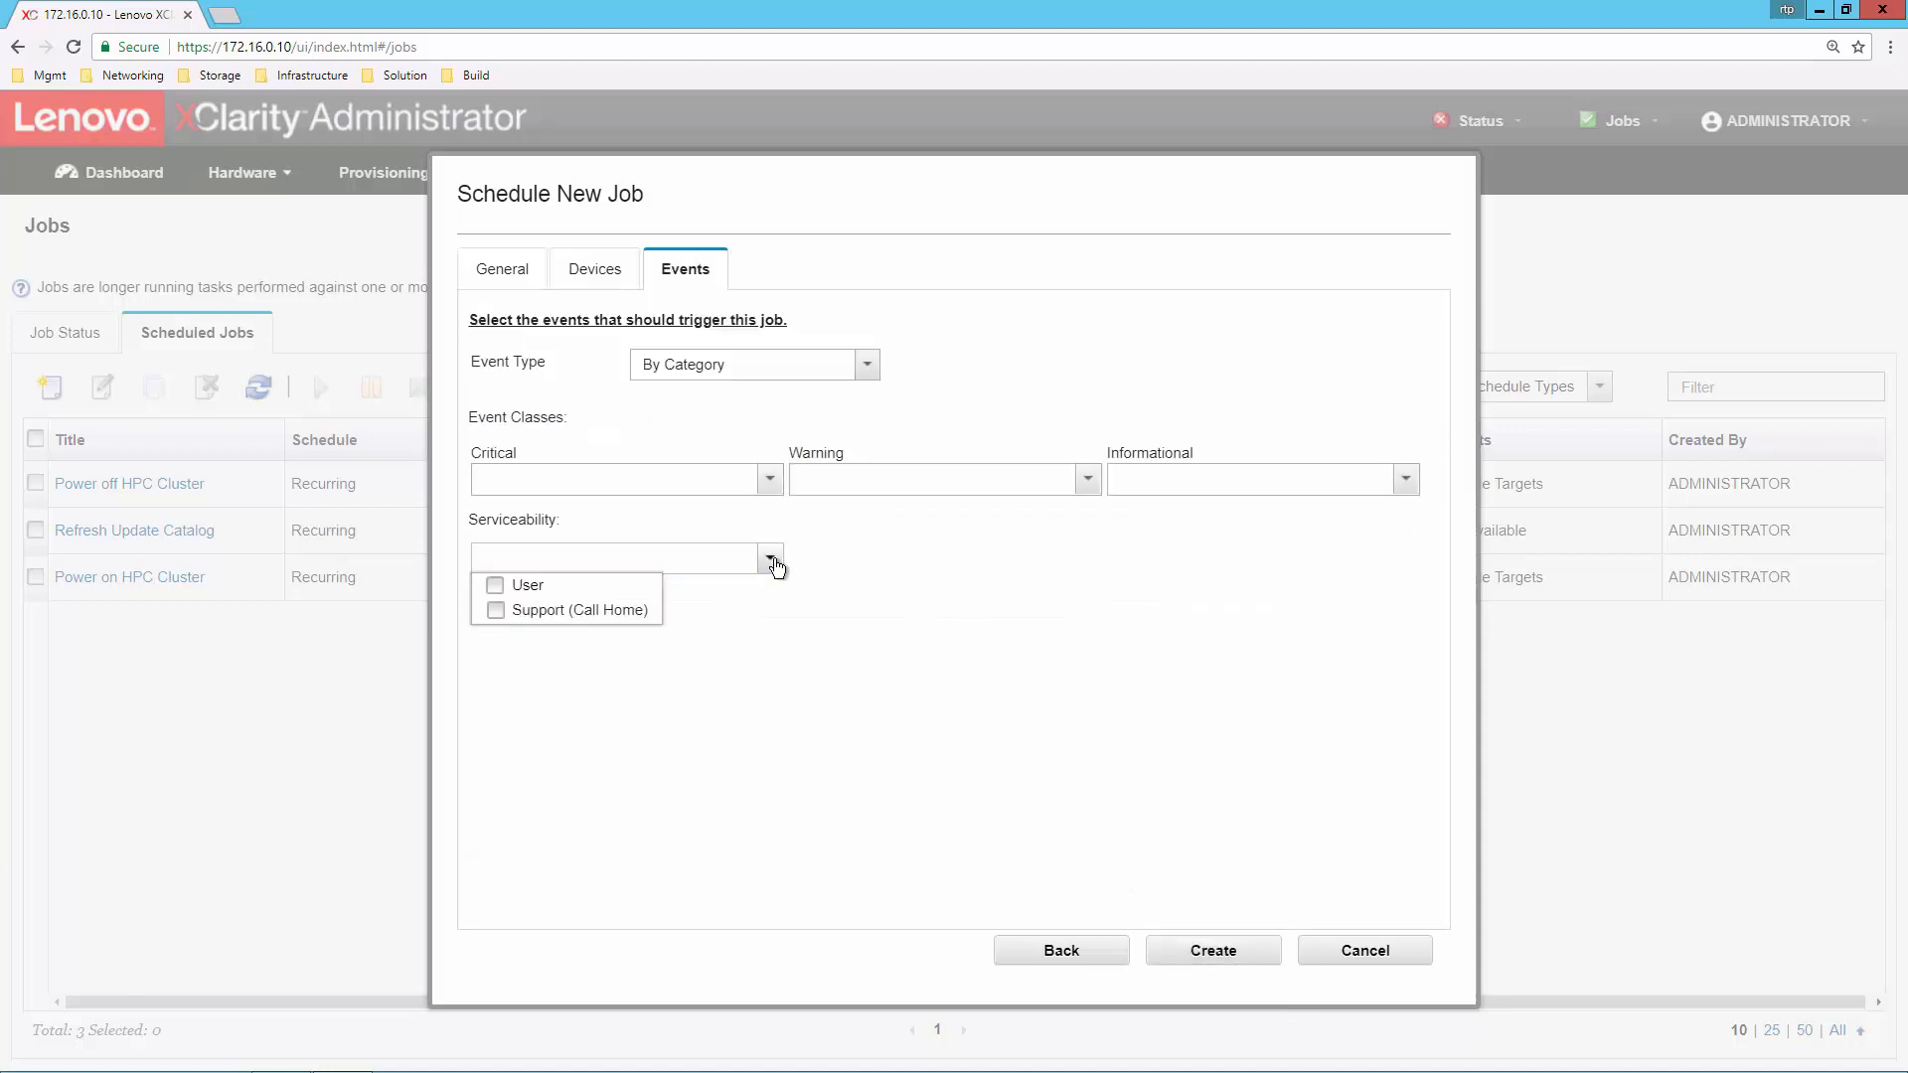
pyautogui.click(494, 587)
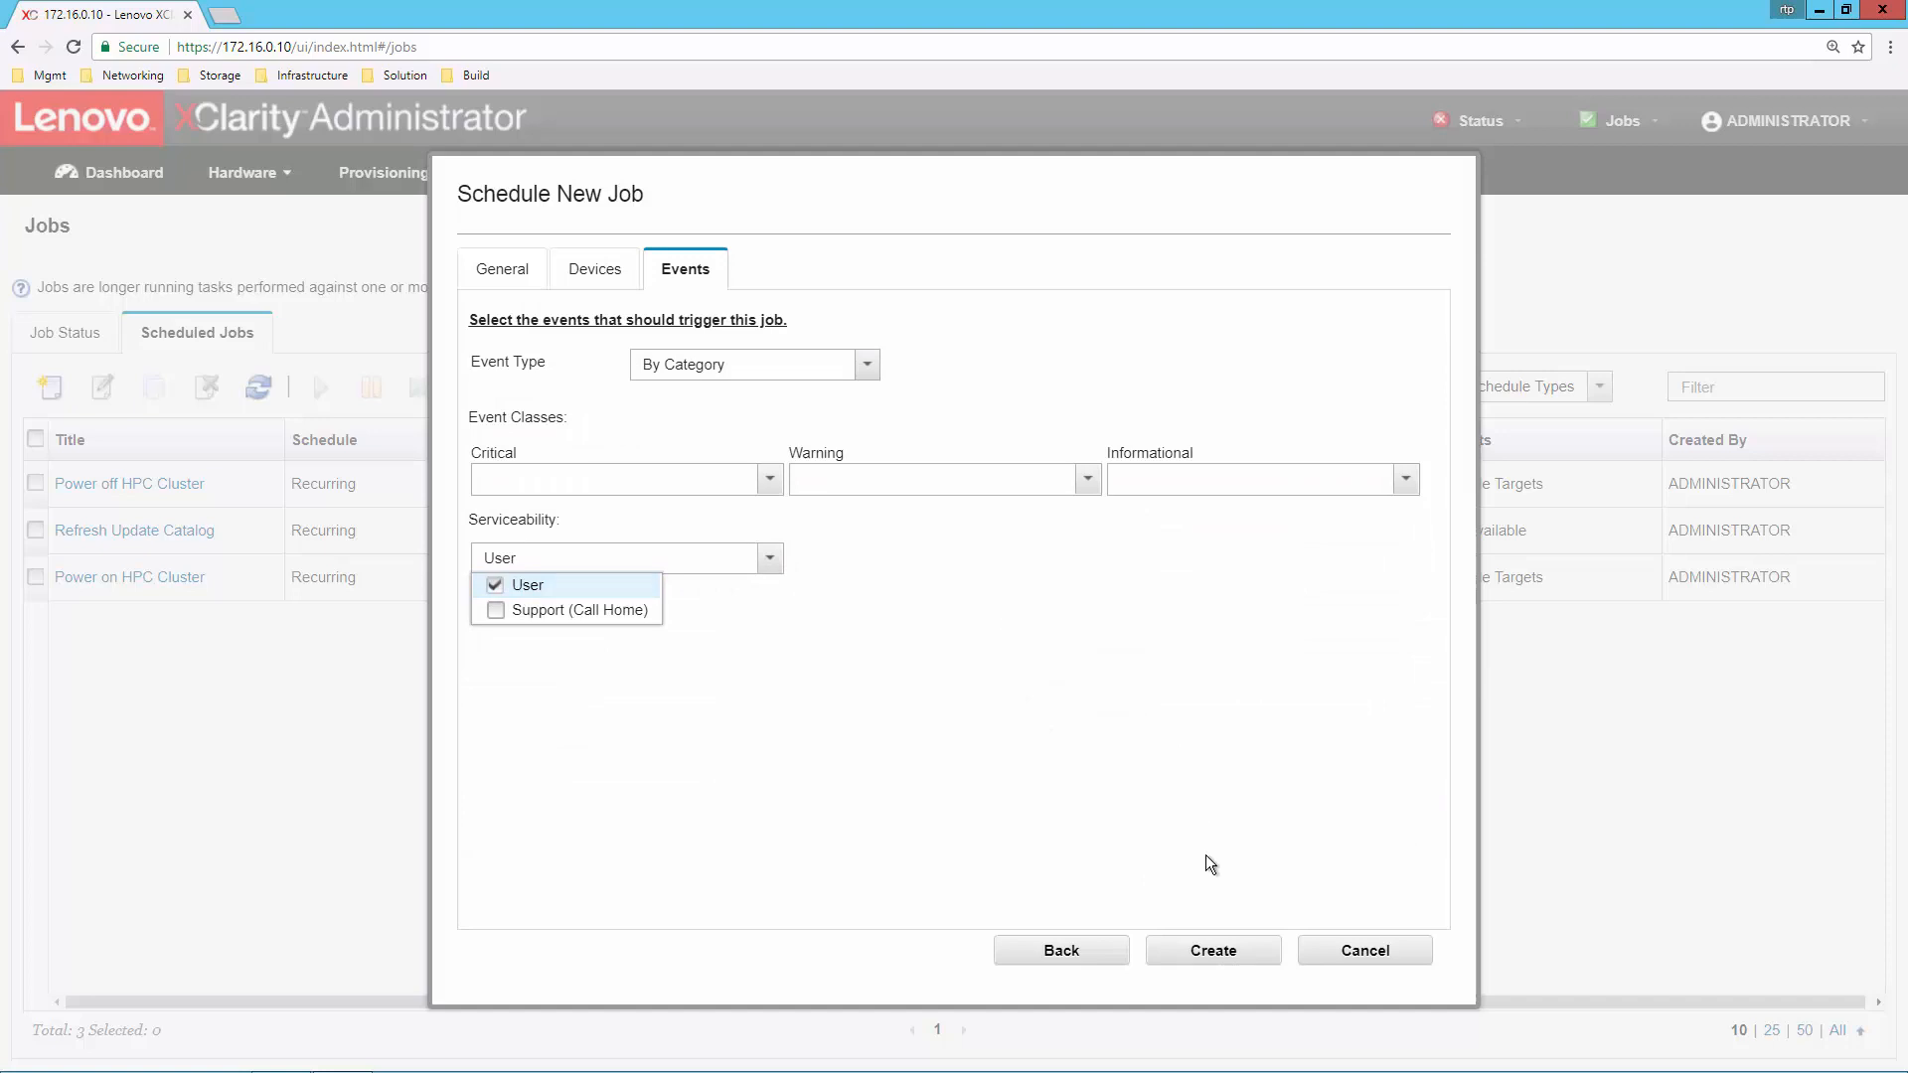
pyautogui.click(1210, 954)
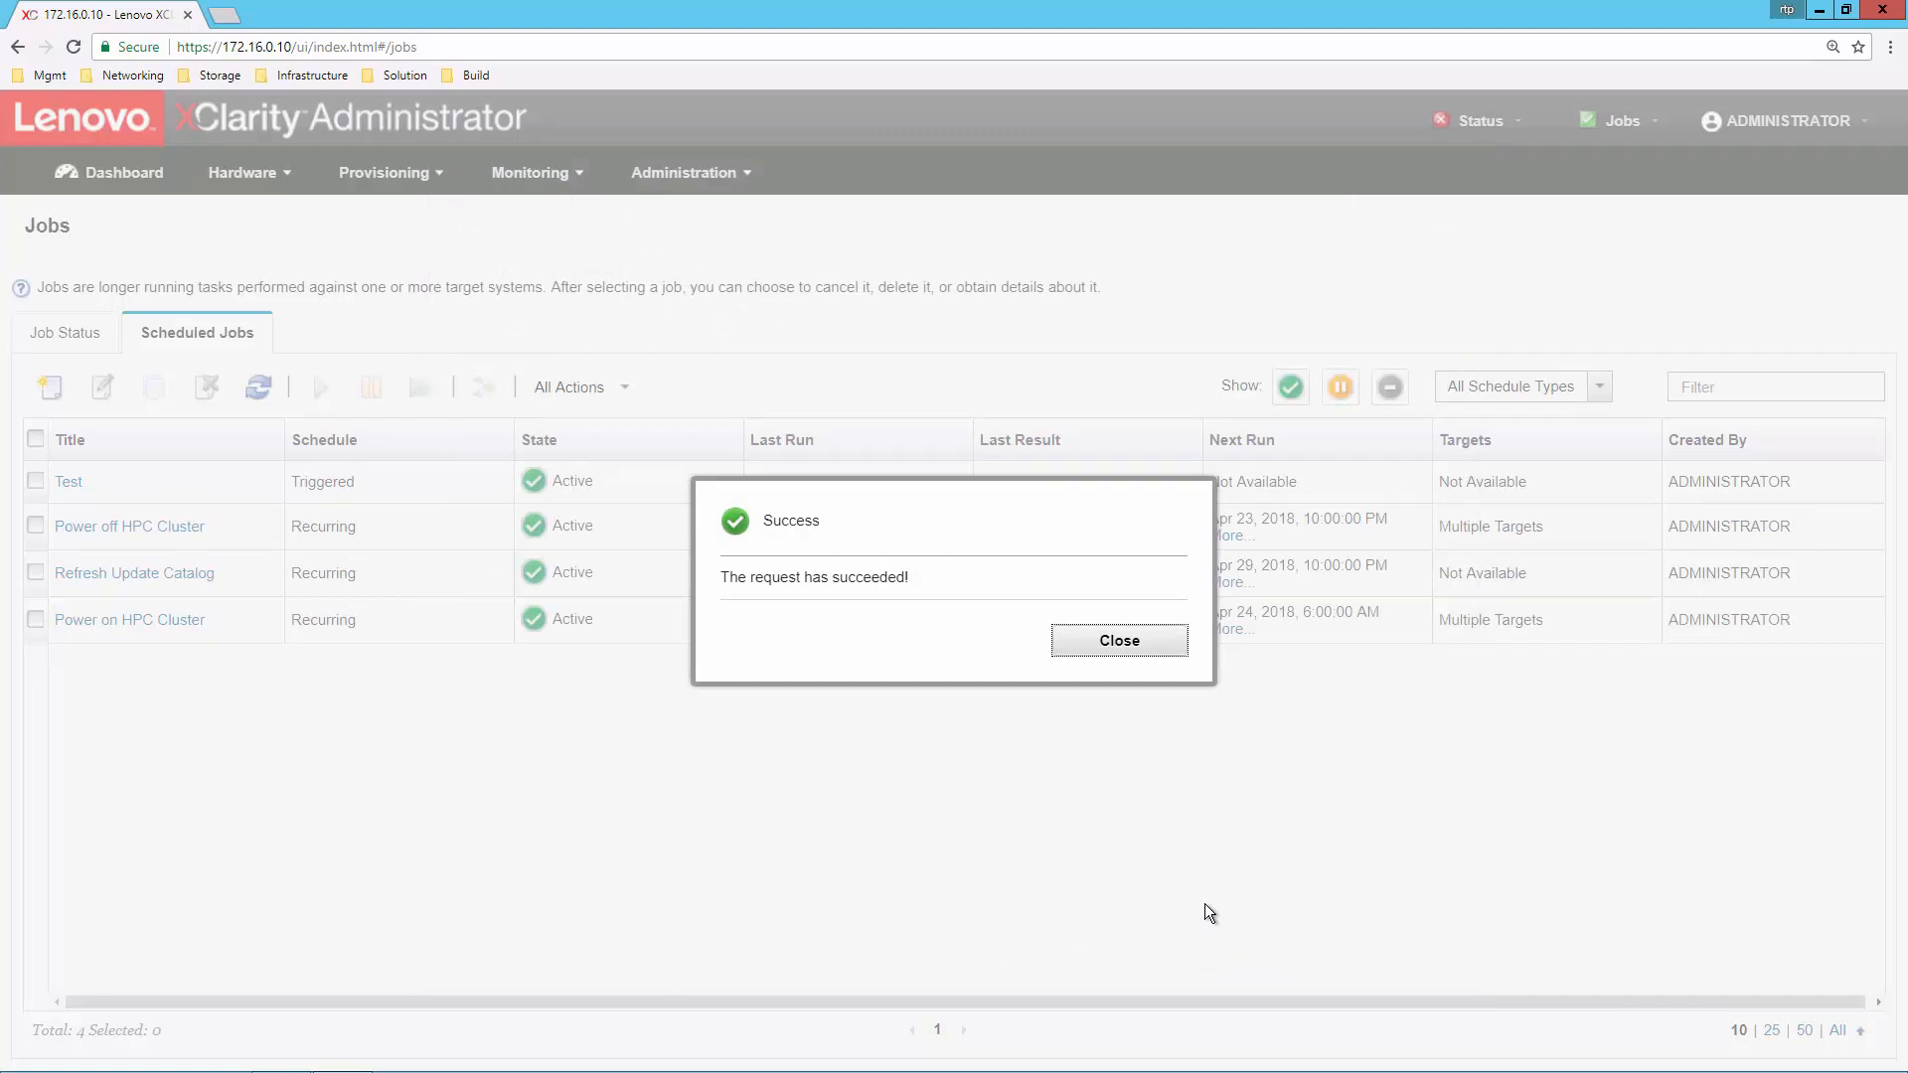
pyautogui.click(1116, 641)
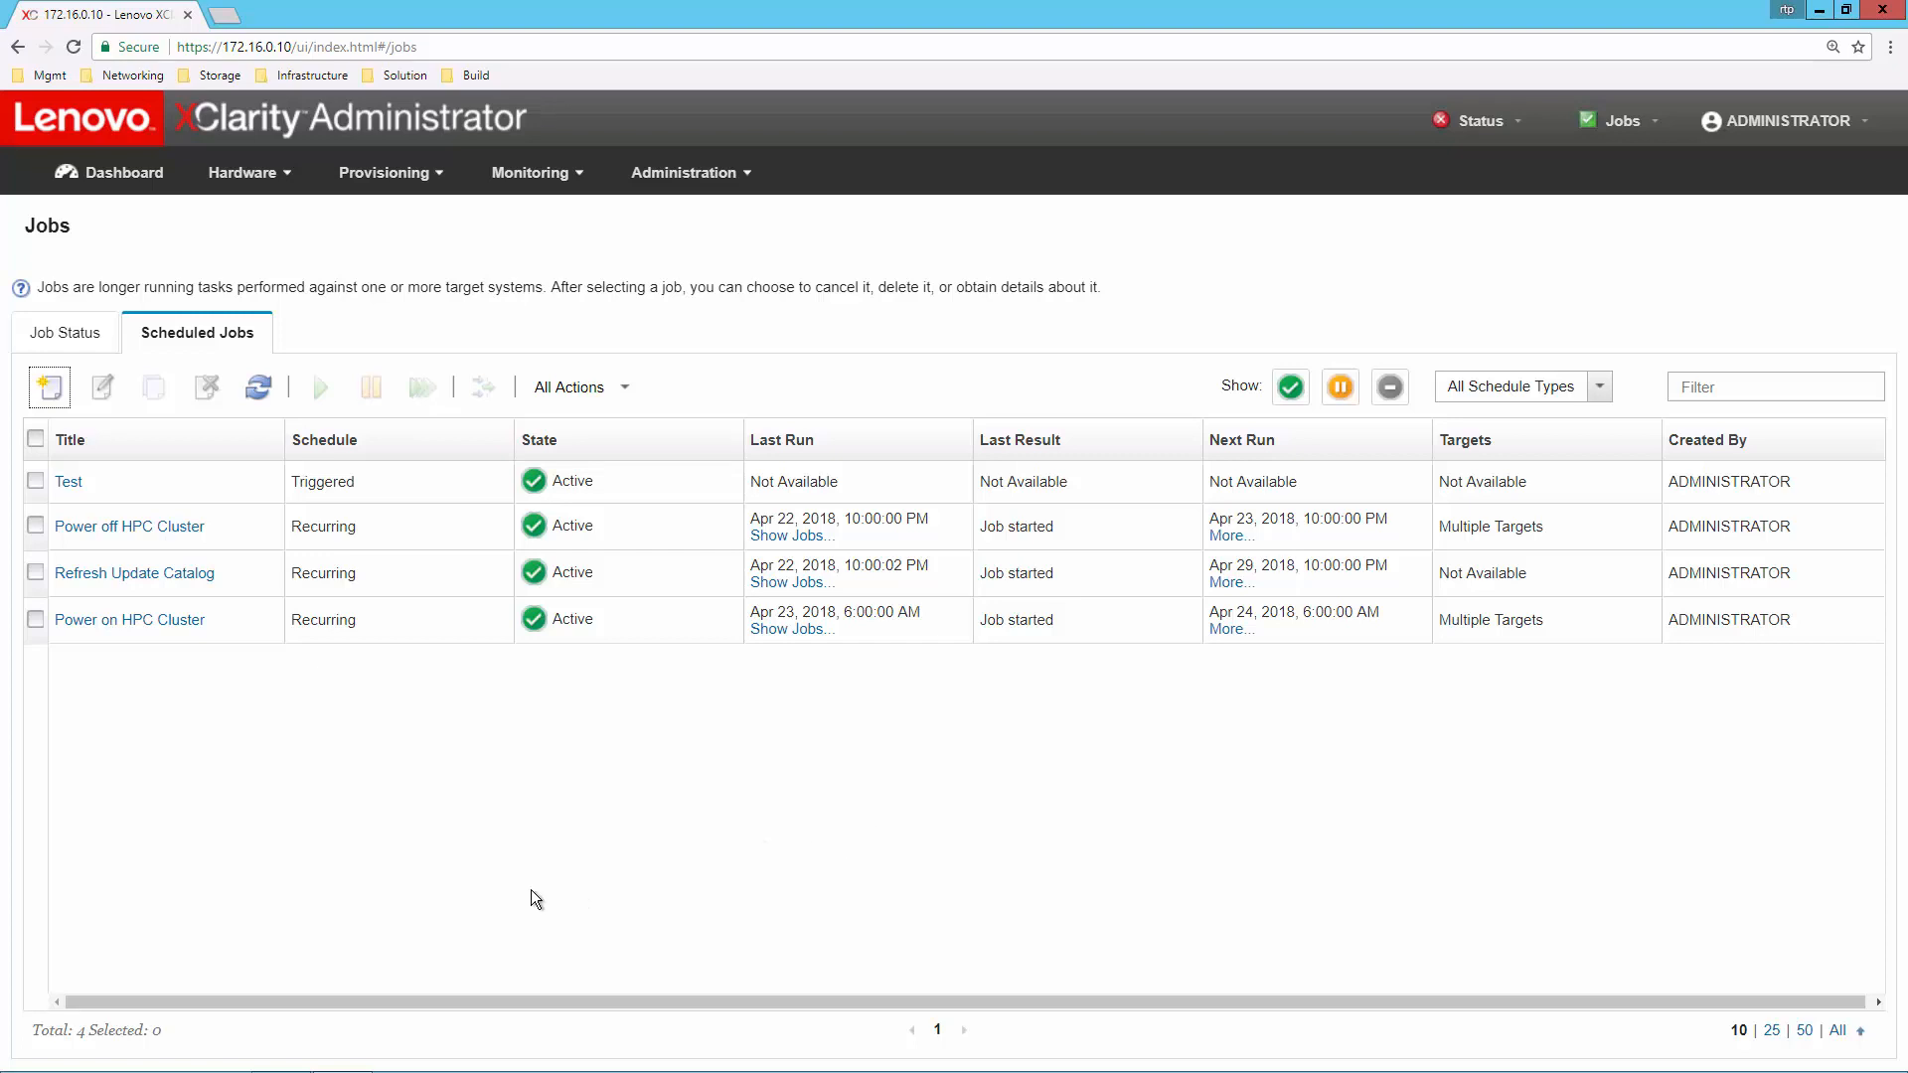
pyautogui.click(135, 179)
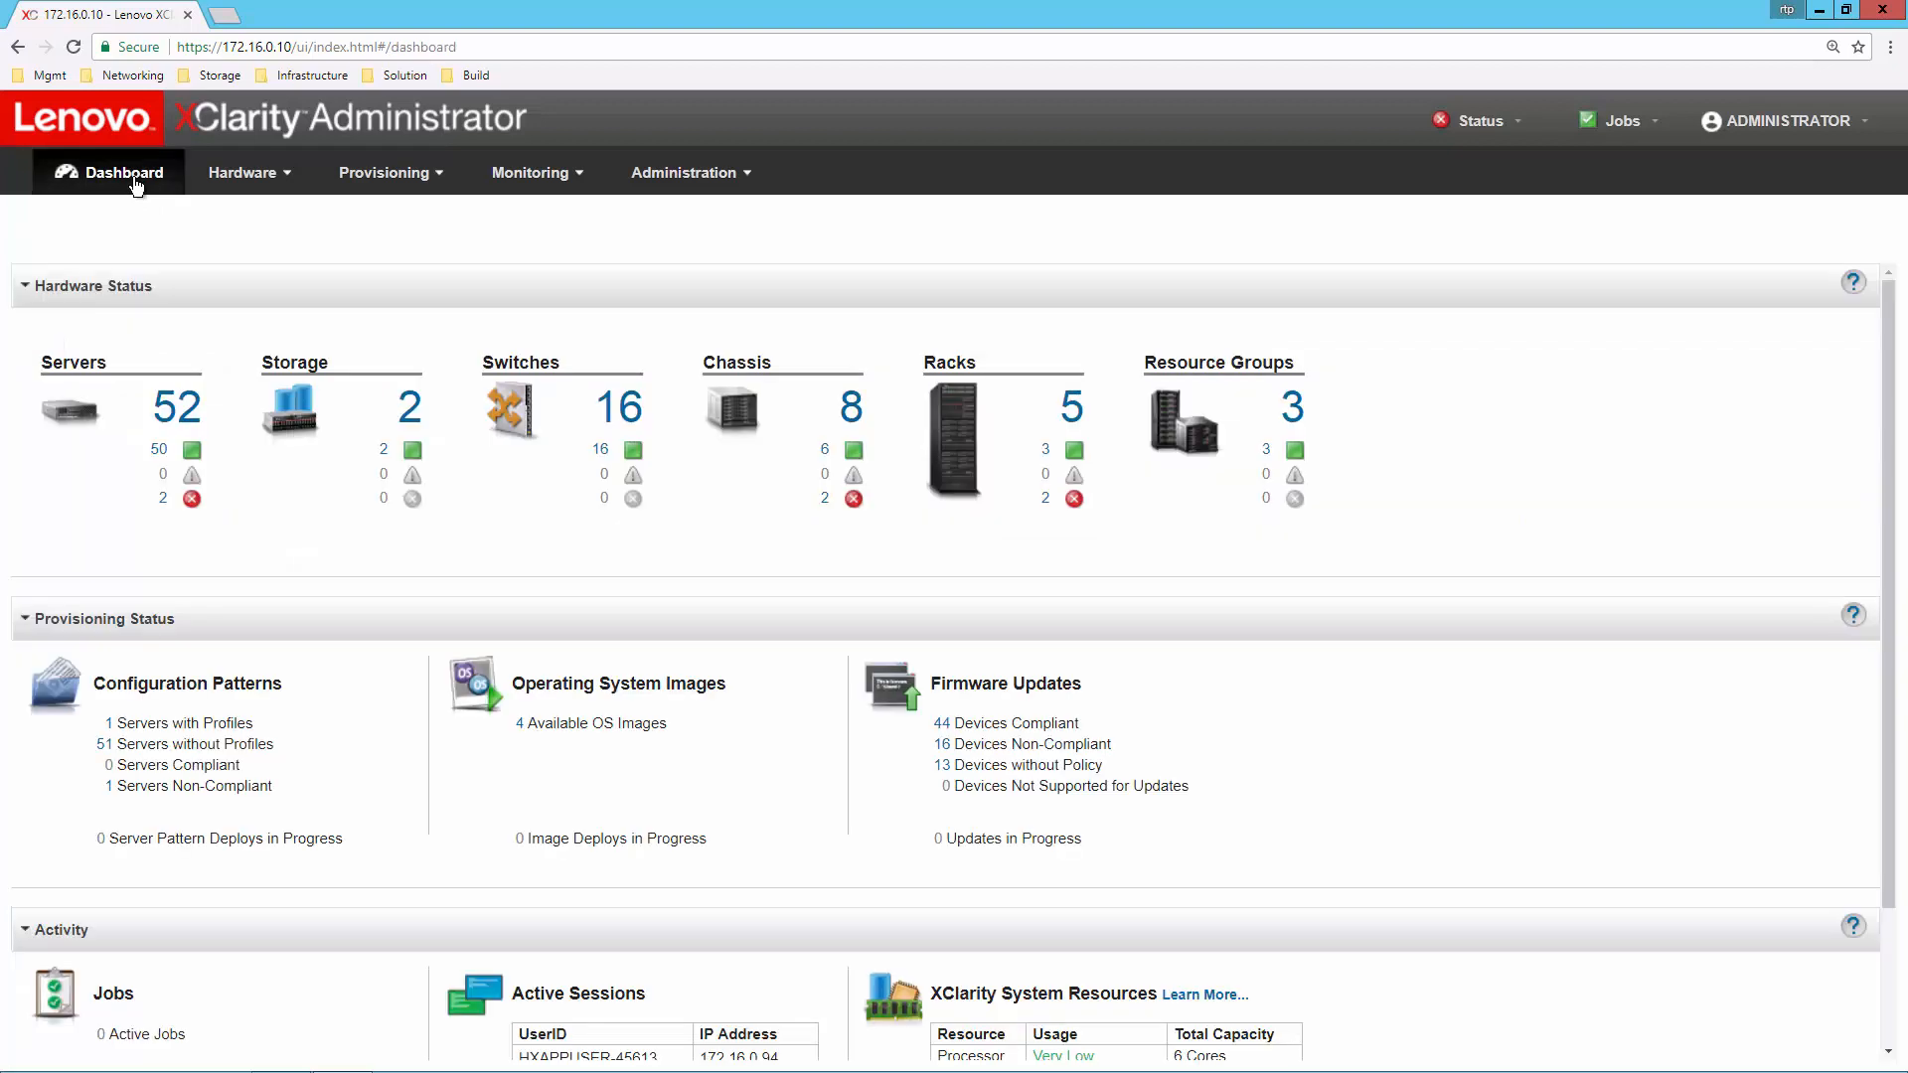